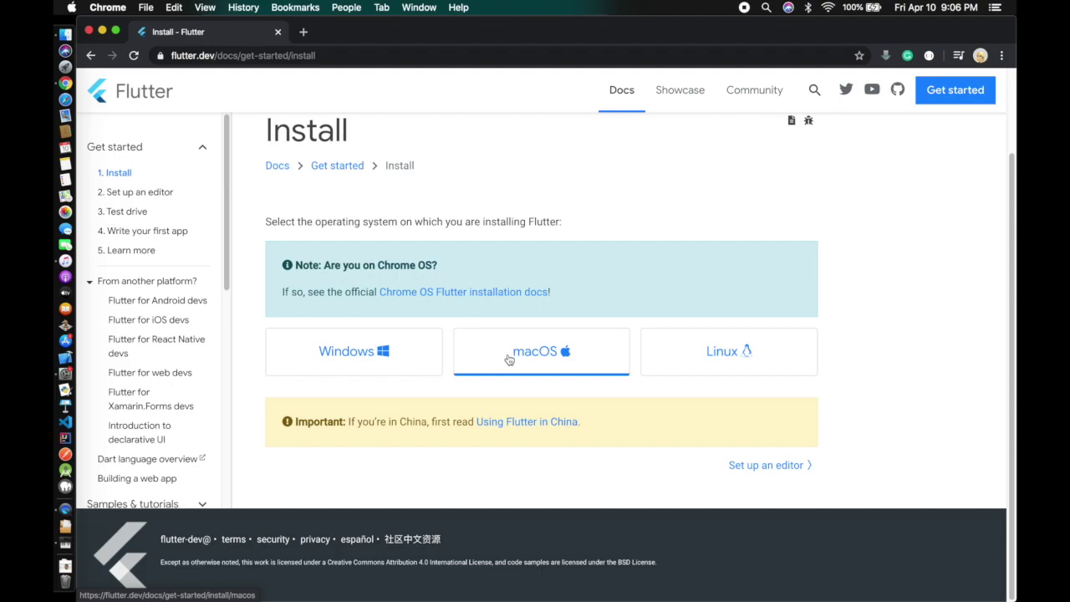
Open the macOS install instructions and go to the Get the Flutter SDK section
{"action": "left_click", "coordinate": [516, 353]}
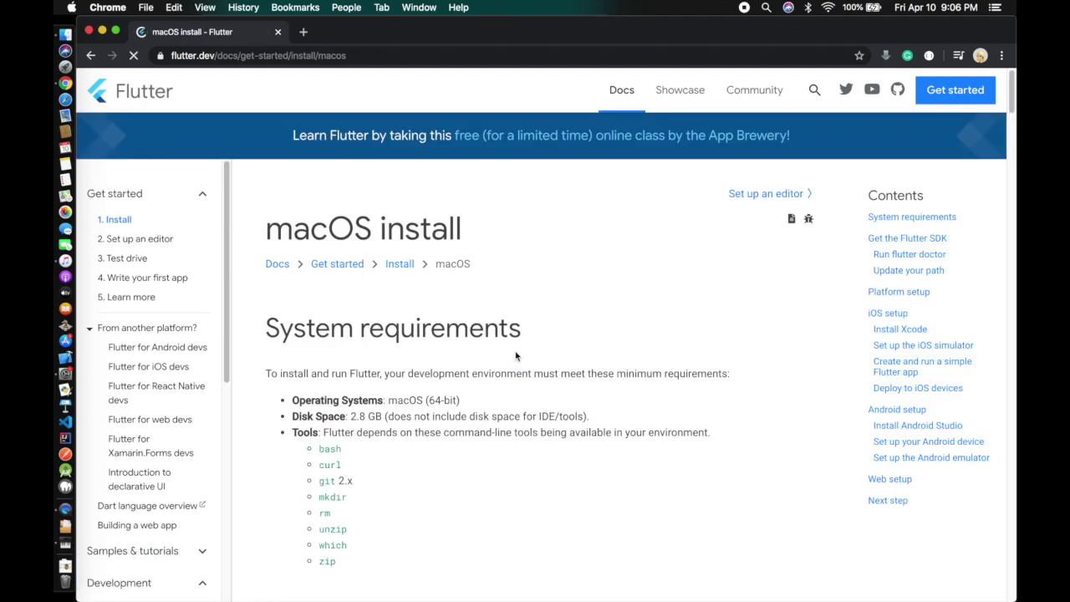
{"action": "scroll", "coordinate": [466, 398], "scroll_direction": "down", "scroll_amount": 1}
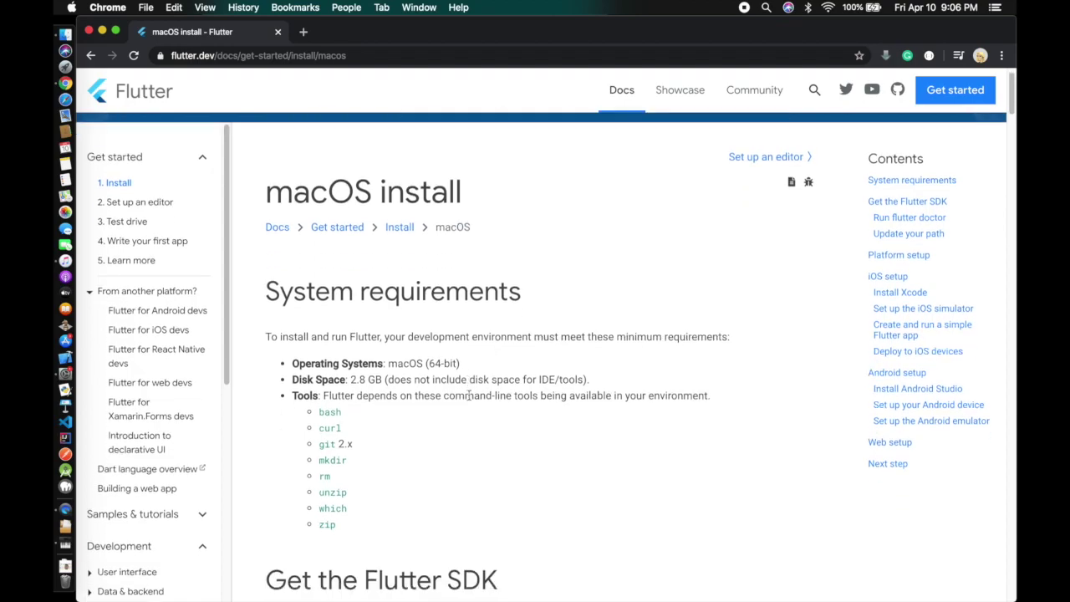
{"action": "scroll", "coordinate": [417, 358], "scroll_direction": "down", "scroll_amount": 6}
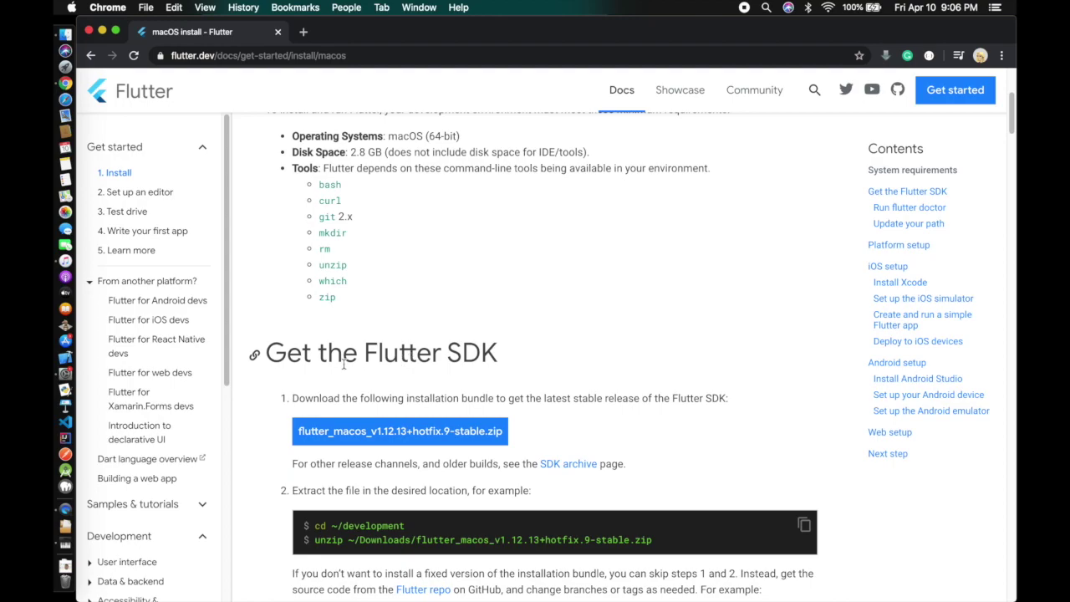
Download the stable Flutter SDK installation bundle flutter_macos_v1.12.13+hotfix.9-stable.zip
{"action": "left_click_drag", "start_coordinate": [265, 354], "coordinate": [501, 356]}
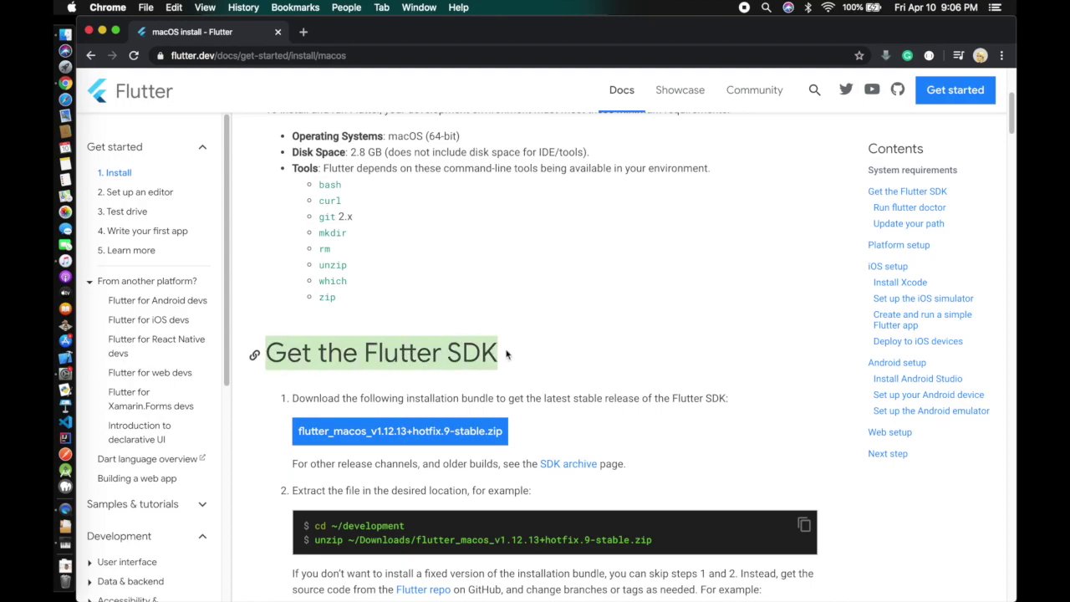
{"action": "left_click", "coordinate": [412, 355]}
{"action": "triple_click", "coordinate": [259, 356]}
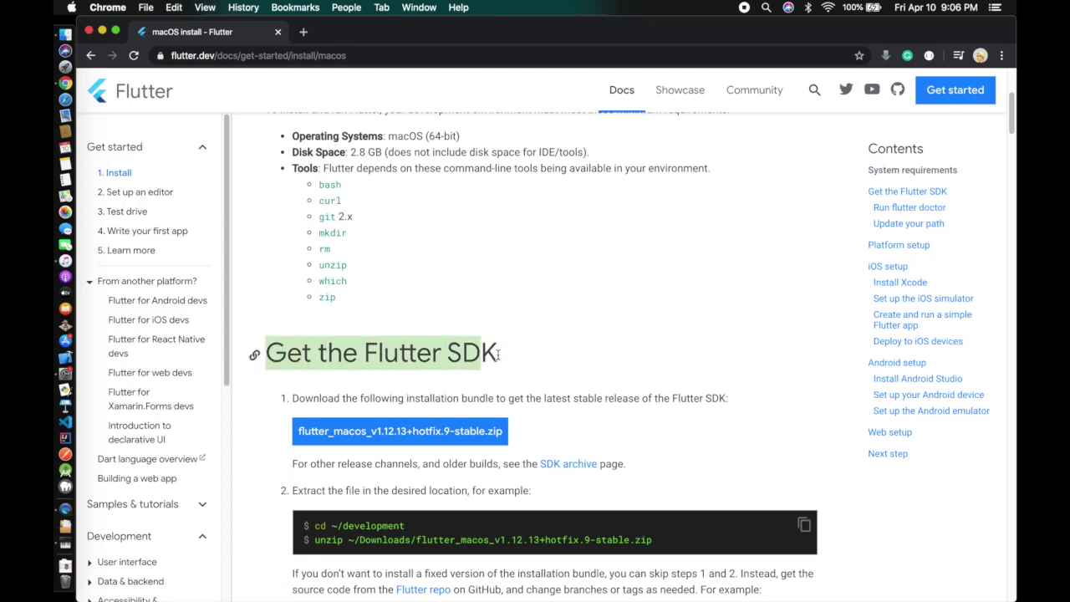
{"action": "left_click", "coordinate": [493, 397]}
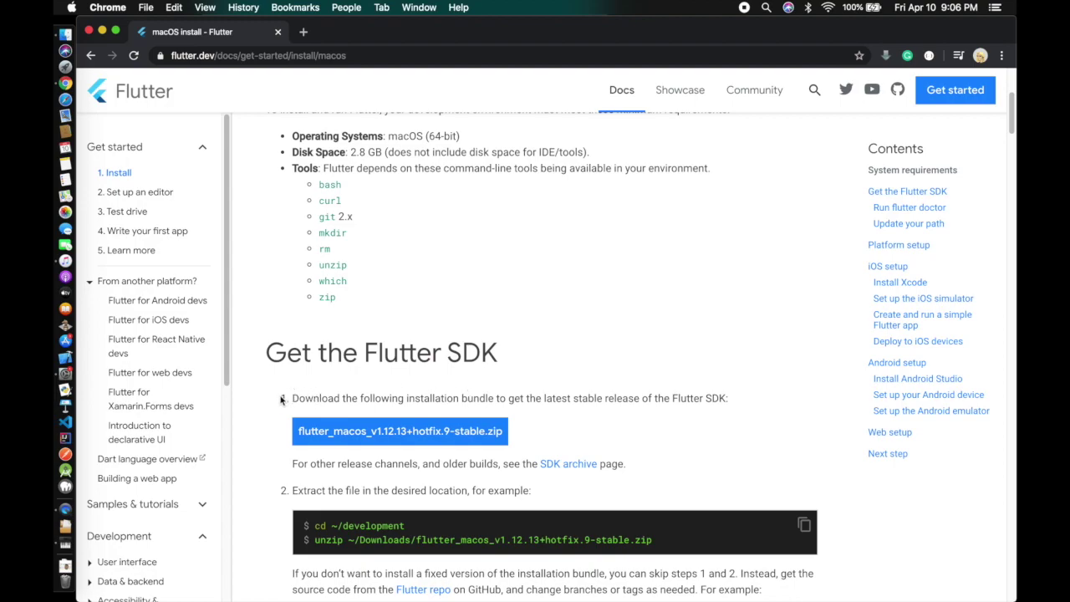
{"action": "left_click_drag", "start_coordinate": [283, 399], "coordinate": [729, 398]}
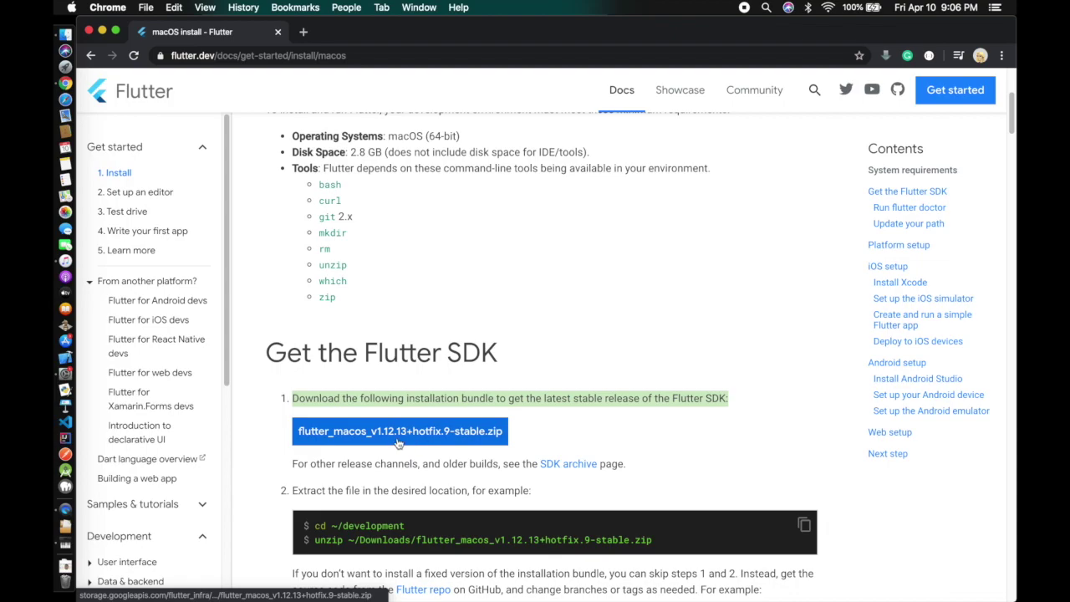
{"action": "scroll", "coordinate": [385, 457], "scroll_direction": "down", "scroll_amount": 1}
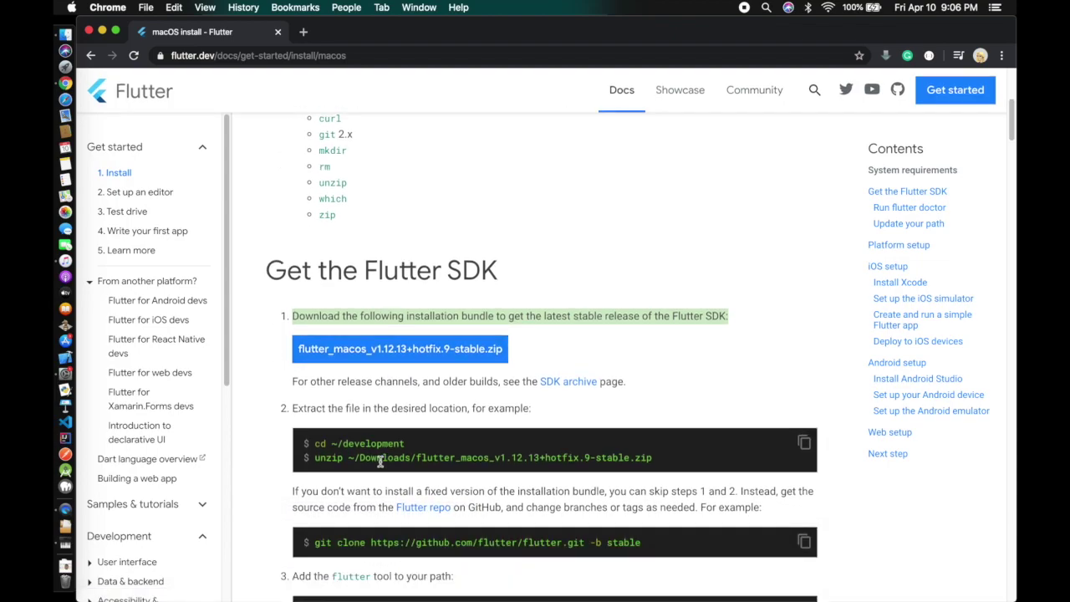
{"action": "left_click", "coordinate": [405, 351]}
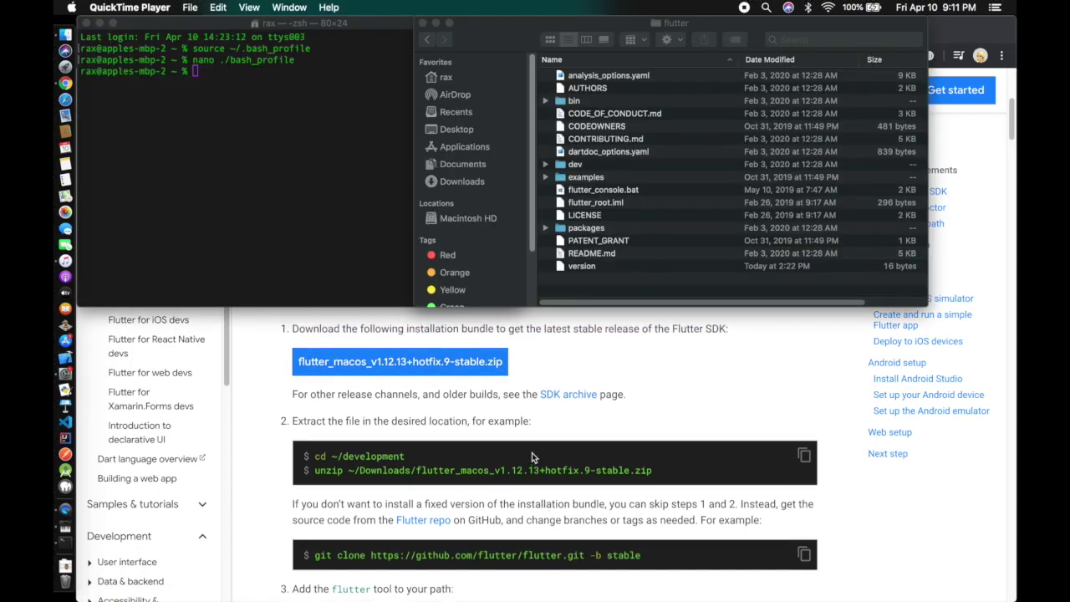
Bring up the Finder window with the extracted flutter folder and the Terminal window to look at both
{"action": "left_click", "coordinate": [638, 392]}
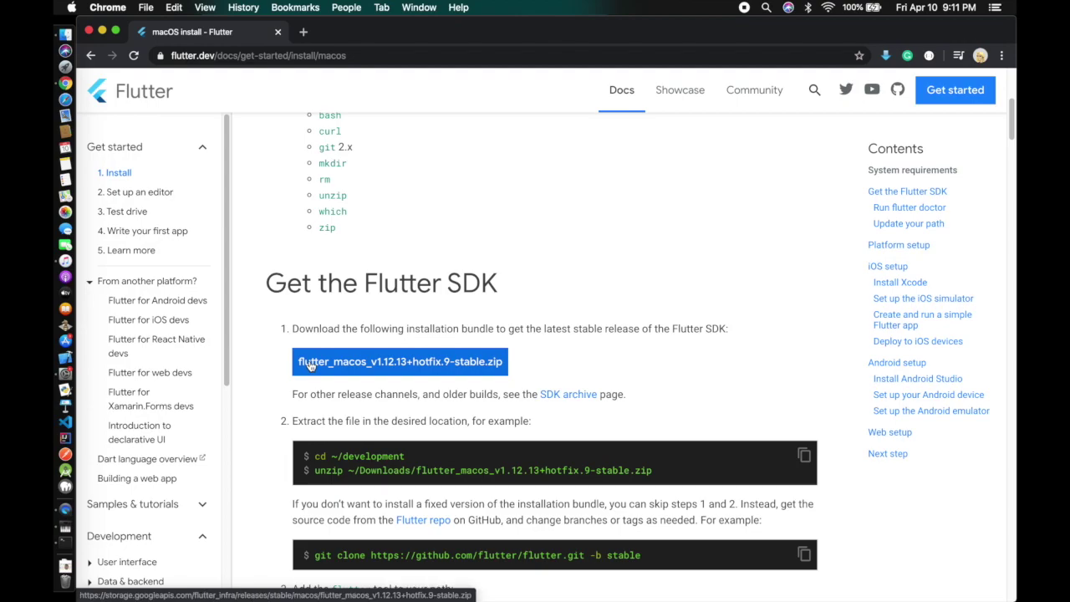
{"action": "key", "text": "ctrl+Up"}
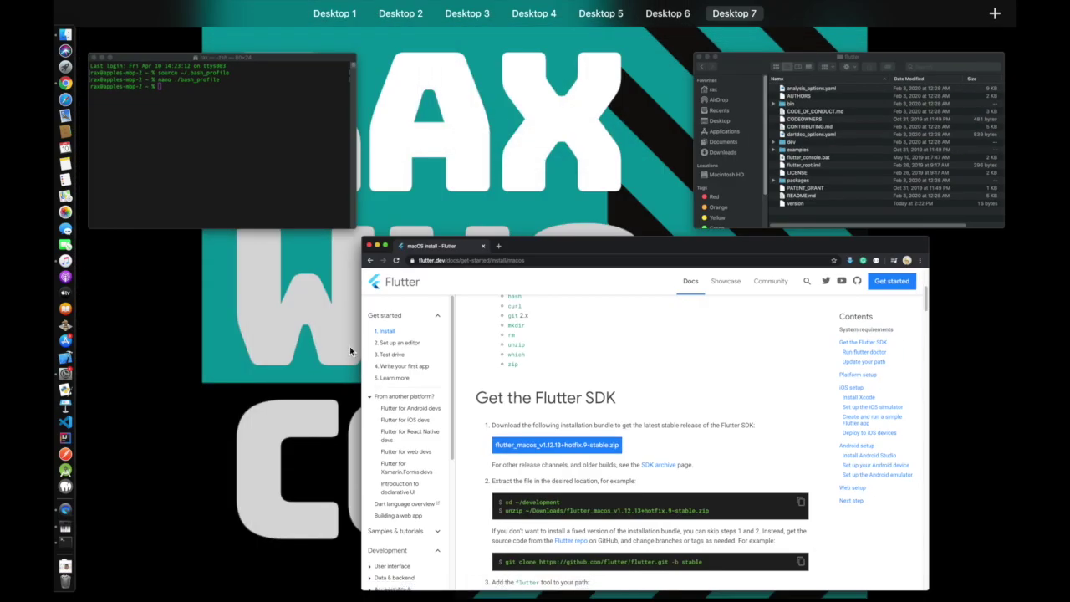
{"action": "left_click", "coordinate": [809, 100]}
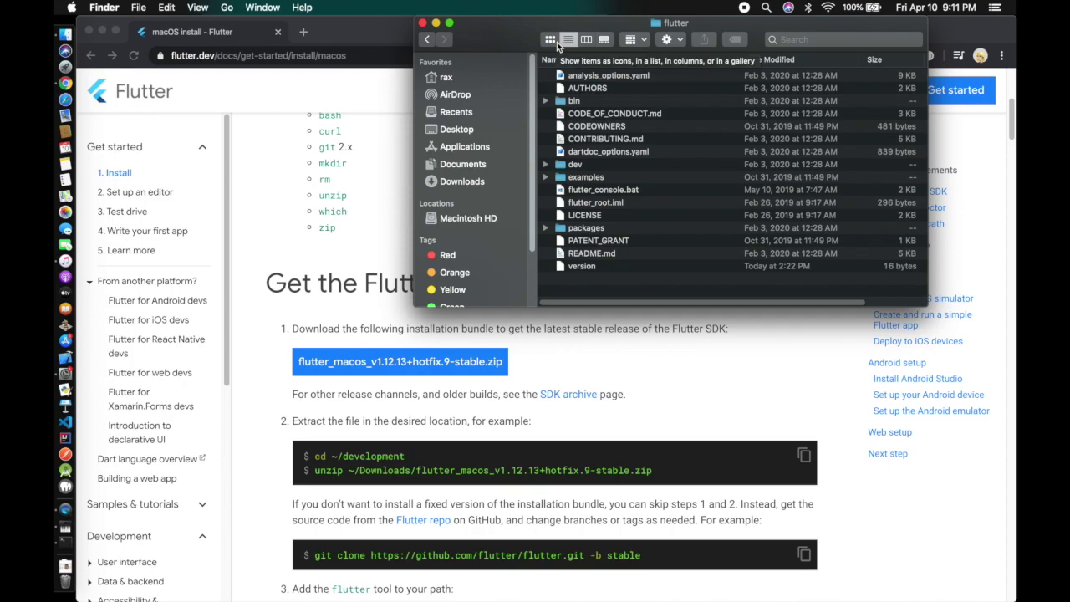
{"action": "key", "text": "ctrl+Up"}
{"action": "left_click", "coordinate": [265, 77]}
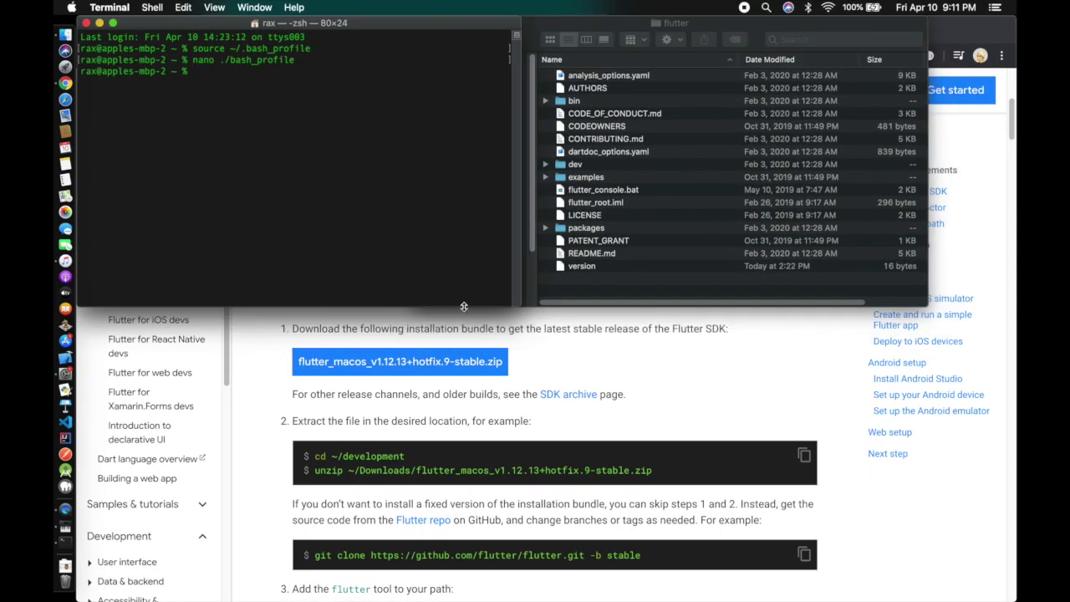
Read the install guide's instructions for adding the flutter tool to the path, including the note on the permanent PATH setting
{"action": "scroll", "coordinate": [424, 484], "scroll_direction": "down", "scroll_amount": 8}
{"action": "scroll", "coordinate": [424, 488], "scroll_direction": "up", "scroll_amount": 5}
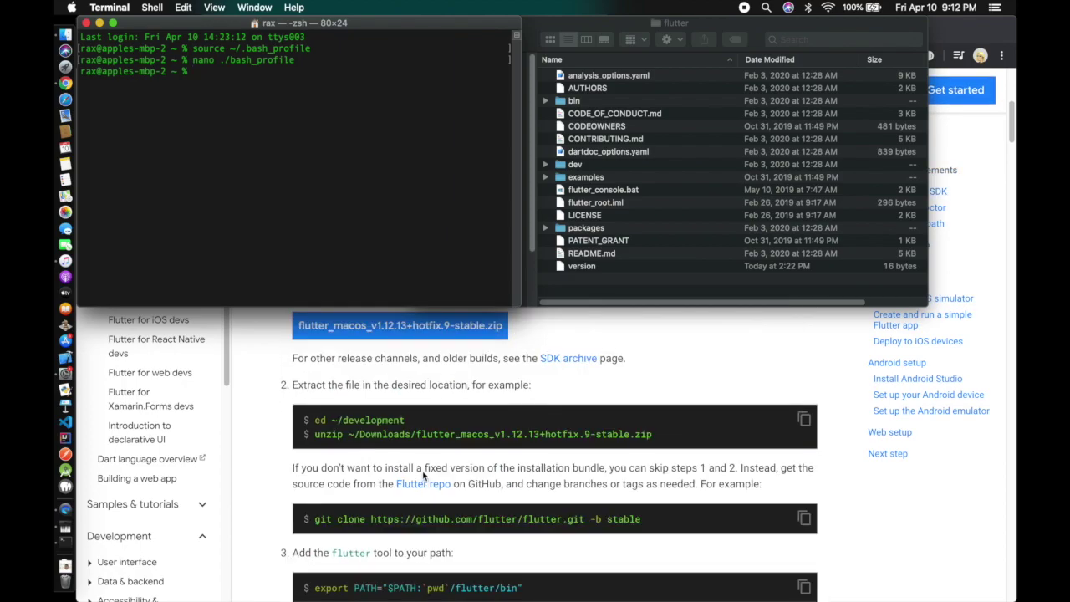
{"action": "scroll", "coordinate": [393, 526], "scroll_direction": "down", "scroll_amount": 2}
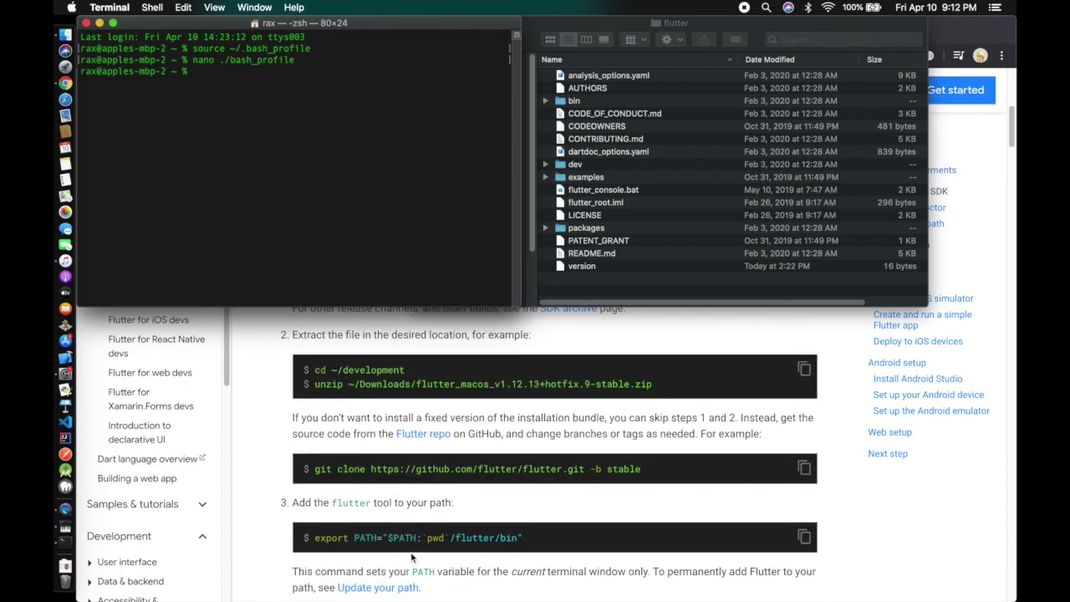
{"action": "left_click", "coordinate": [326, 543]}
{"action": "left_click_drag", "start_coordinate": [524, 539], "coordinate": [315, 545]}
{"action": "triple_click", "coordinate": [542, 542]}
{"action": "left_click", "coordinate": [681, 543]}
{"action": "scroll", "coordinate": [682, 542], "scroll_direction": "down", "scroll_amount": 4}
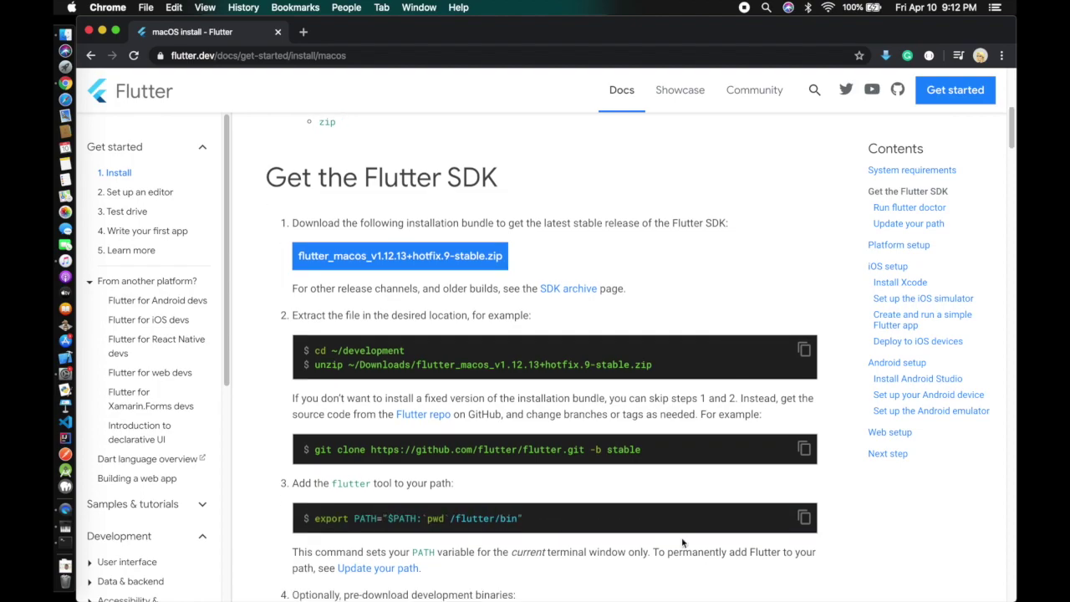
{"action": "triple_click", "coordinate": [503, 438]}
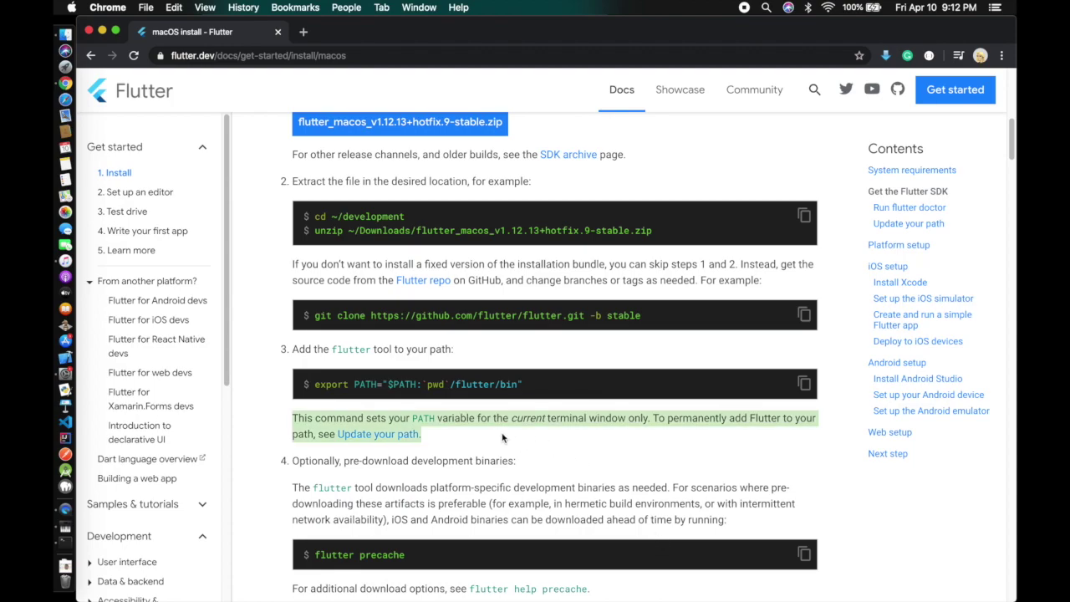
Switch to the Terminal window
{"action": "key", "text": "ctrl+Up"}
{"action": "left_click", "coordinate": [212, 178]}
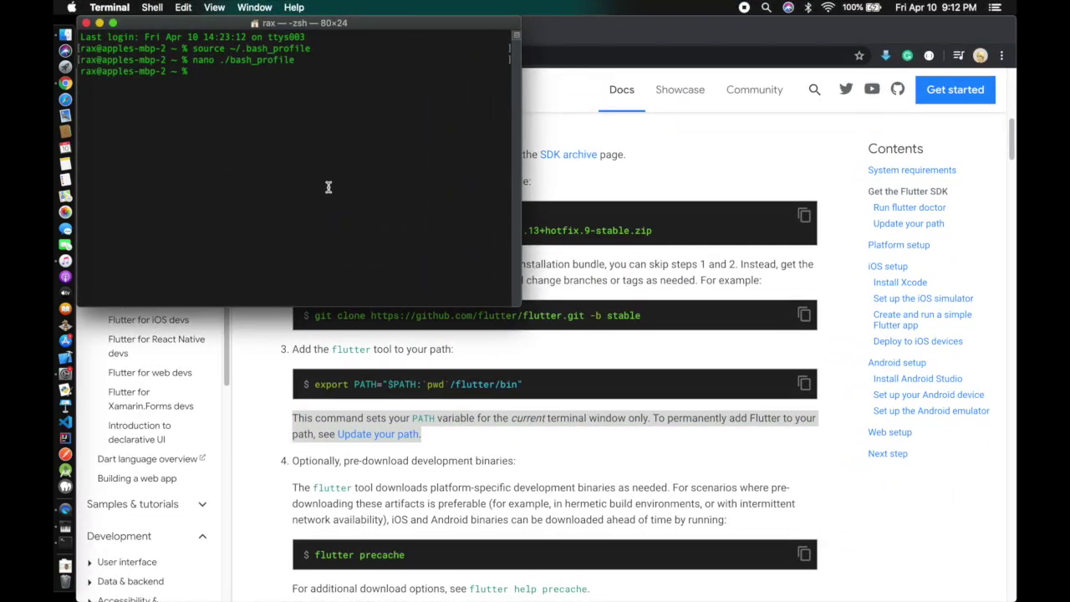
{"action": "type", "text": "nano /.bash_profile"}
{"action": "key", "text": "Return"}
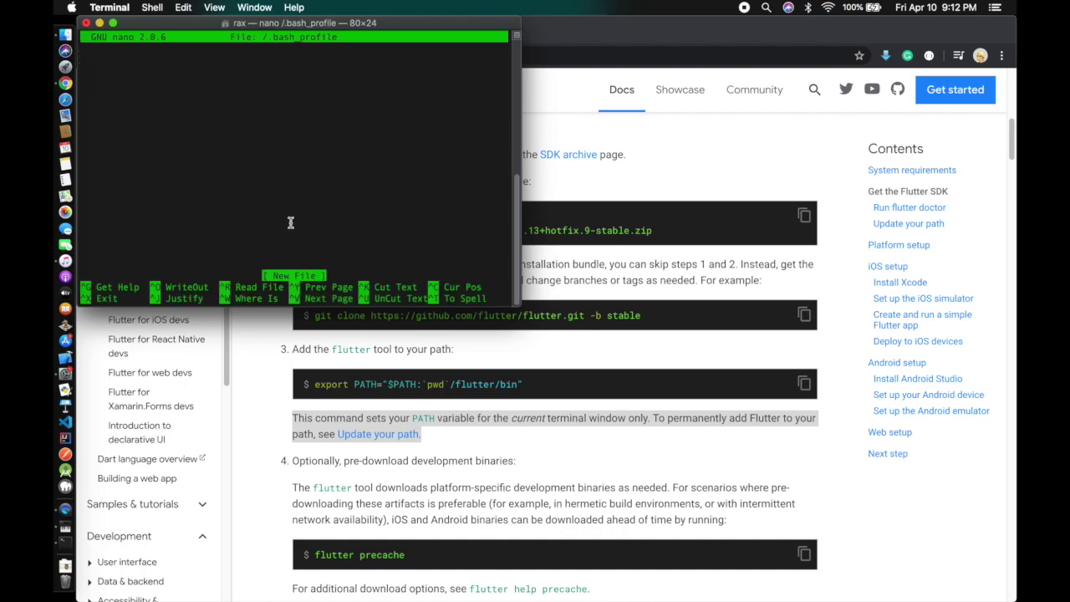
{"action": "key", "text": "ctrl+x"}
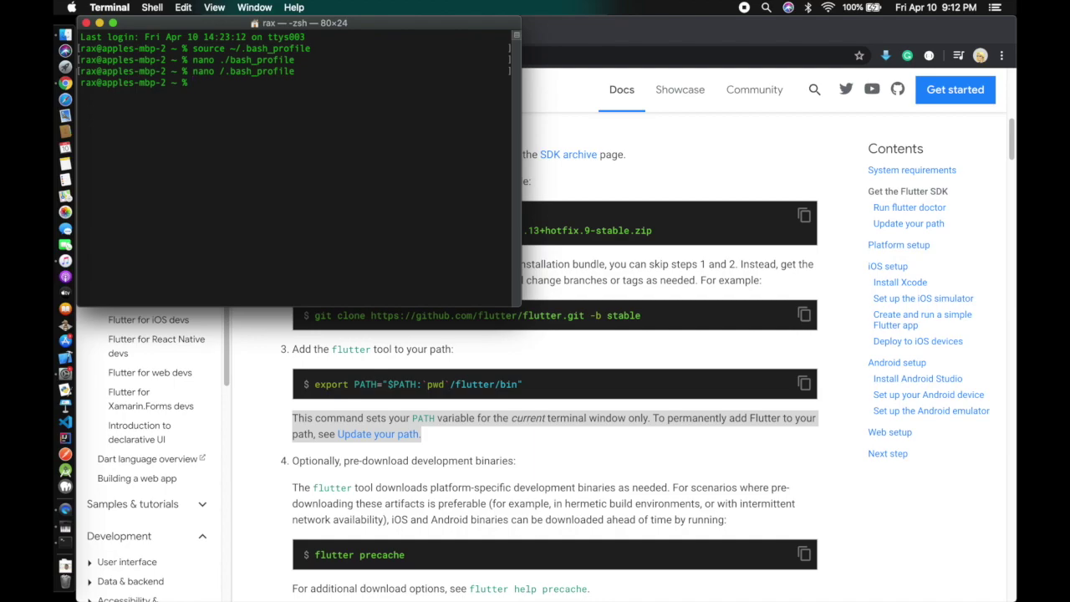
Print the working directory with pwd and open ~/.bash_profile in nano
{"action": "type", "text": "pwd"}
{"action": "key", "text": "Return"}
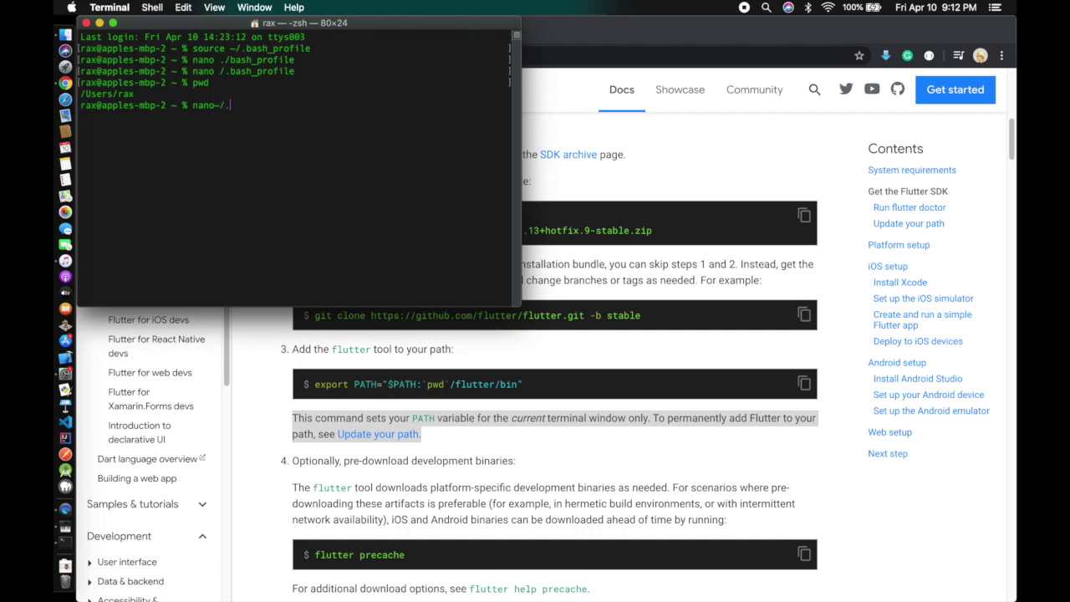
{"action": "type", "text": "~/.bash_profile"}
{"action": "key", "text": "Return"}
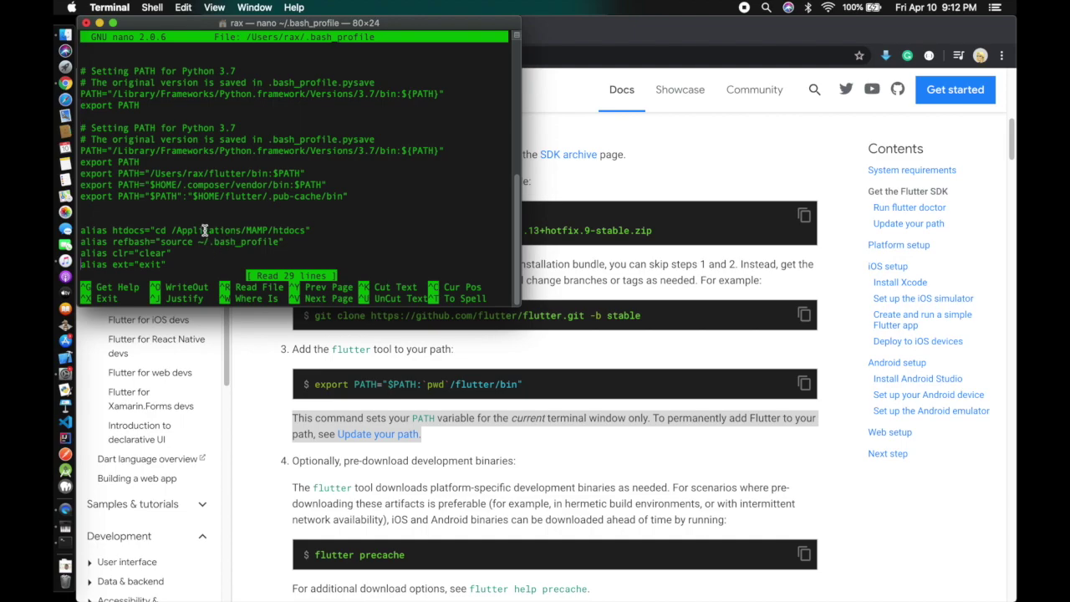
Examine the Flutter export PATH line and the other entries in .bash_profile, and exit nano without changes
{"action": "scroll", "coordinate": [200, 226], "scroll_direction": "down", "scroll_amount": 3}
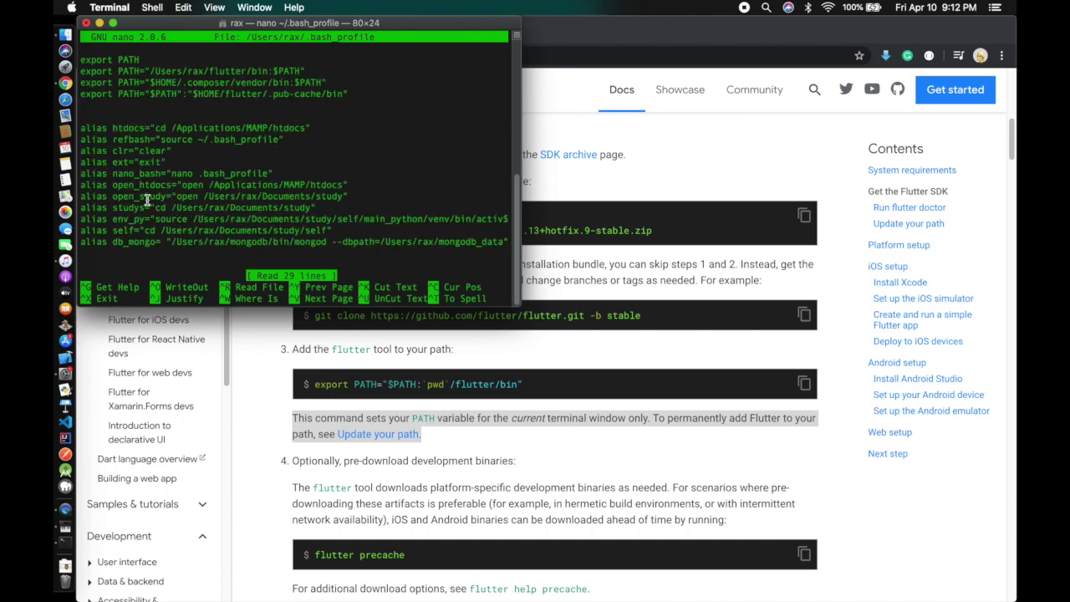
{"action": "scroll", "coordinate": [153, 130], "scroll_direction": "up", "scroll_amount": 5}
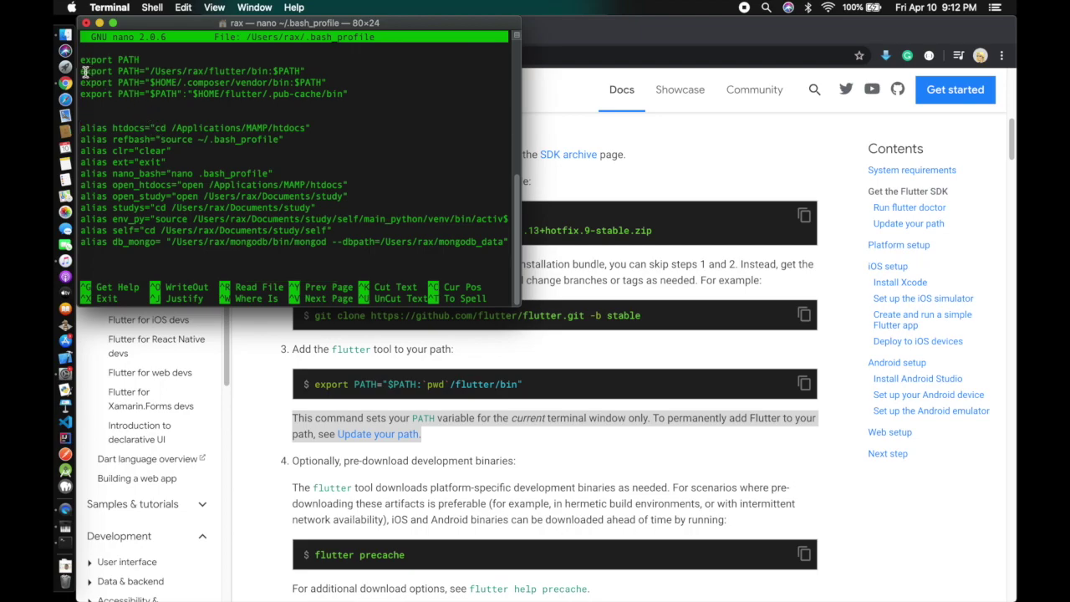
{"action": "left_click_drag", "start_coordinate": [316, 72], "coordinate": [81, 72]}
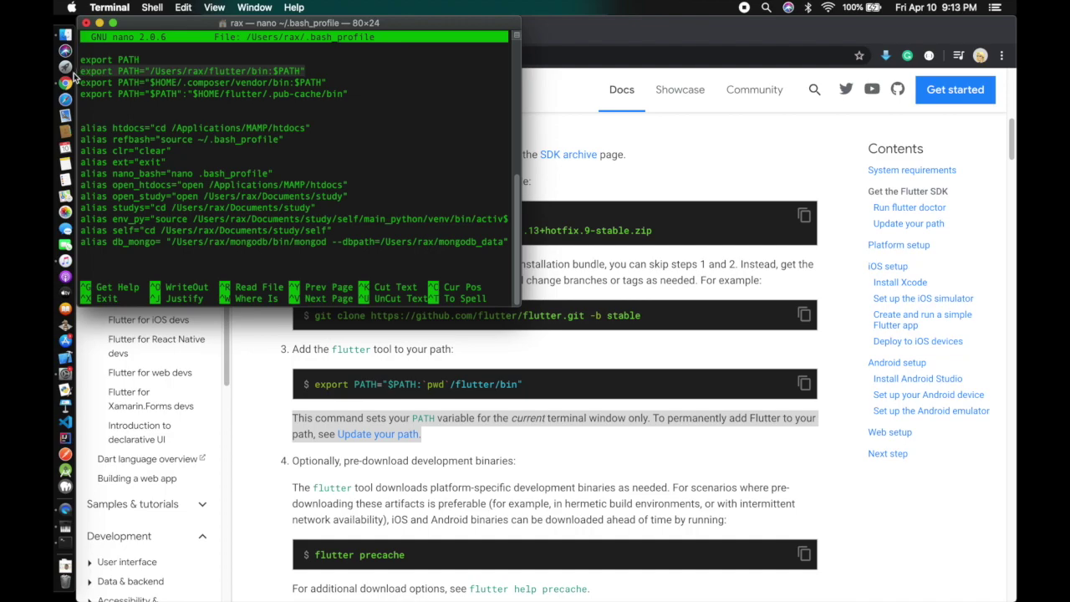
{"action": "left_click_drag", "start_coordinate": [320, 72], "coordinate": [80, 75]}
{"action": "left_click_drag", "start_coordinate": [318, 73], "coordinate": [84, 75]}
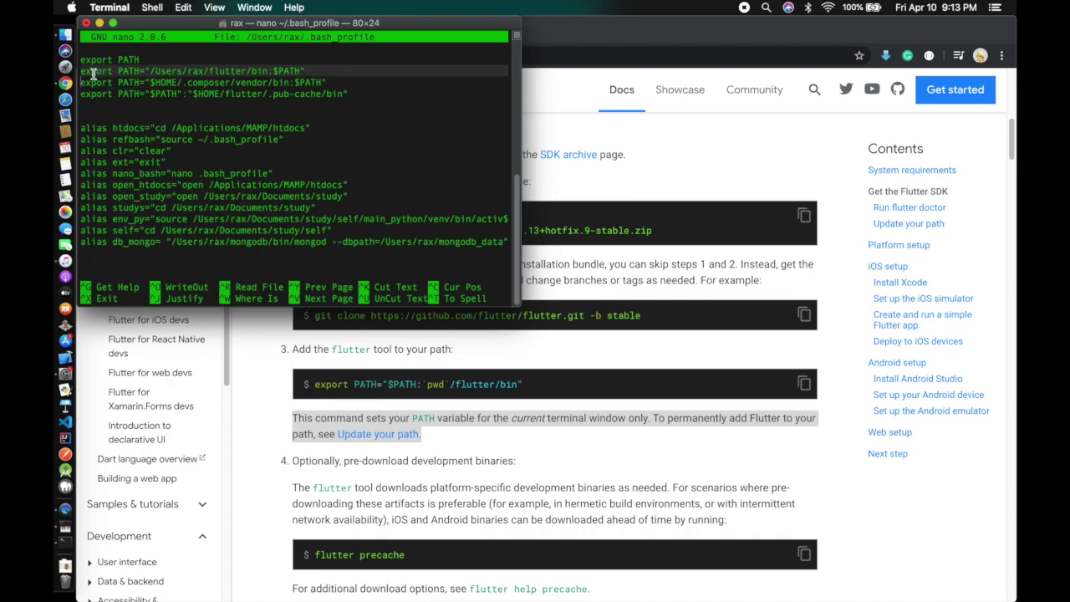
{"action": "scroll", "coordinate": [331, 70], "scroll_direction": "up", "scroll_amount": 3}
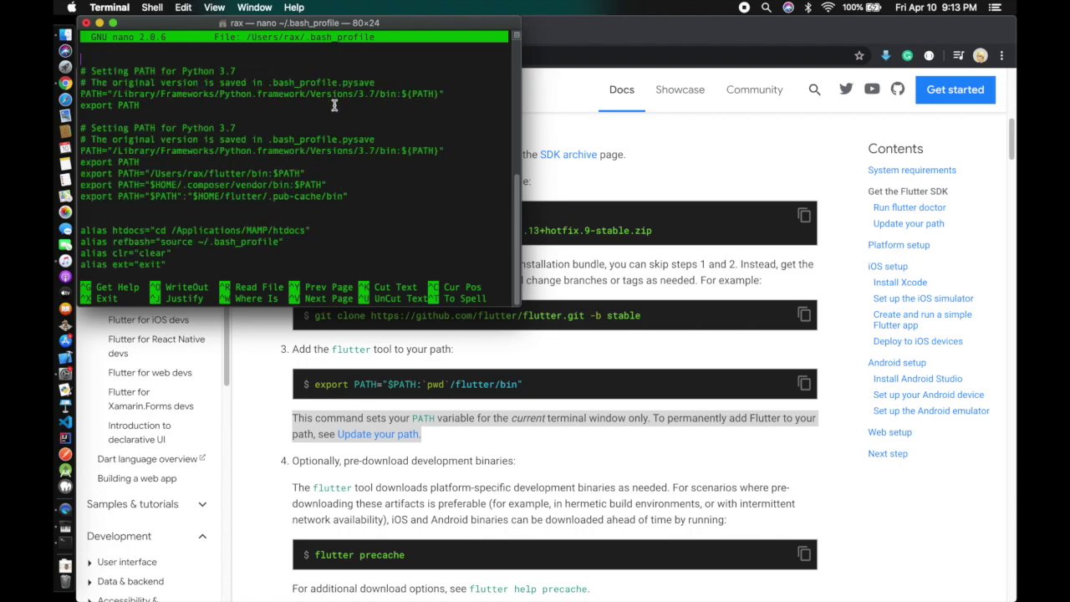
{"action": "double_click", "coordinate": [338, 167]}
{"action": "triple_click", "coordinate": [338, 167]}
{"action": "triple_click", "coordinate": [338, 167]}
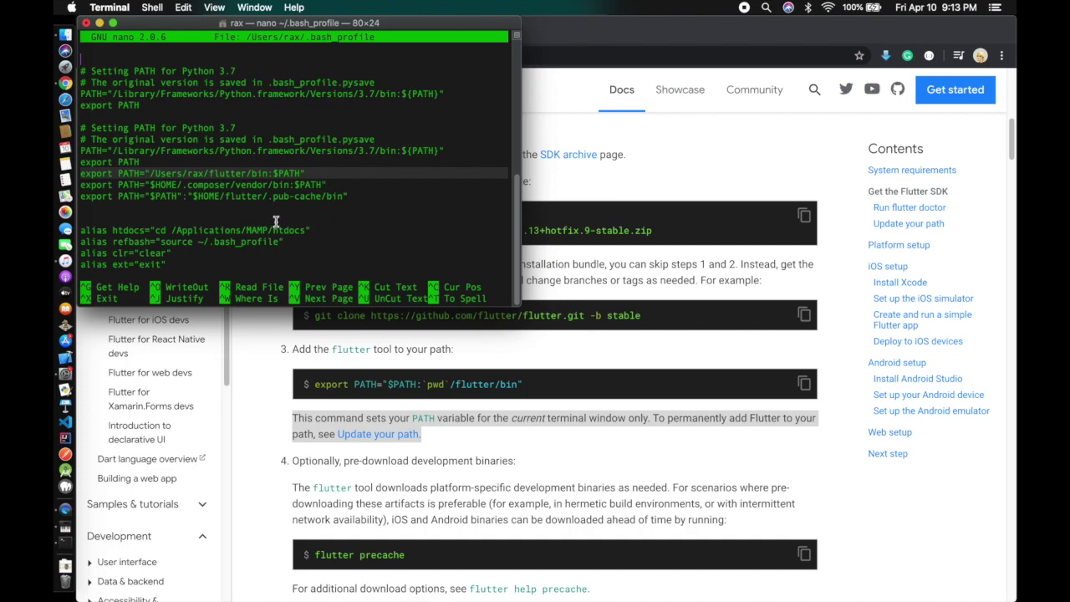
{"action": "left_click", "coordinate": [314, 233]}
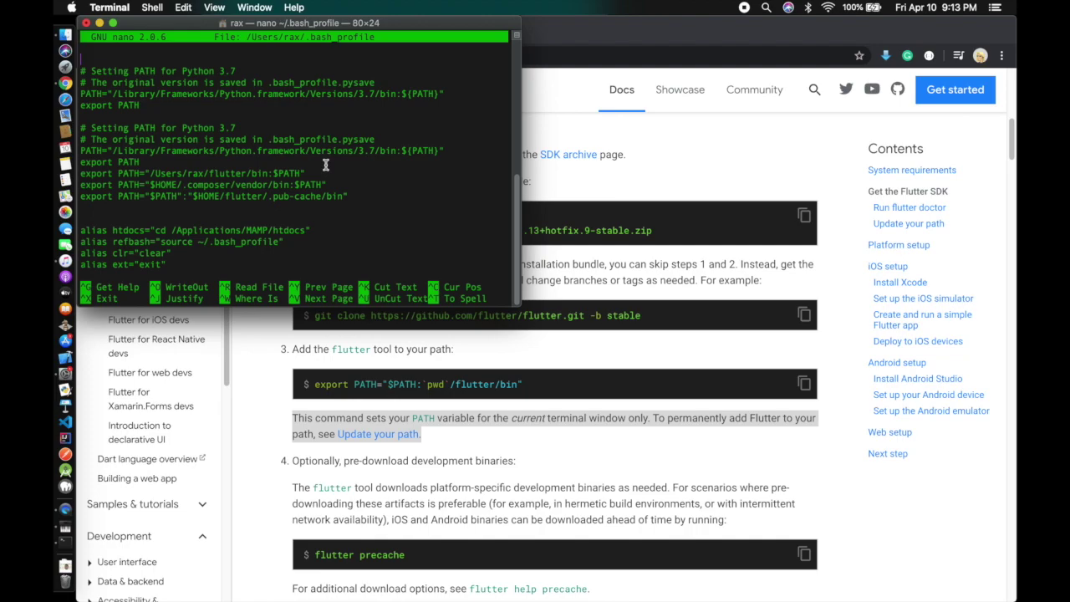
{"action": "key", "text": "ctrl+x"}
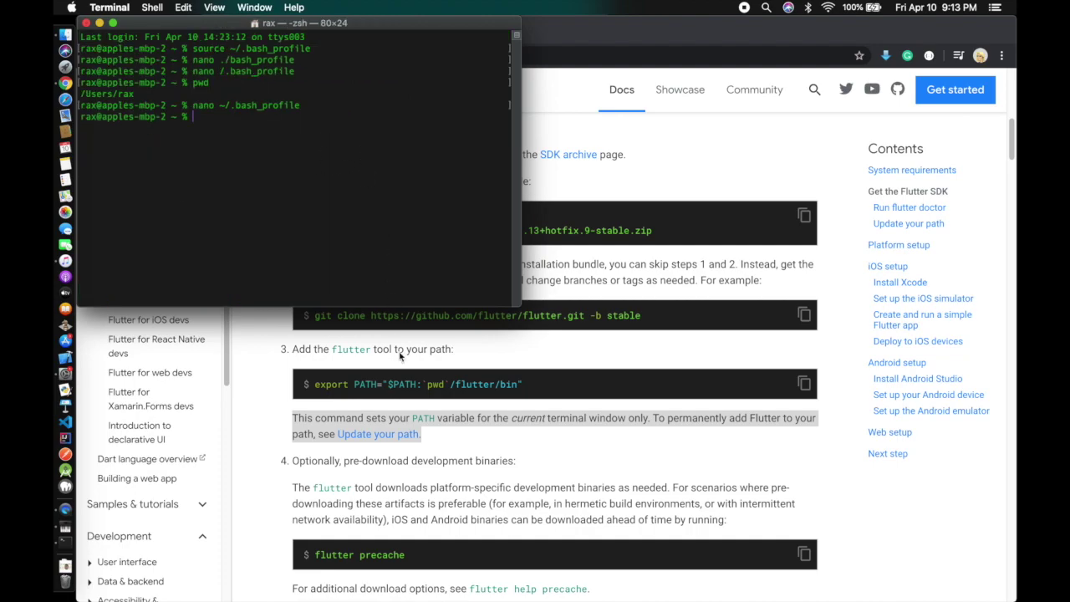
Find the Run flutter doctor section in the install guide and run flutter doctor in Terminal
{"action": "scroll", "coordinate": [402, 510], "scroll_direction": "down", "scroll_amount": 2}
{"action": "scroll", "coordinate": [384, 508], "scroll_direction": "down", "scroll_amount": 1}
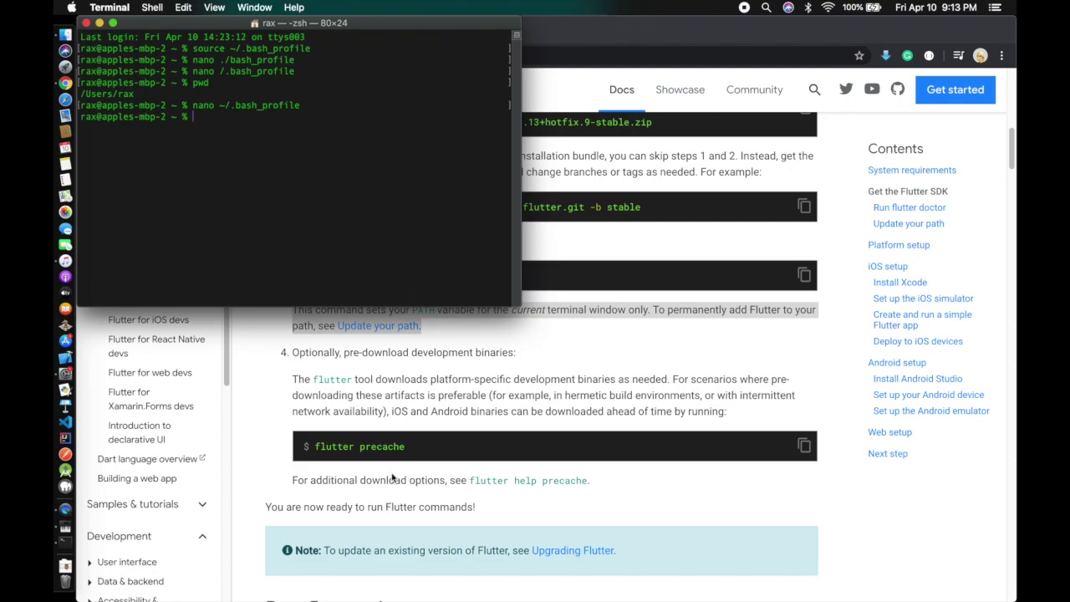
{"action": "scroll", "coordinate": [394, 446], "scroll_direction": "down", "scroll_amount": 2}
{"action": "scroll", "coordinate": [407, 450], "scroll_direction": "down", "scroll_amount": 2}
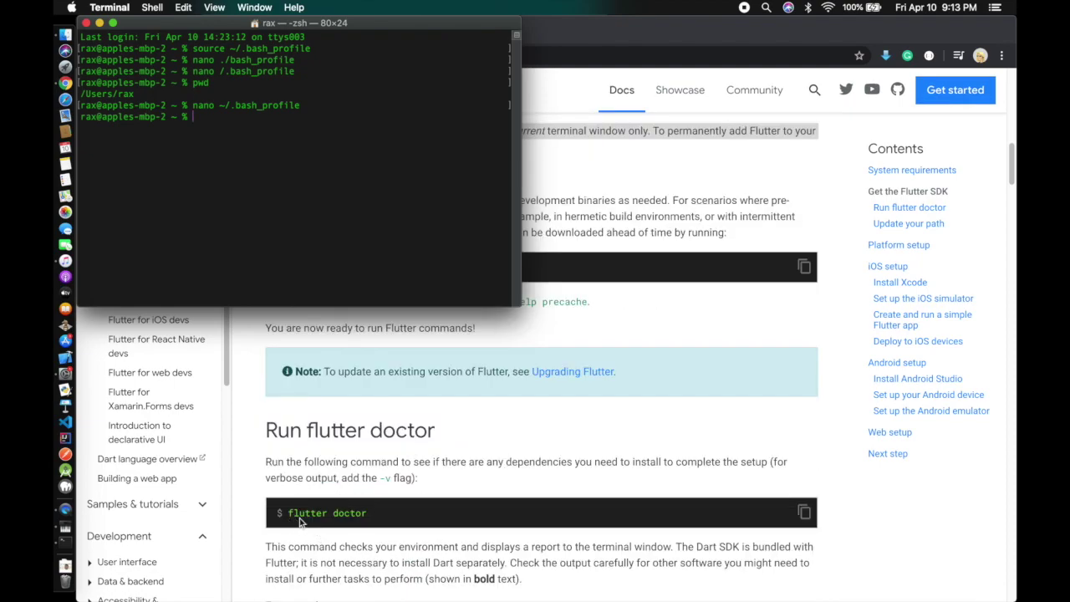
{"action": "type", "text": "flutter doctor"}
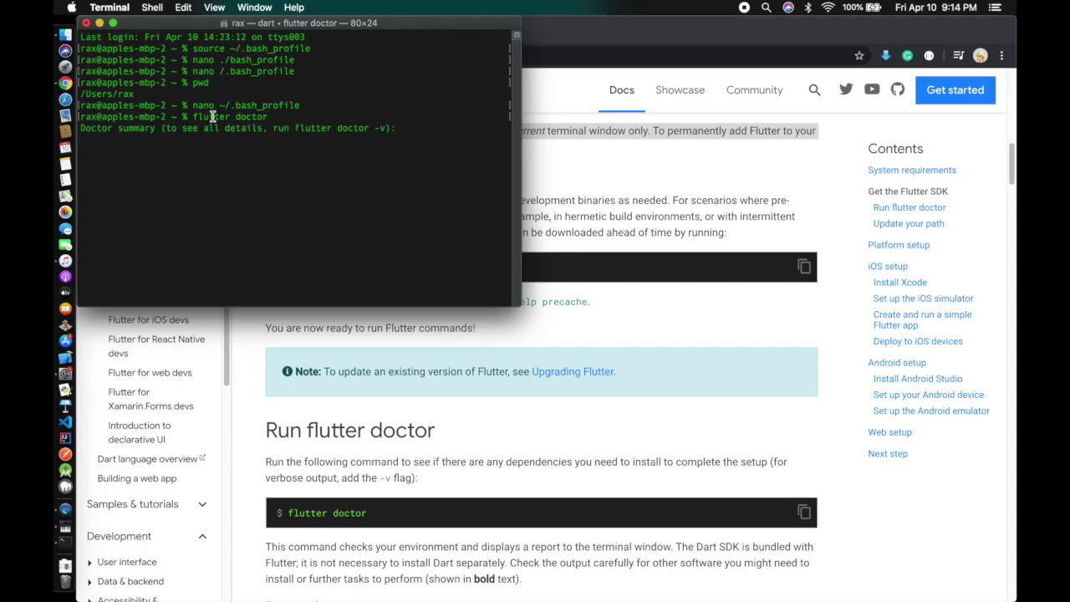
{"action": "left_click_drag", "start_coordinate": [194, 117], "coordinate": [279, 116]}
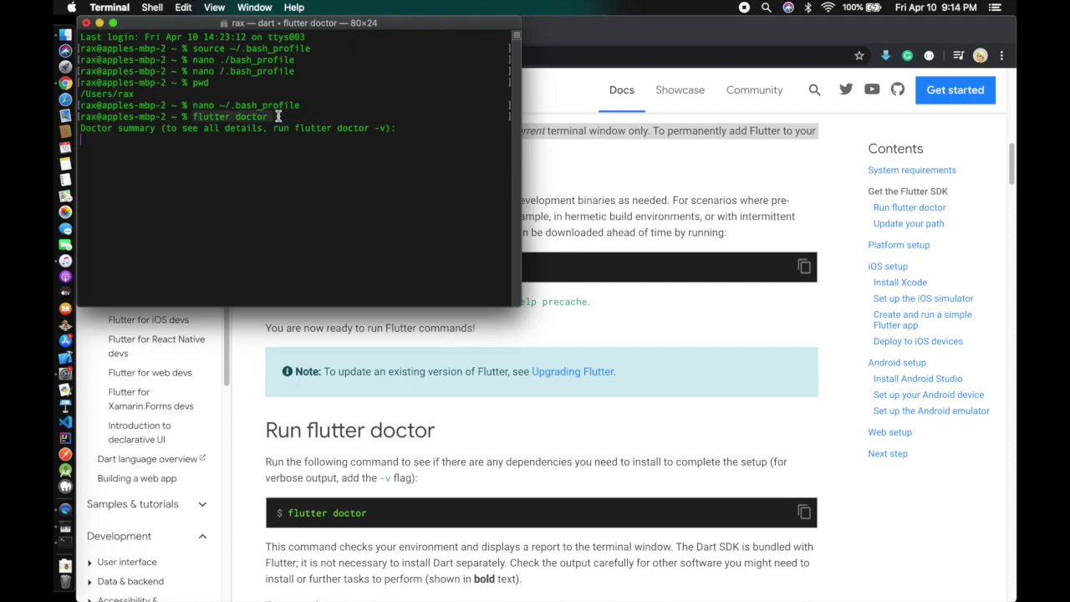
{"action": "left_click", "coordinate": [270, 117]}
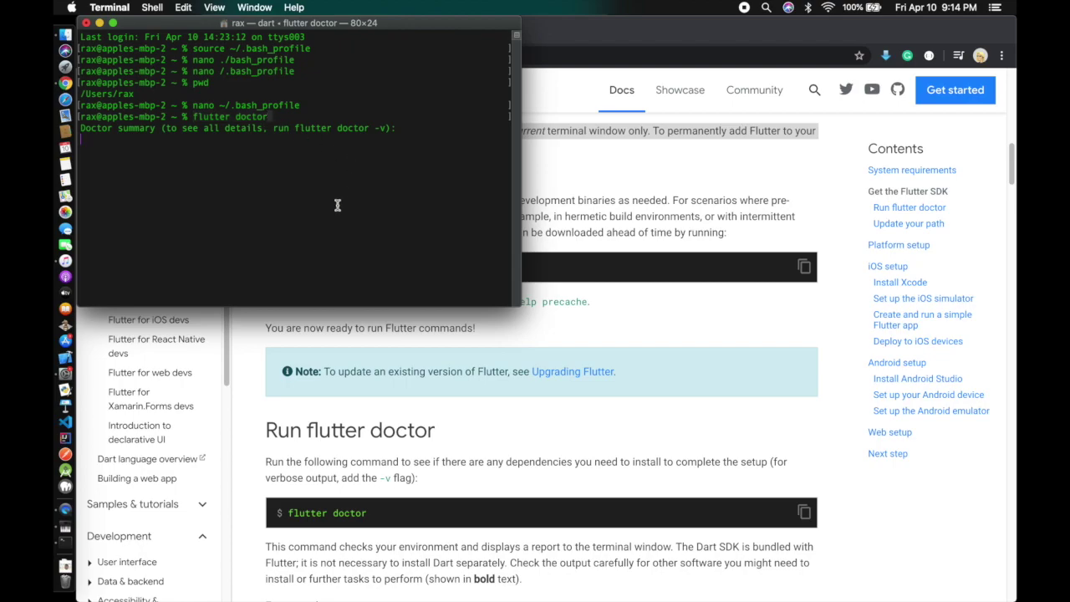
{"action": "left_click_drag", "start_coordinate": [194, 116], "coordinate": [271, 113]}
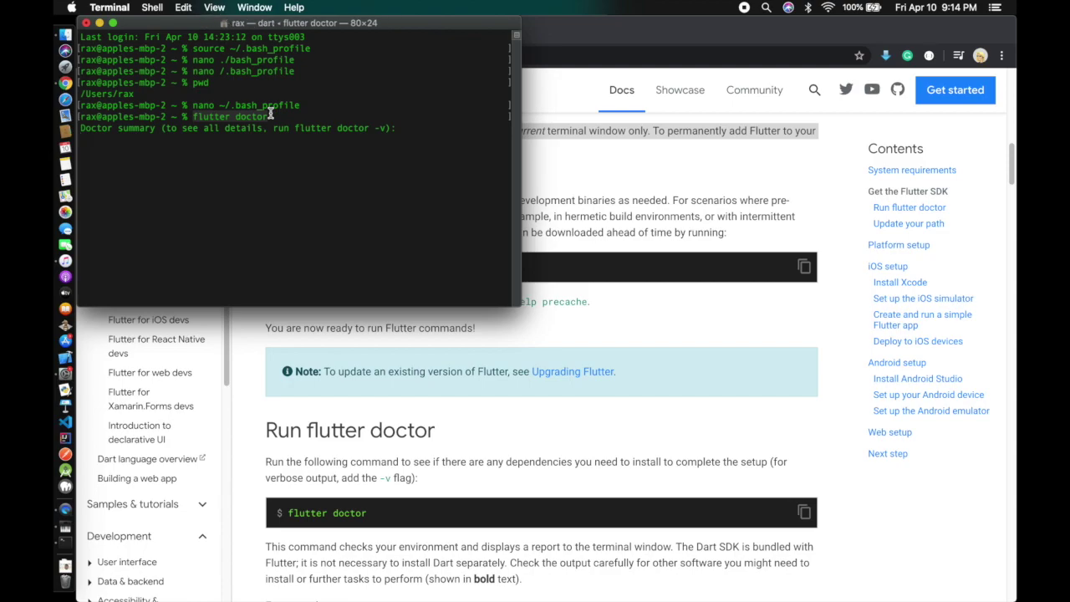
{"action": "key", "text": "super+shift+5"}
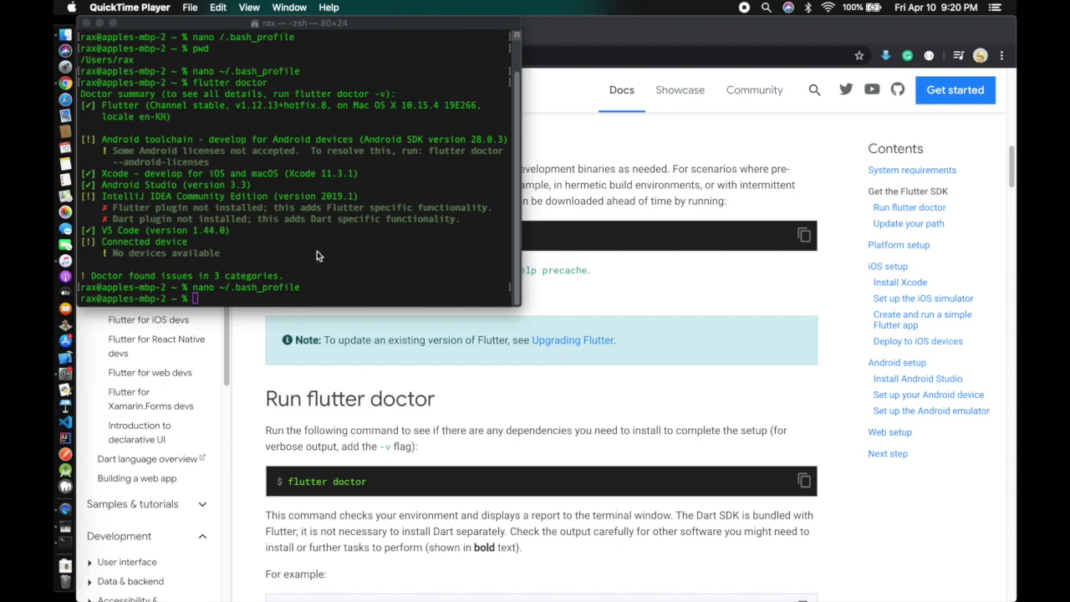
Run flutter --version in Terminal and examine the reported Flutter, framework, engine and Dart versions
{"action": "left_click", "coordinate": [333, 276]}
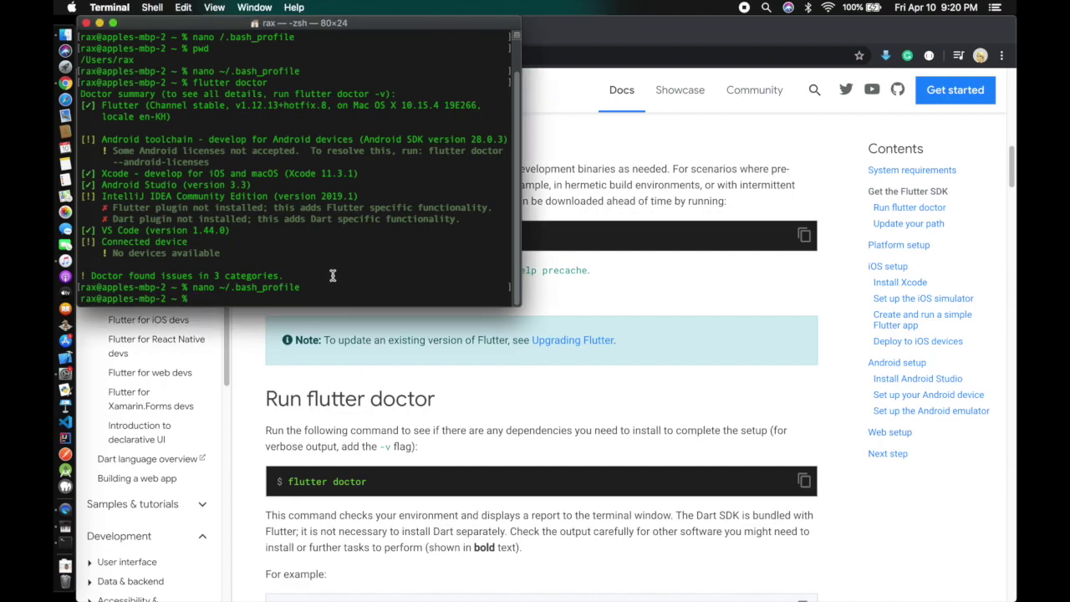
{"action": "type", "text": "flutter --version"}
{"action": "key", "text": "Return"}
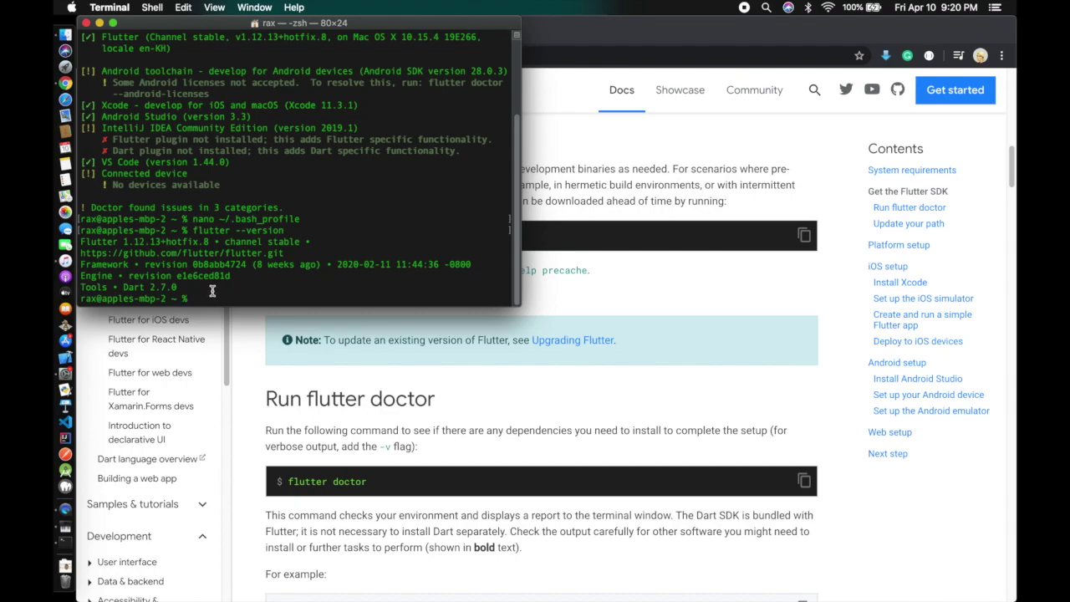
{"action": "left_click_drag", "start_coordinate": [213, 286], "coordinate": [67, 243]}
{"action": "left_click", "coordinate": [298, 288]}
{"action": "left_click_drag", "start_coordinate": [167, 284], "coordinate": [75, 242]}
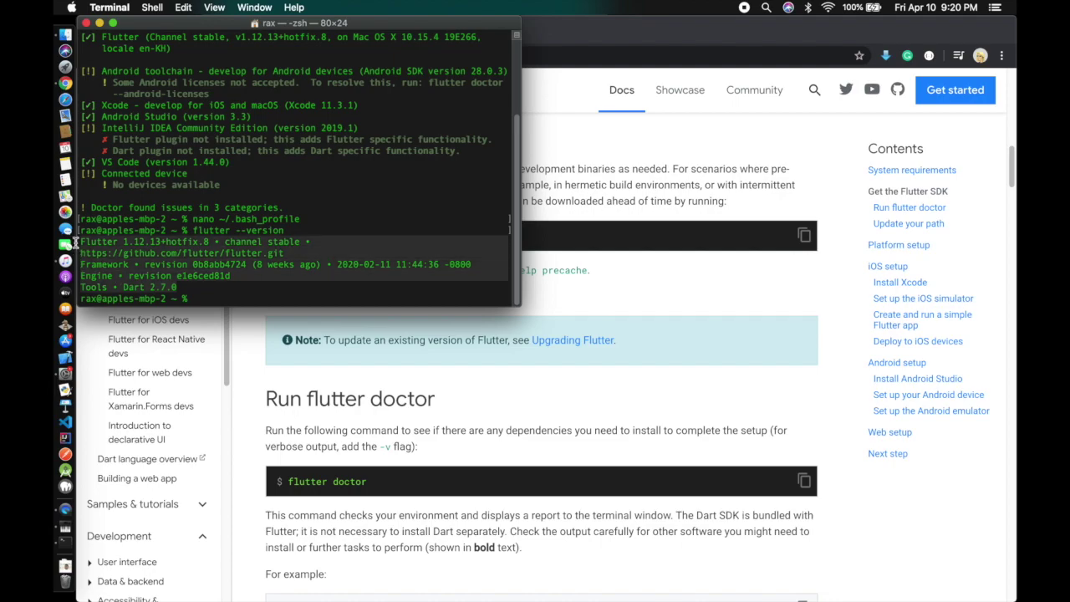
{"action": "left_click", "coordinate": [205, 289]}
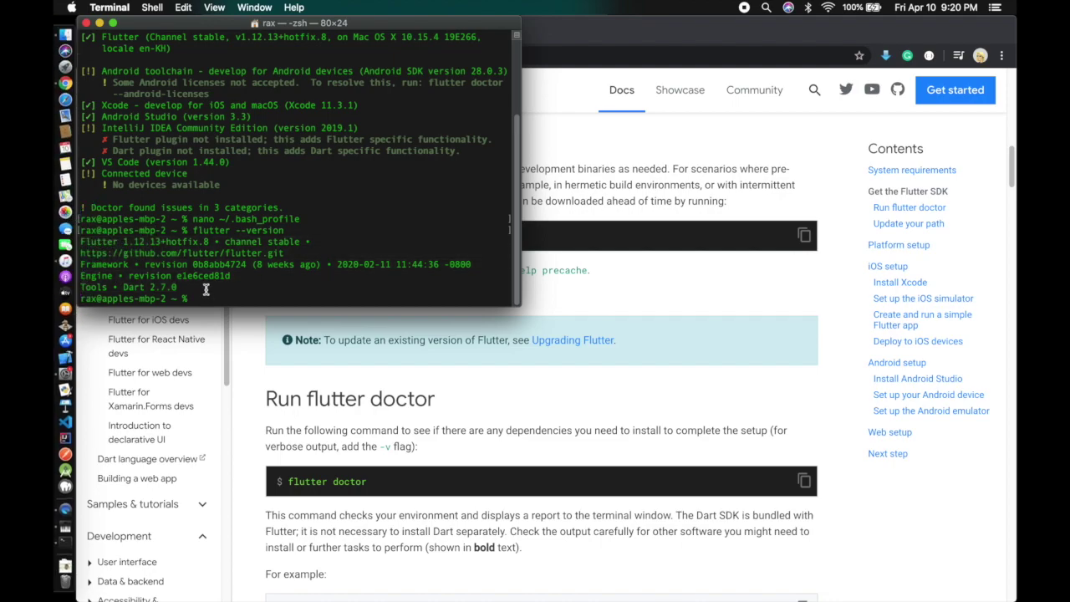
{"action": "left_click_drag", "start_coordinate": [200, 288], "coordinate": [80, 243]}
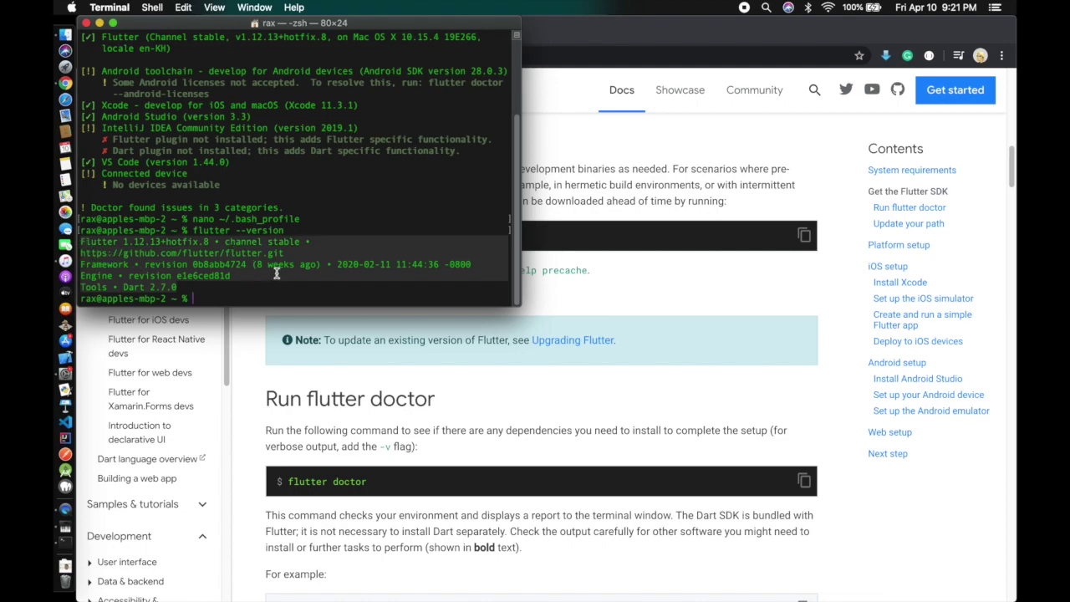
Switch to the macOS install guide in Chrome and find the iOS setup section
{"action": "left_click", "coordinate": [347, 399]}
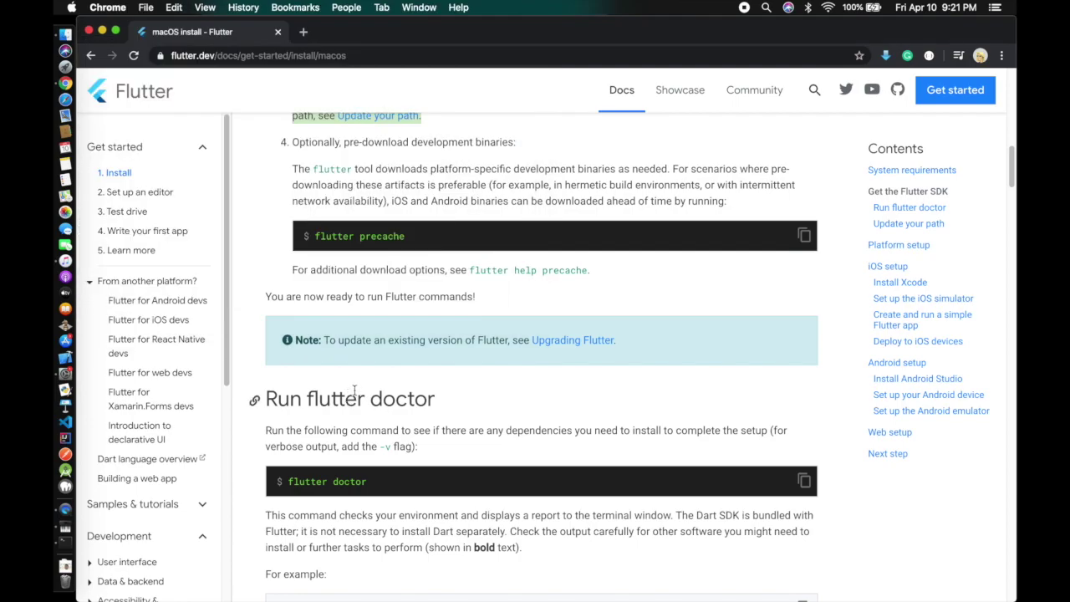
{"action": "scroll", "coordinate": [346, 347], "scroll_direction": "up", "scroll_amount": 1}
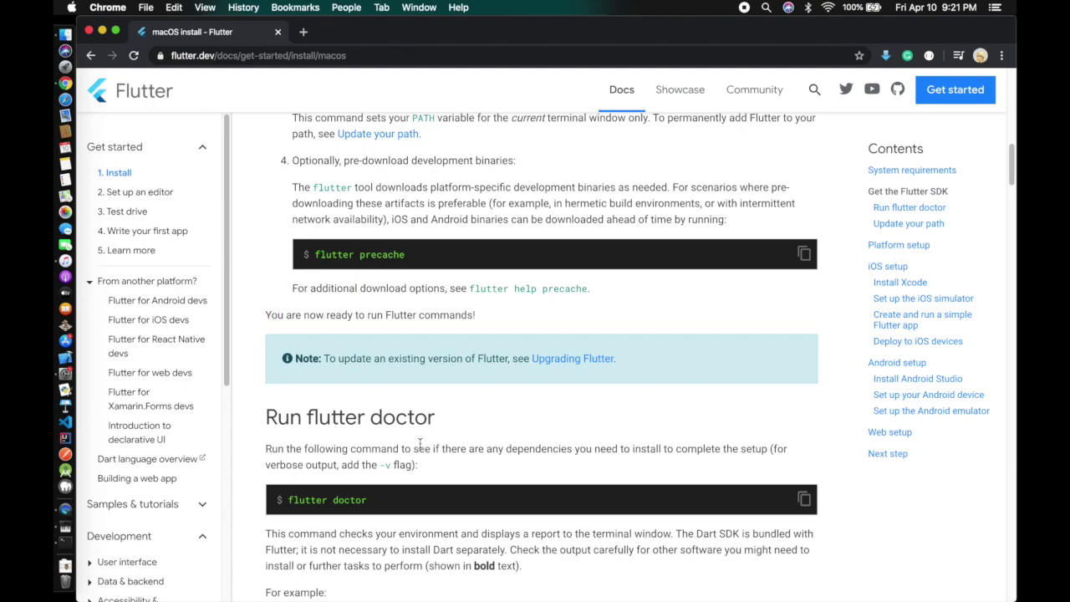
{"action": "scroll", "coordinate": [419, 443], "scroll_direction": "down", "scroll_amount": 5}
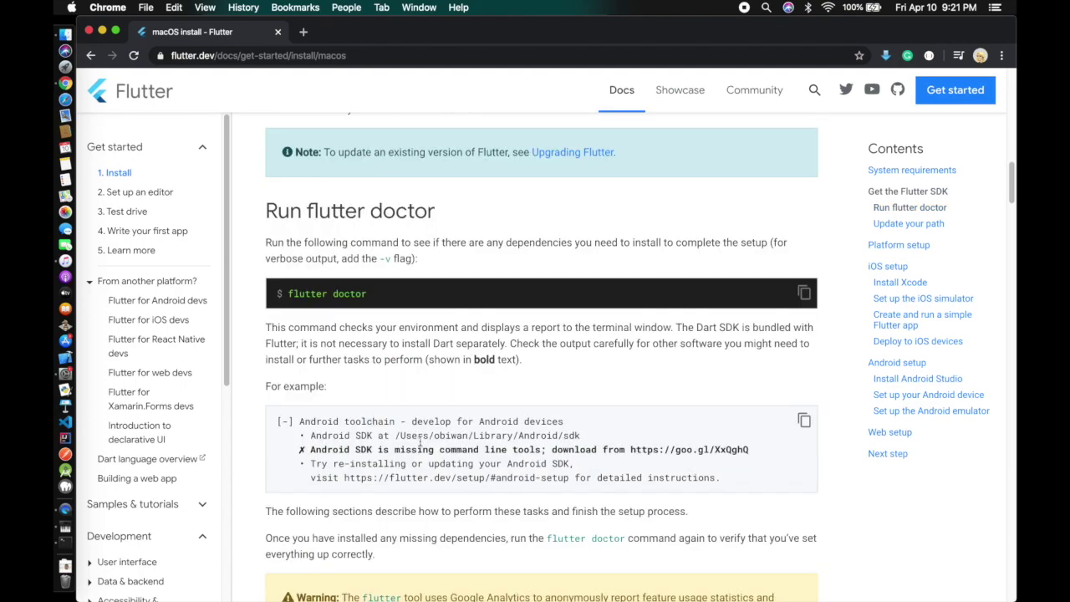
{"action": "scroll", "coordinate": [419, 443], "scroll_direction": "down", "scroll_amount": 6}
{"action": "scroll", "coordinate": [432, 465], "scroll_direction": "down", "scroll_amount": 13}
{"action": "scroll", "coordinate": [428, 472], "scroll_direction": "down", "scroll_amount": 5}
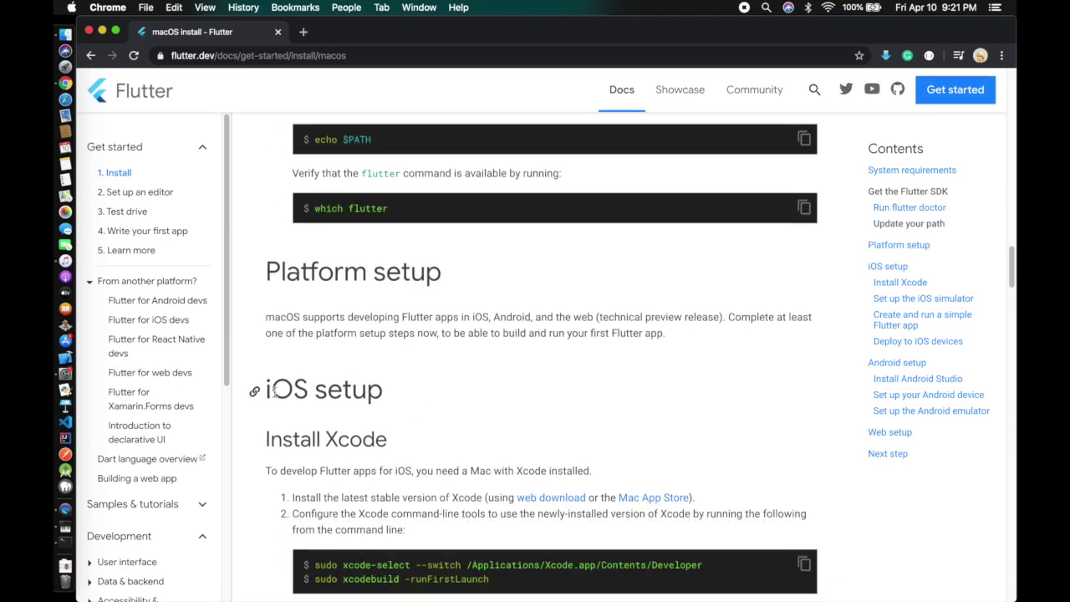
{"action": "triple_click", "coordinate": [267, 388]}
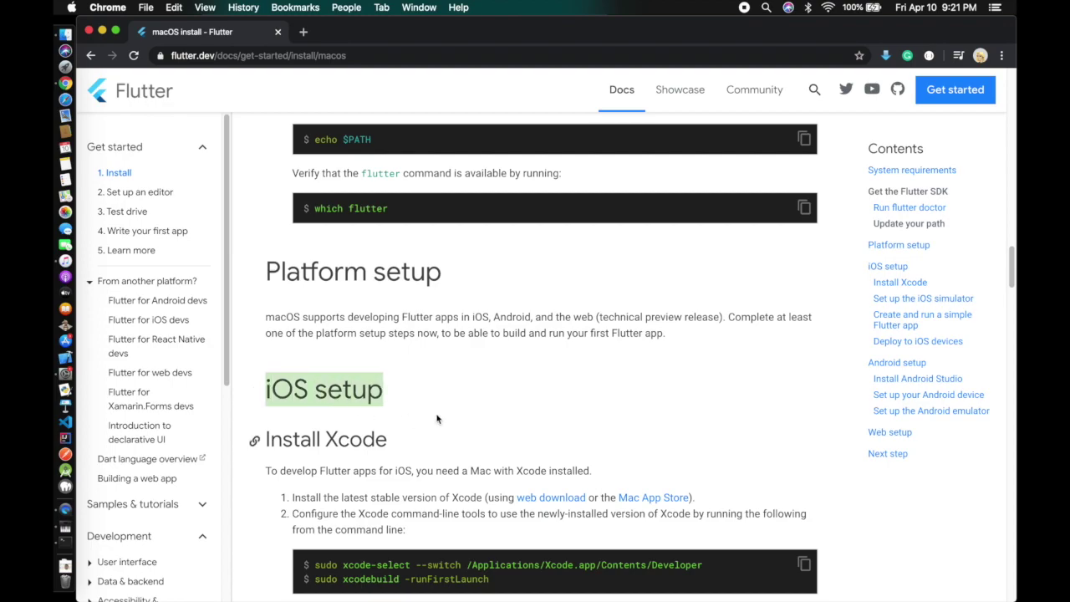
Examine the Install Xcode instructions in the iOS setup section
{"action": "left_click_drag", "start_coordinate": [266, 440], "coordinate": [388, 441]}
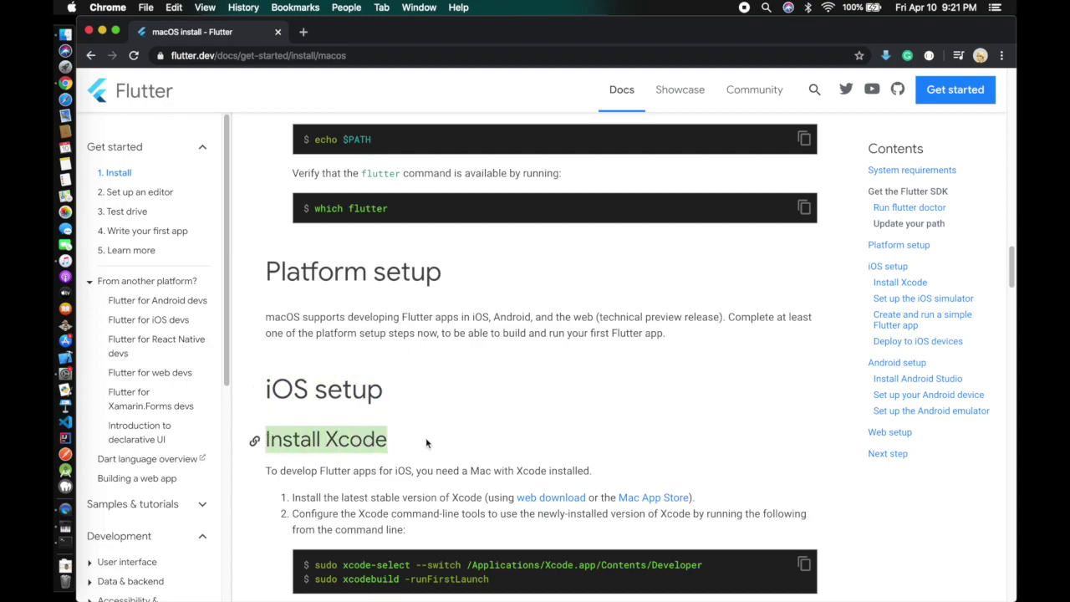
{"action": "scroll", "coordinate": [401, 447], "scroll_direction": "down", "scroll_amount": 3}
{"action": "left_click_drag", "start_coordinate": [265, 315], "coordinate": [395, 317]}
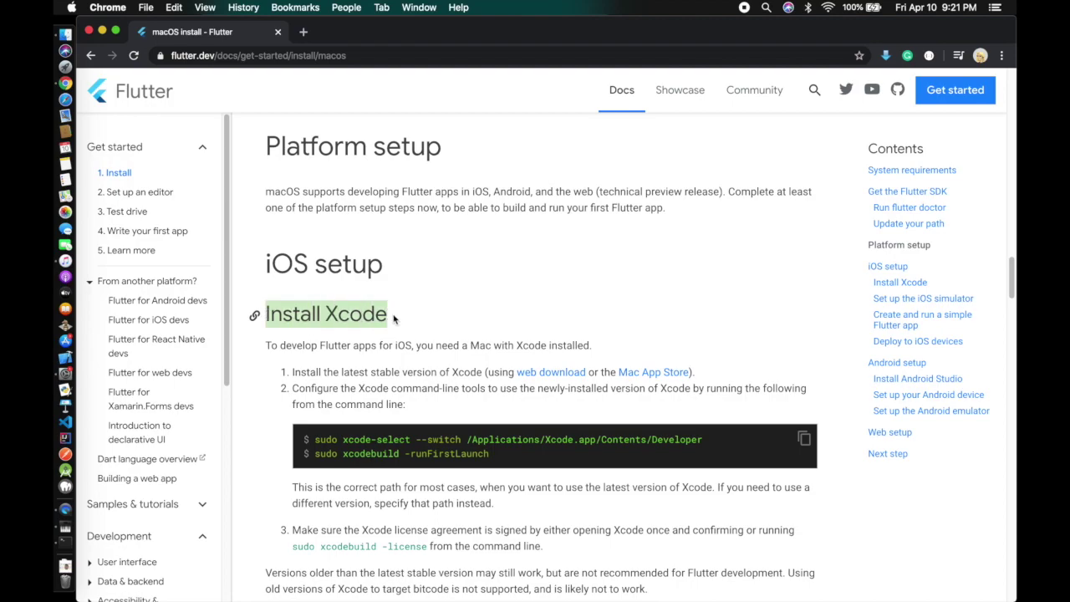
{"action": "double_click", "coordinate": [296, 314]}
{"action": "triple_click", "coordinate": [296, 315]}
{"action": "scroll", "coordinate": [418, 418], "scroll_direction": "down", "scroll_amount": 2}
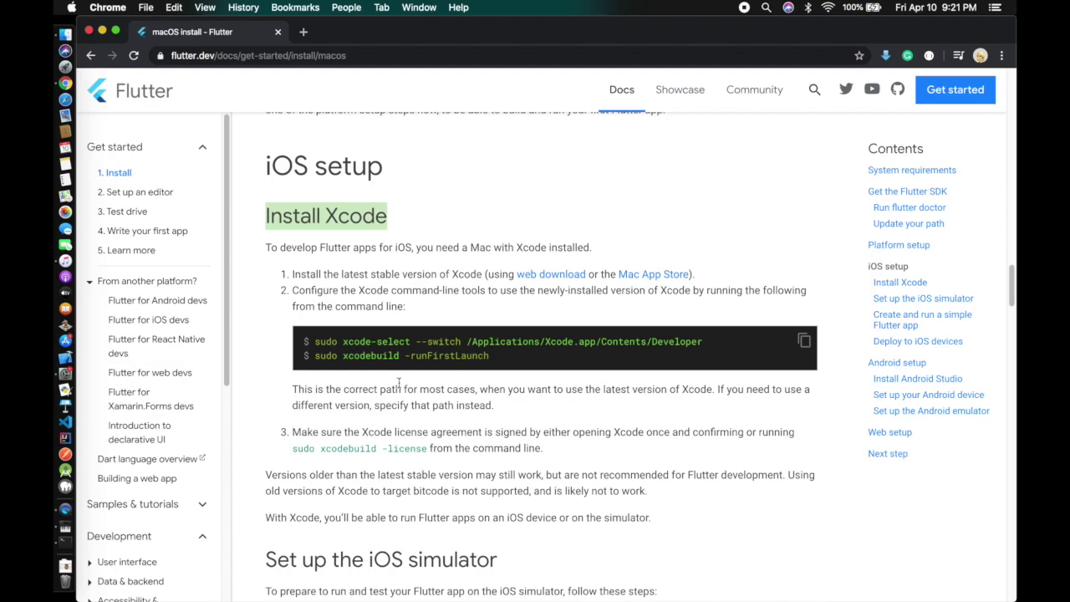
{"action": "left_click", "coordinate": [357, 238]}
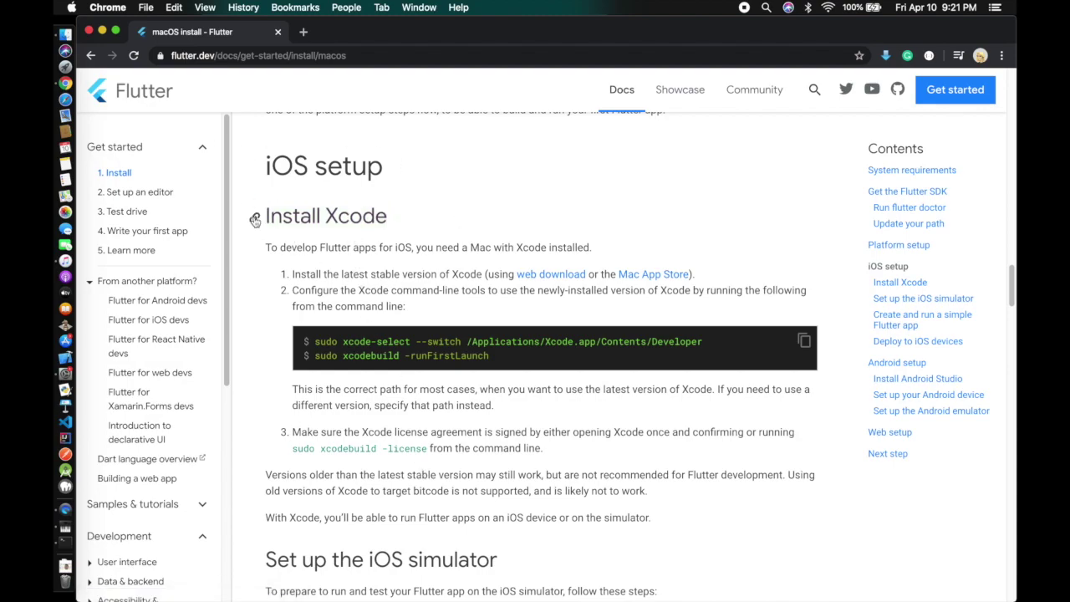
{"action": "left_click_drag", "start_coordinate": [264, 216], "coordinate": [389, 216]}
{"action": "left_click", "coordinate": [410, 217]}
Search Spotlight for the App Store and open it
{"action": "key", "text": "super+space"}
{"action": "type", "text": "ao"}
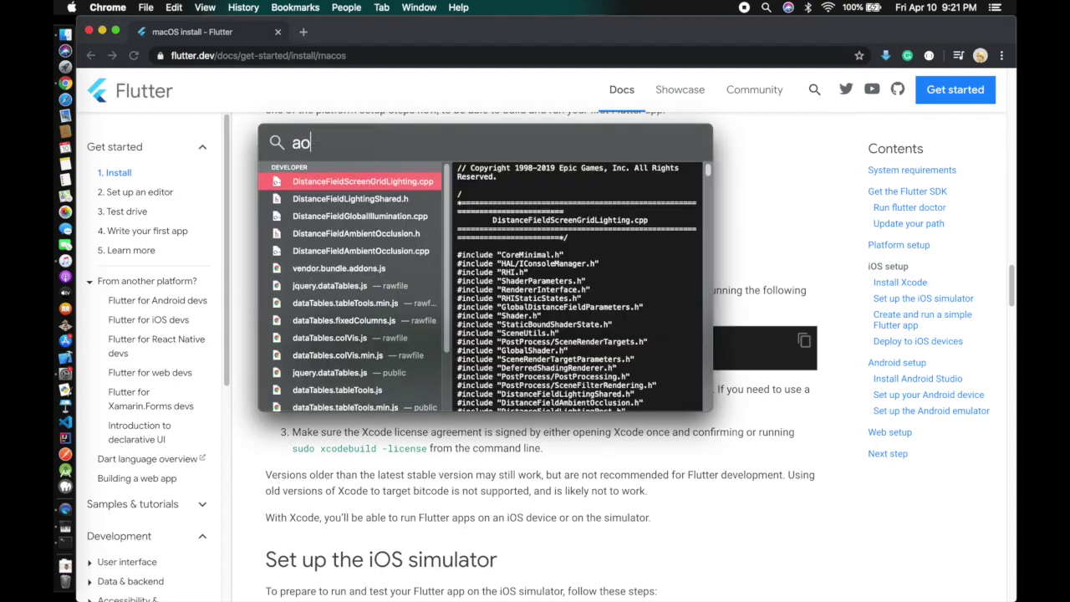
{"action": "key", "text": "BackSpace"}
{"action": "type", "text": "o"}
{"action": "key", "text": "BackSpace"}
{"action": "type", "text": "pp Store"}
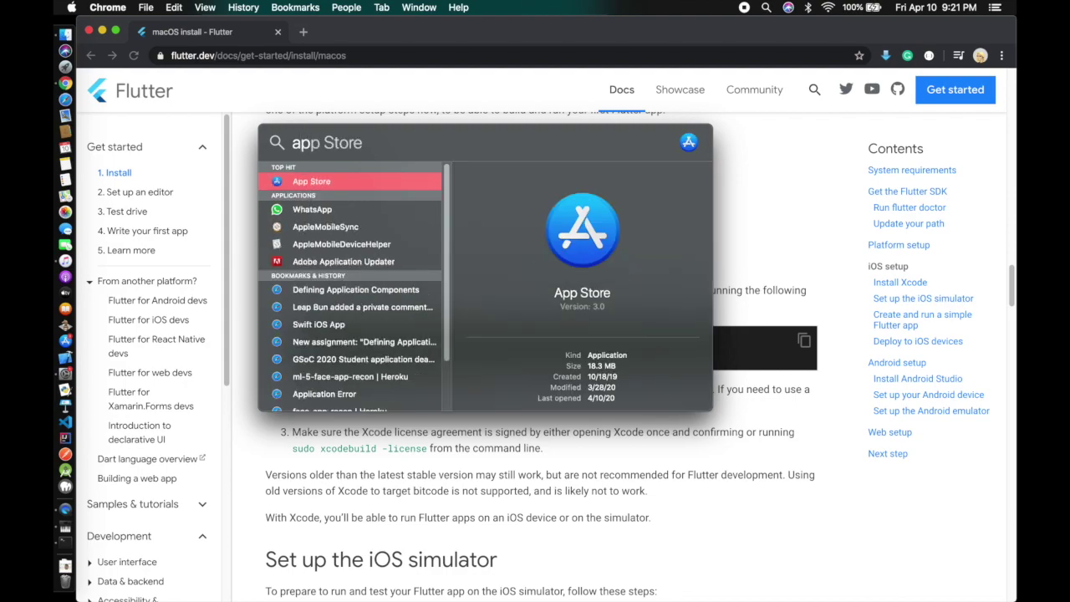
{"action": "key", "text": "Return"}
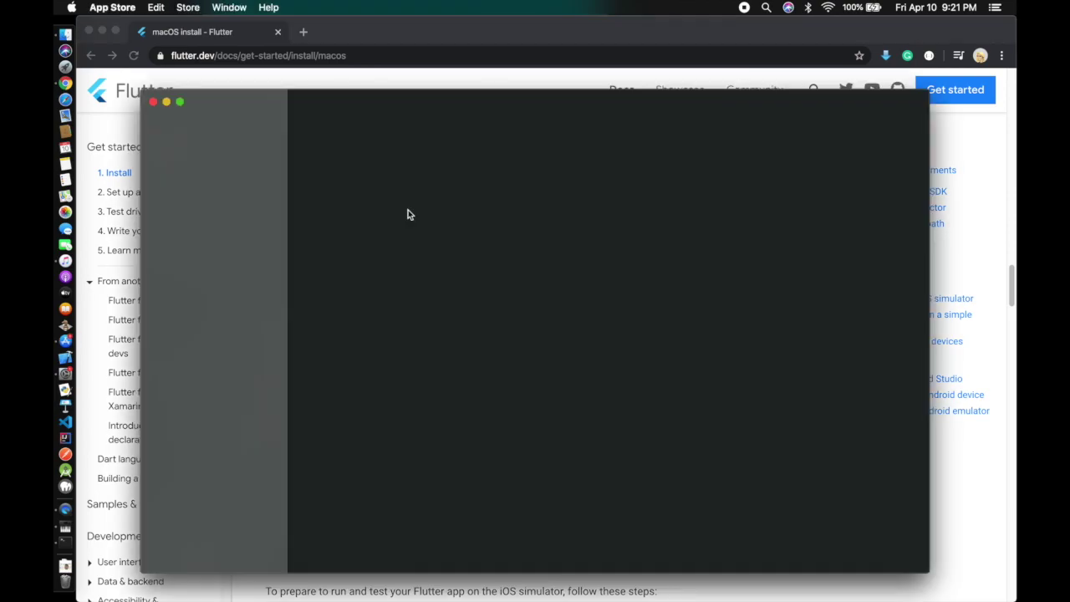
Search the App Store for xcode, check its listing and close the App Store window
{"action": "left_click", "coordinate": [205, 131]}
{"action": "type", "text": "xco"}
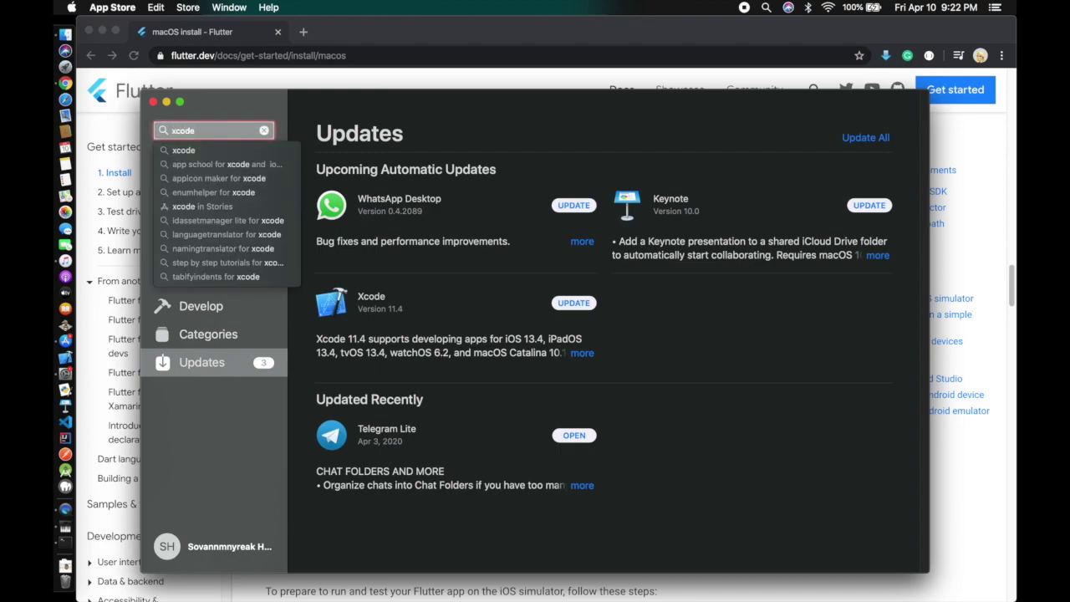
{"action": "type", "text": "de"}
{"action": "key", "text": "Return"}
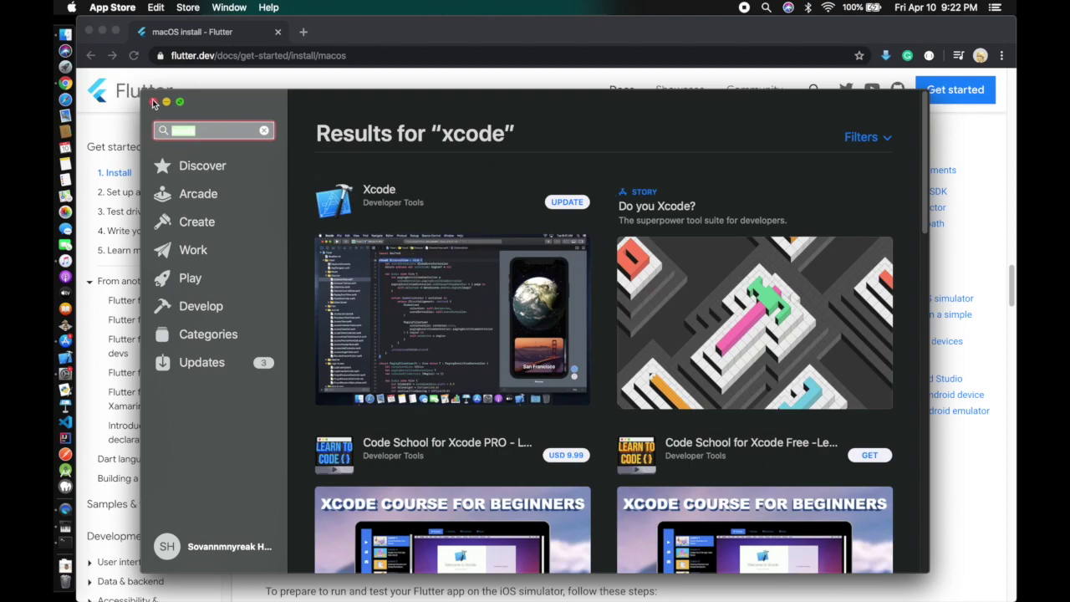
{"action": "left_click", "coordinate": [153, 102]}
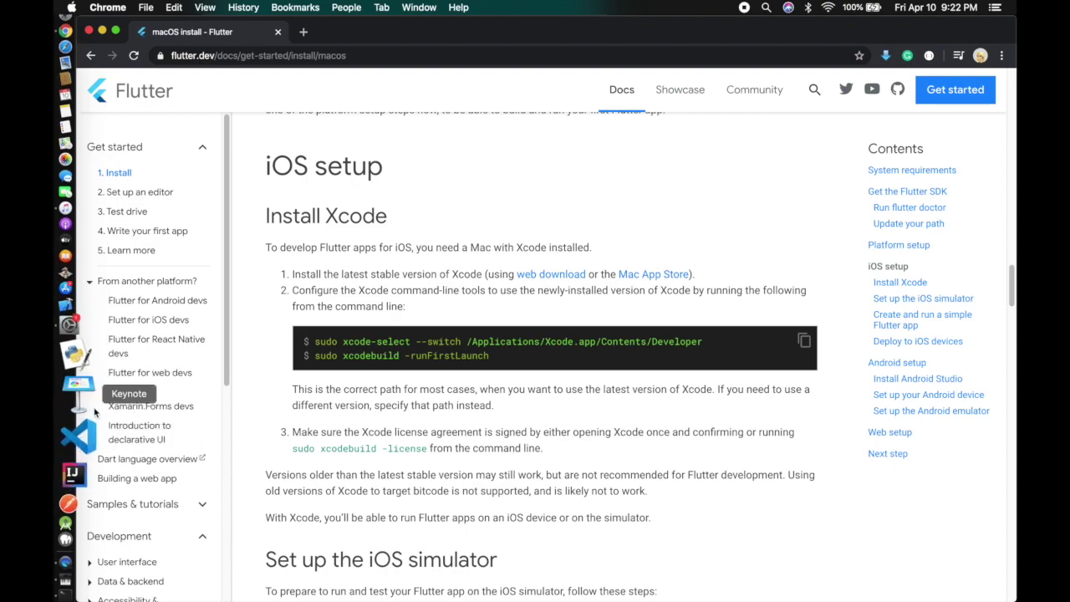
Launch Xcode and return to the install guide in Chrome
{"action": "left_click", "coordinate": [78, 360]}
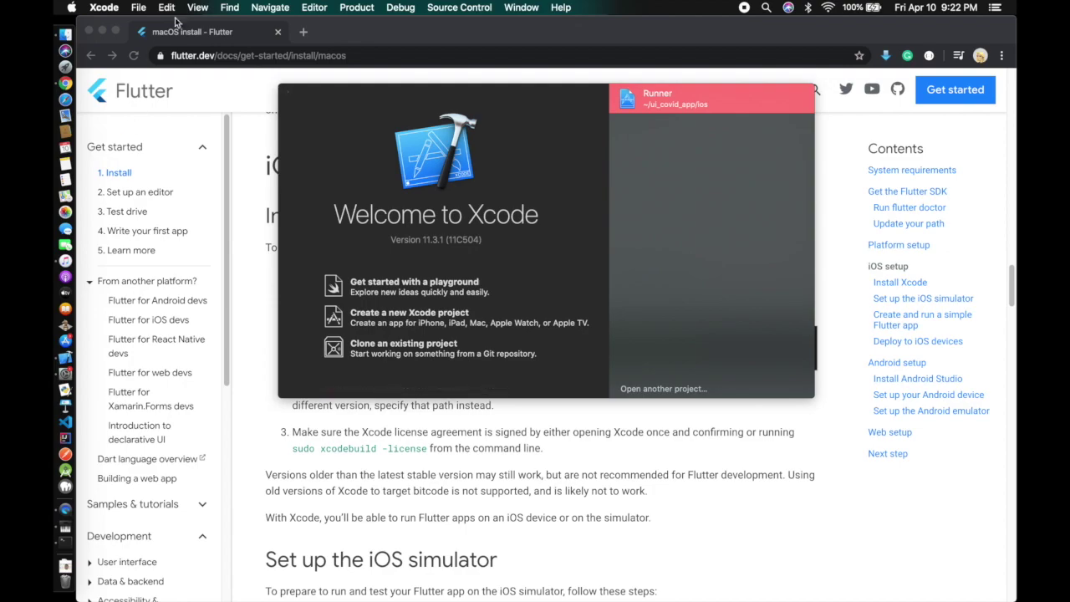
{"action": "left_click", "coordinate": [138, 6]}
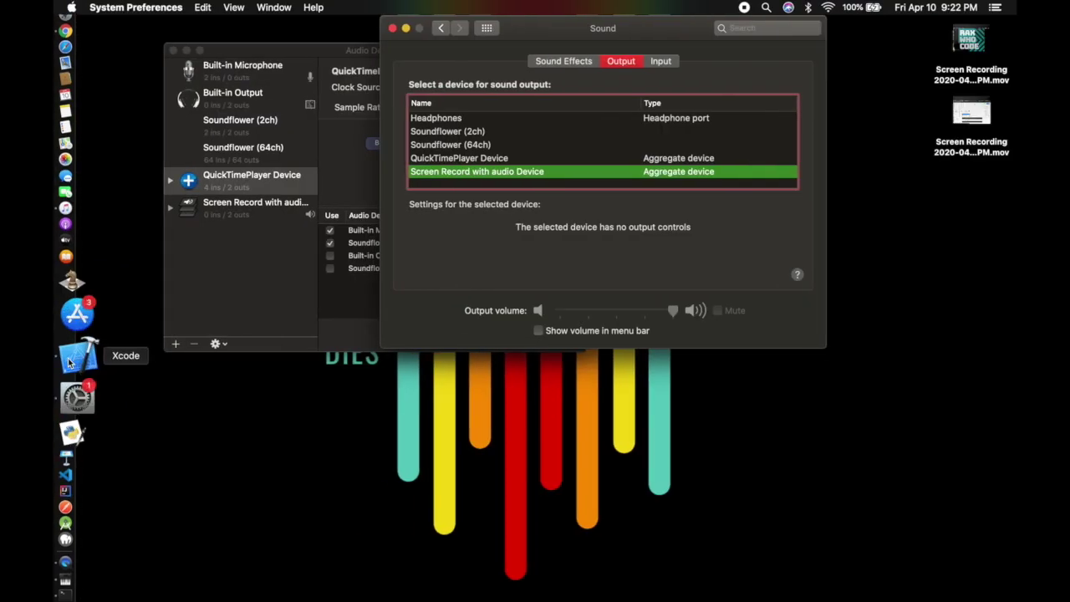
{"action": "right_click", "coordinate": [73, 355]}
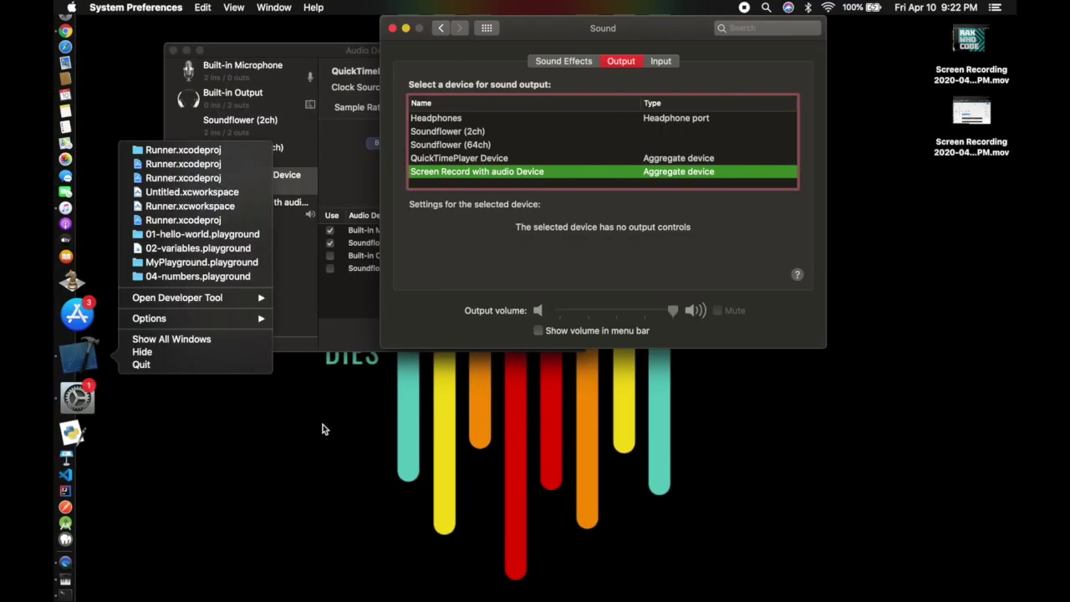
{"action": "left_click", "coordinate": [372, 439]}
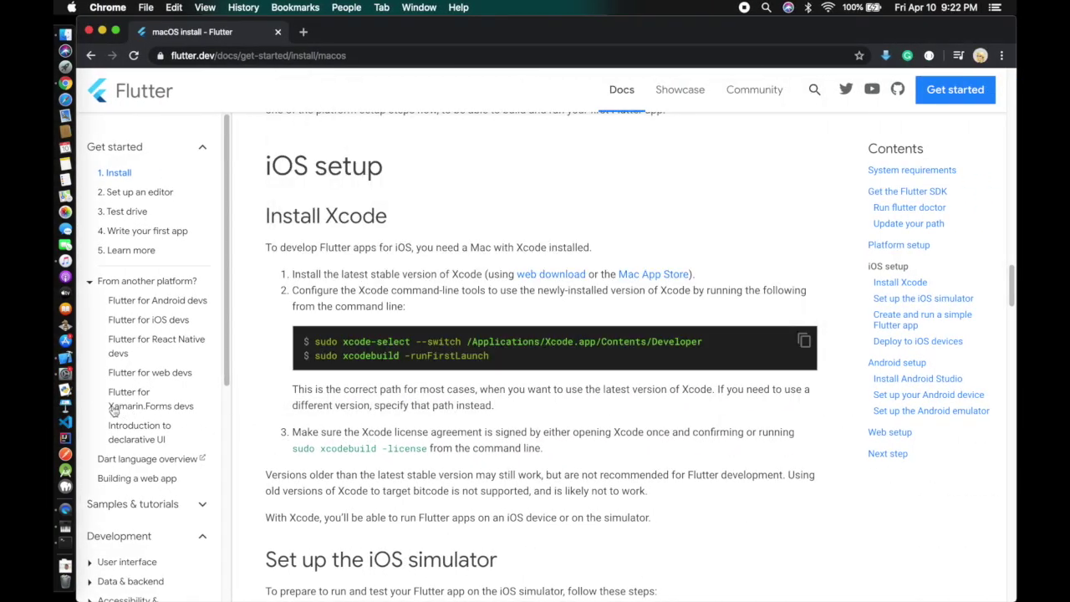
Open the Simulator developer tool from Xcode and move the iPhone 11 Pro Max window aside
{"action": "right_click", "coordinate": [71, 360]}
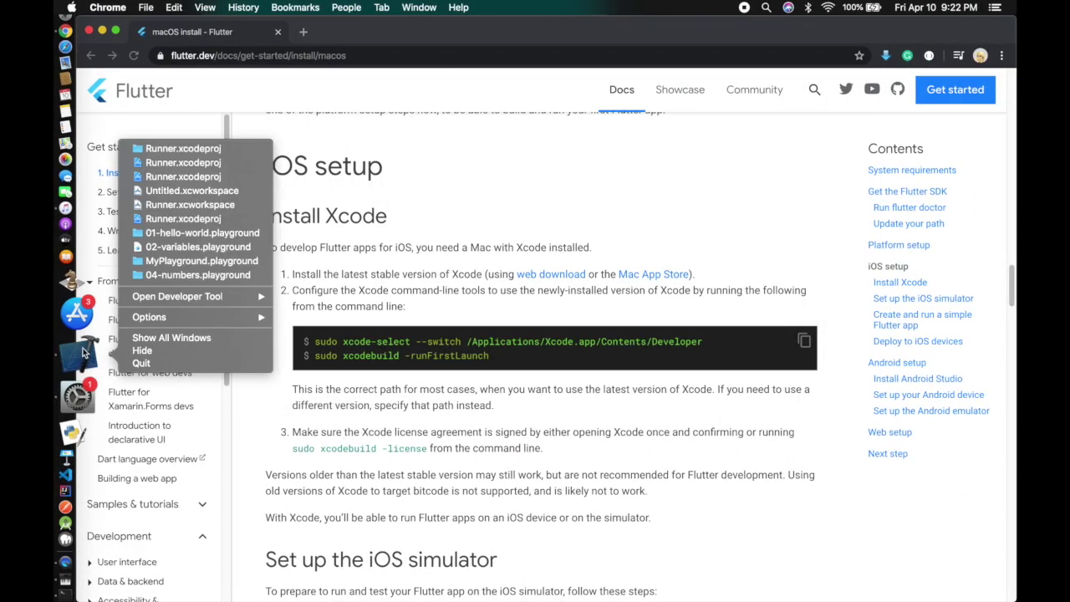
{"action": "mouse_move", "coordinate": [176, 298]}
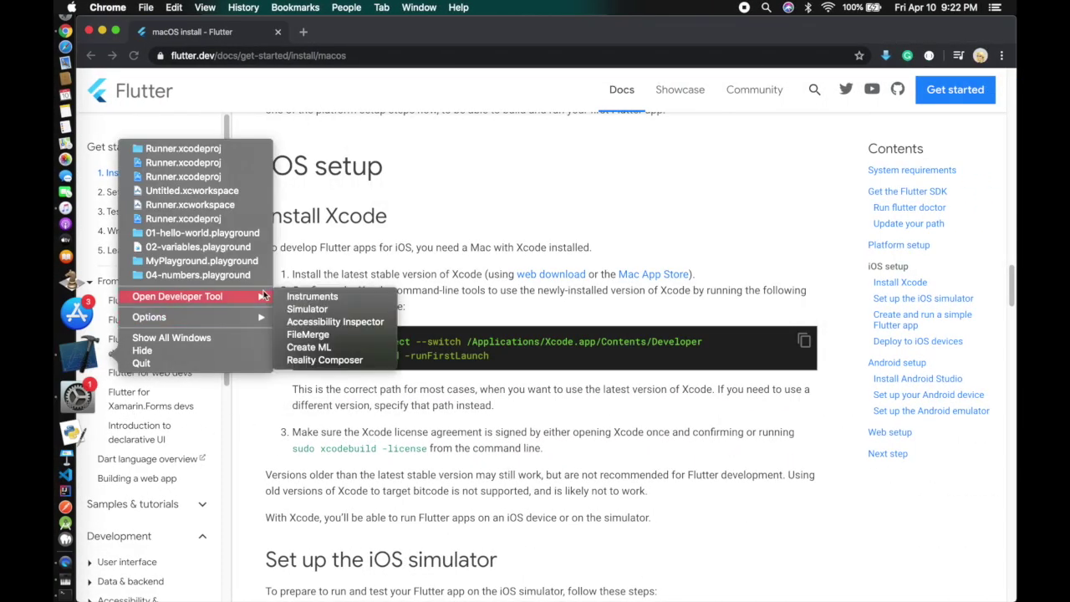
{"action": "left_click", "coordinate": [346, 304]}
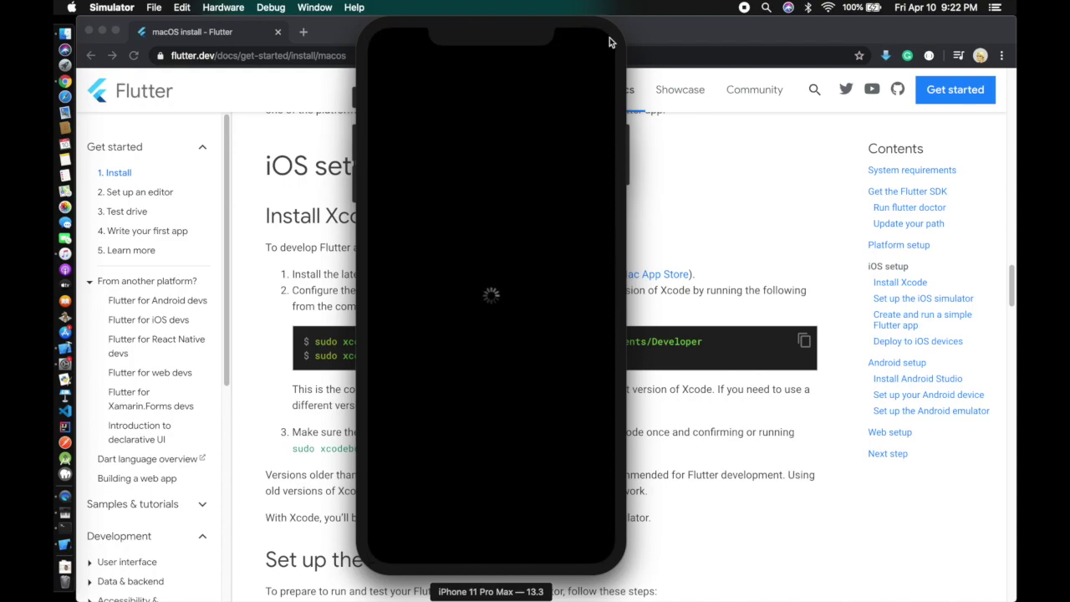
{"action": "left_click_drag", "start_coordinate": [617, 56], "coordinate": [1003, 63]}
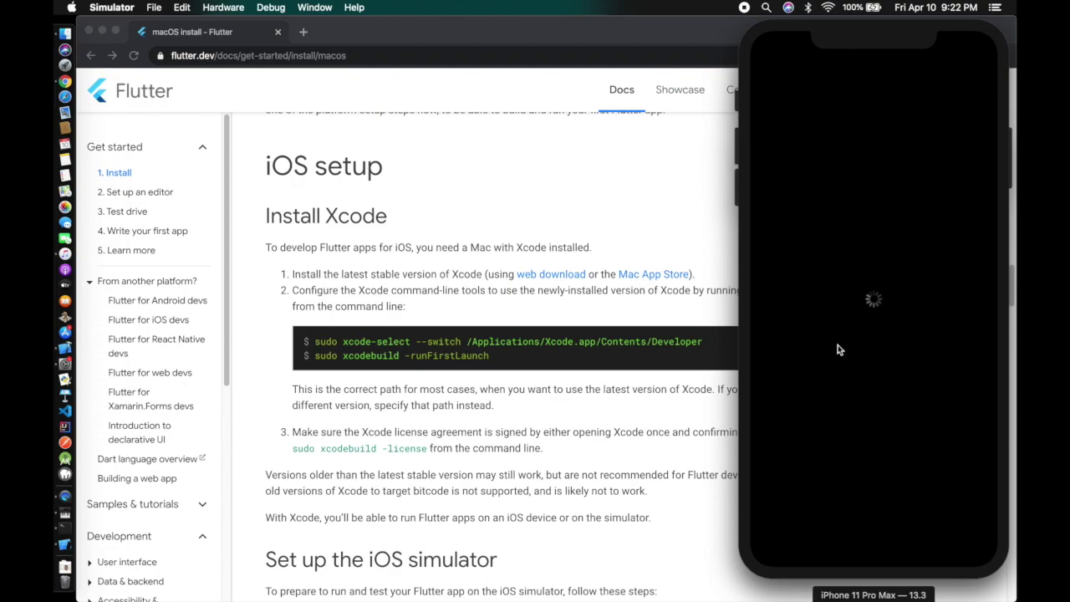
Review the guide's sections on installing Xcode, setting up the iOS simulator, creating an app and deploying to iOS devices, and return to the page's beginning
{"action": "left_click", "coordinate": [498, 426]}
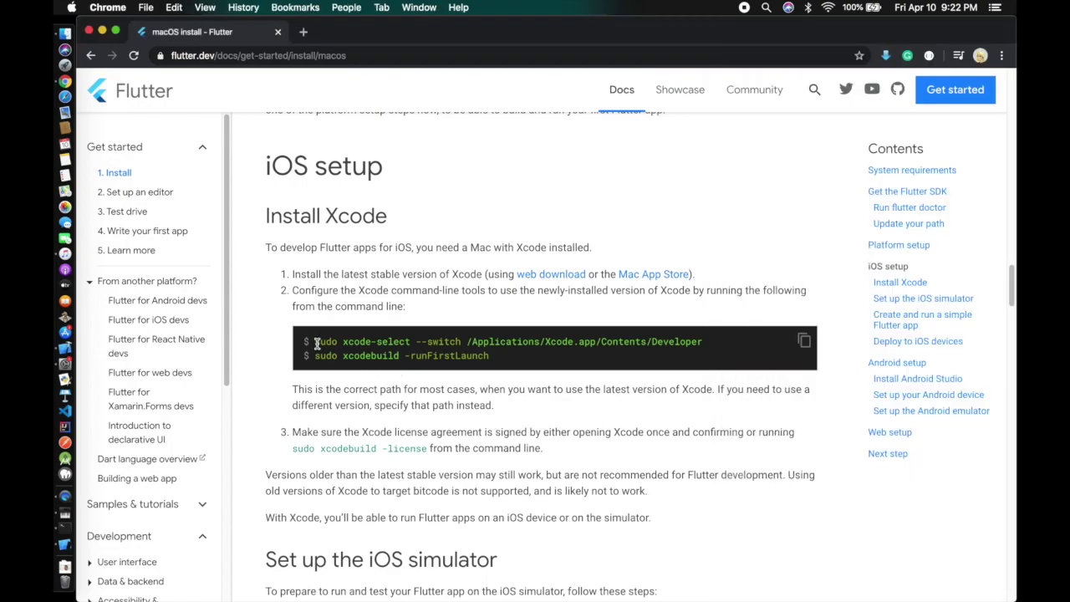
{"action": "scroll", "coordinate": [282, 181], "scroll_direction": "down", "scroll_amount": 1}
{"action": "left_click_drag", "start_coordinate": [274, 205], "coordinate": [415, 209]}
{"action": "left_click_drag", "start_coordinate": [266, 233], "coordinate": [622, 238]}
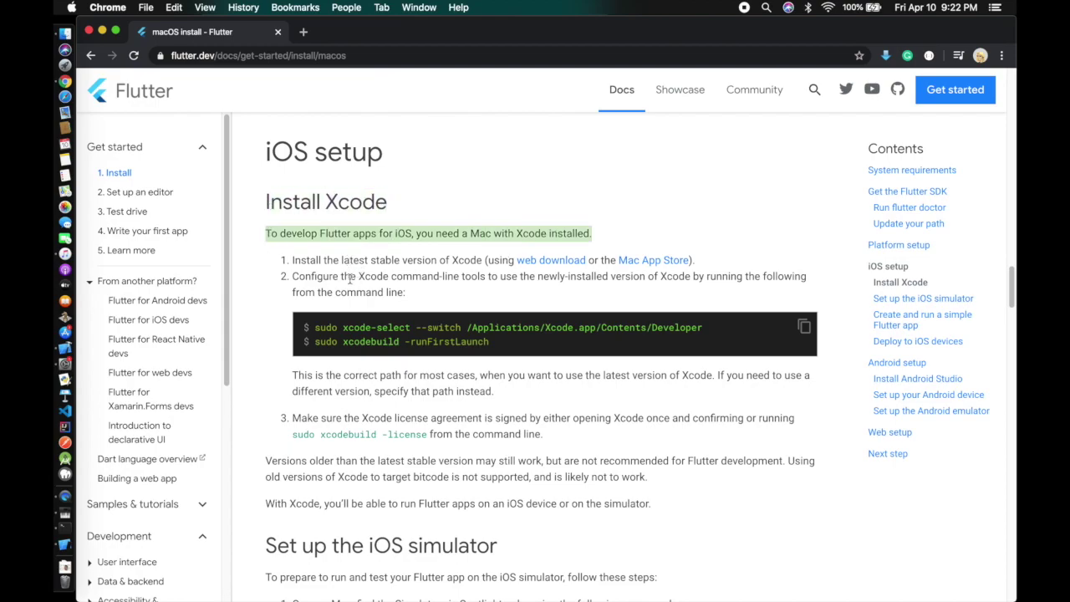
{"action": "scroll", "coordinate": [357, 280], "scroll_direction": "down", "scroll_amount": 5}
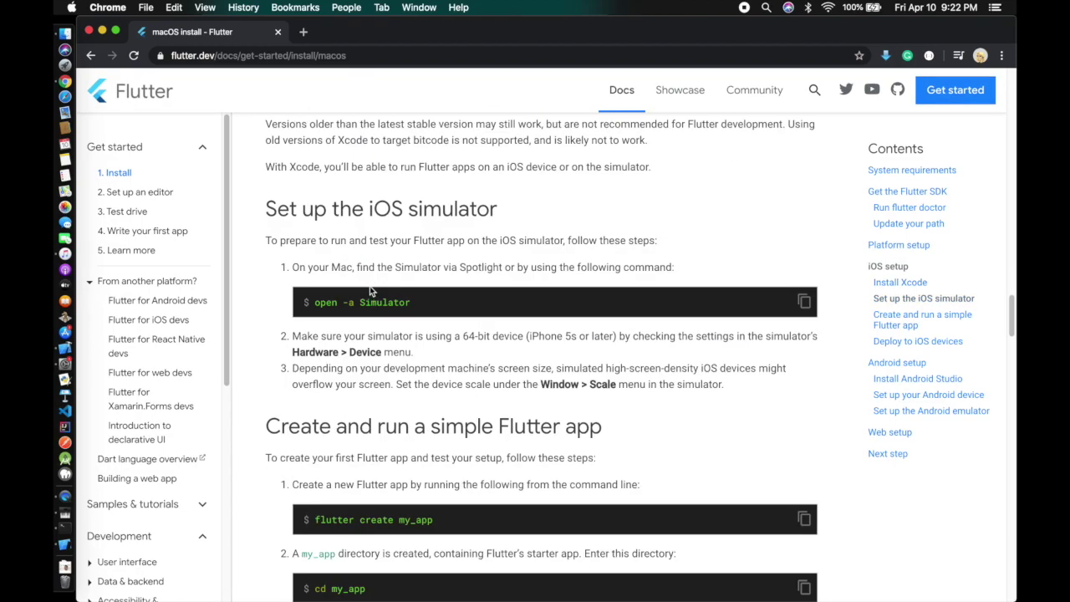
{"action": "scroll", "coordinate": [403, 356], "scroll_direction": "down", "scroll_amount": 6}
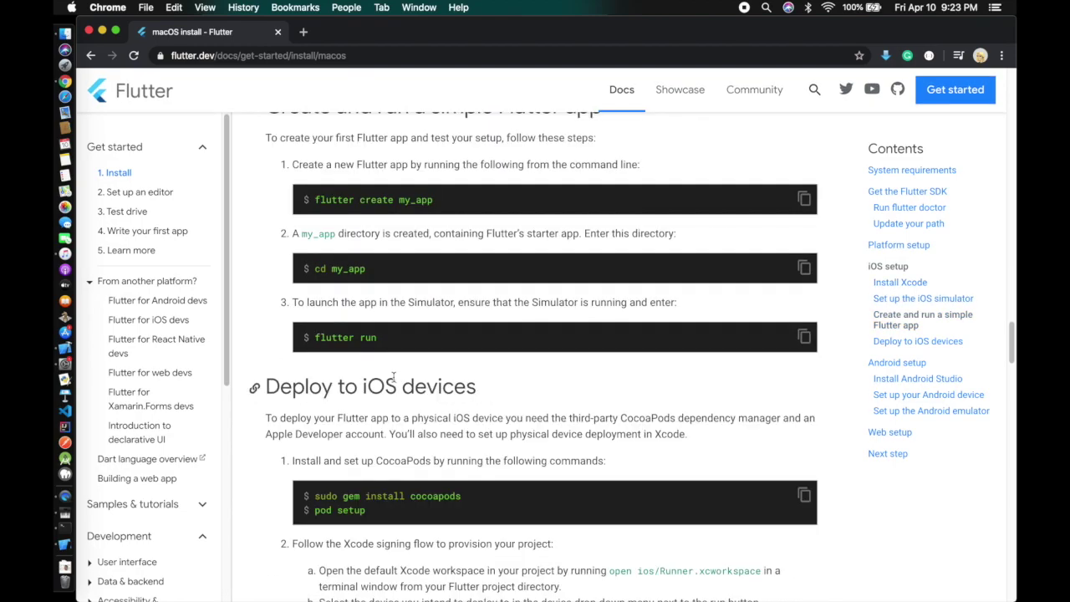
{"action": "scroll", "coordinate": [395, 381], "scroll_direction": "down", "scroll_amount": 7}
{"action": "scroll", "coordinate": [414, 401], "scroll_direction": "up", "scroll_amount": 7}
{"action": "scroll", "coordinate": [414, 401], "scroll_direction": "up", "scroll_amount": 20}
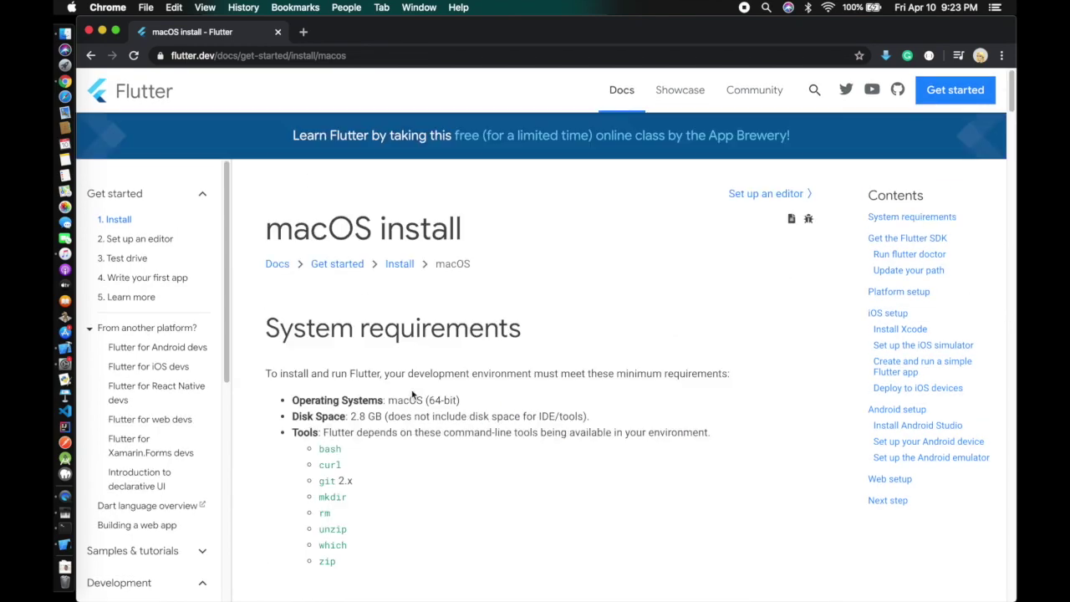
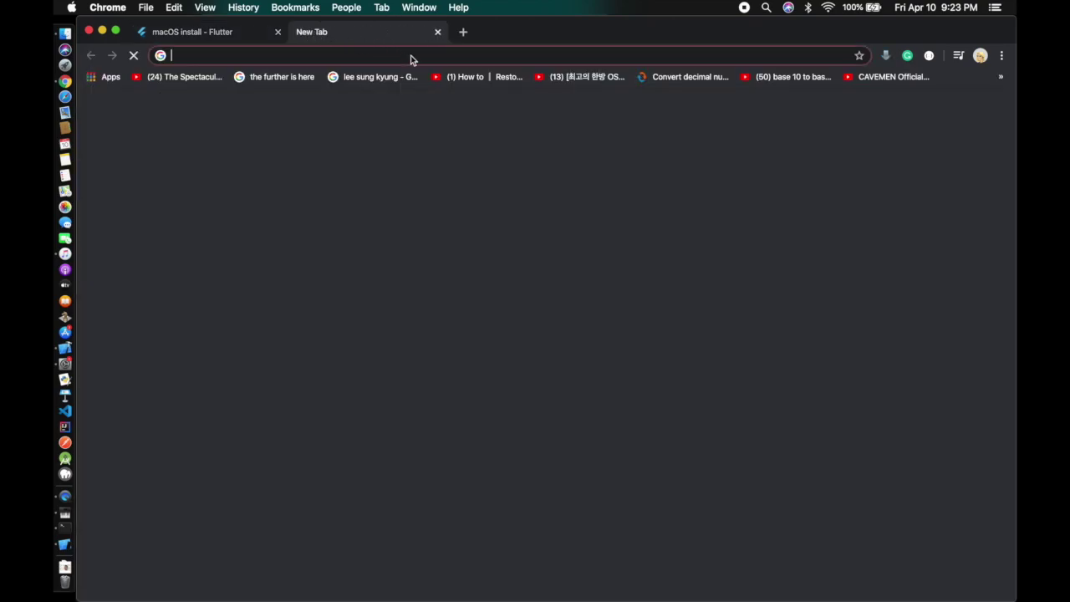
Search Google for android studio in a new tab, open the official Android Studio download page and look it over
{"action": "type", "text": "ad"}
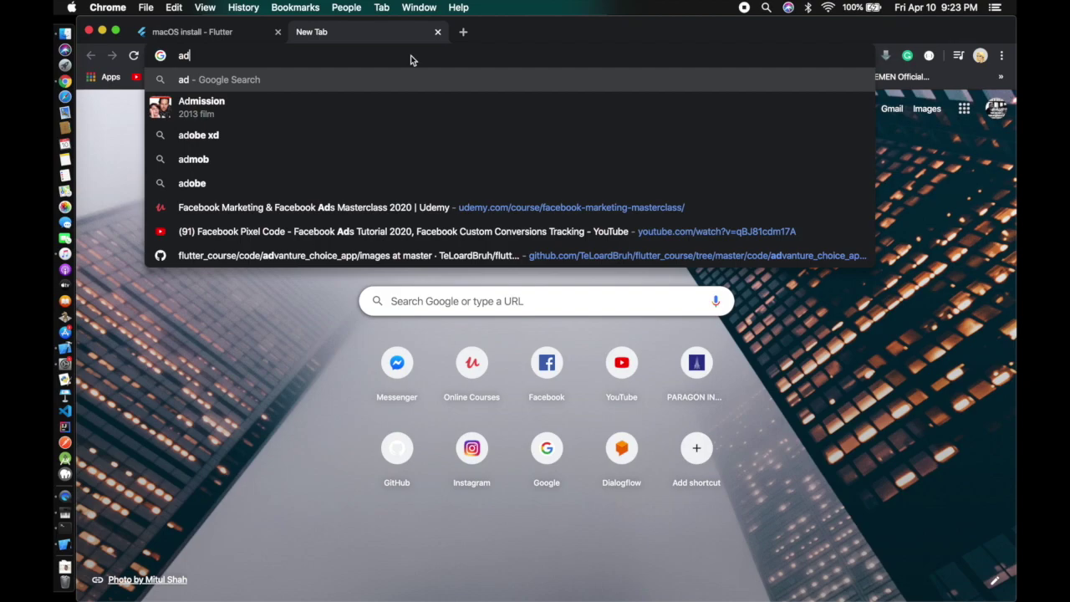
{"action": "type", "text": "ro"}
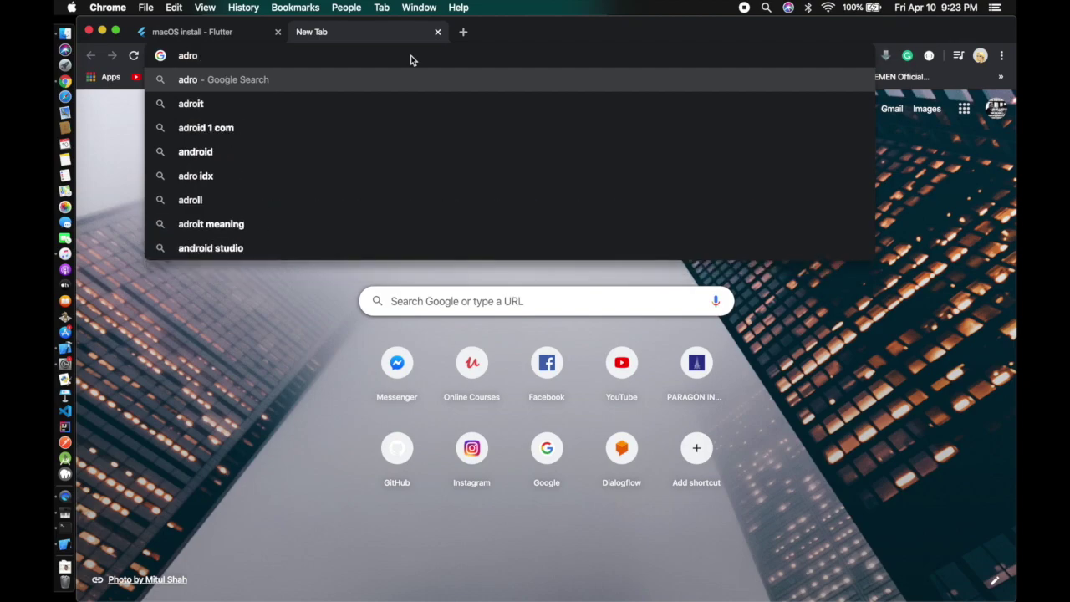
{"action": "type", "text": "d"}
{"action": "key", "text": "Down"}
{"action": "key", "text": "Down"}
{"action": "key", "text": "Return"}
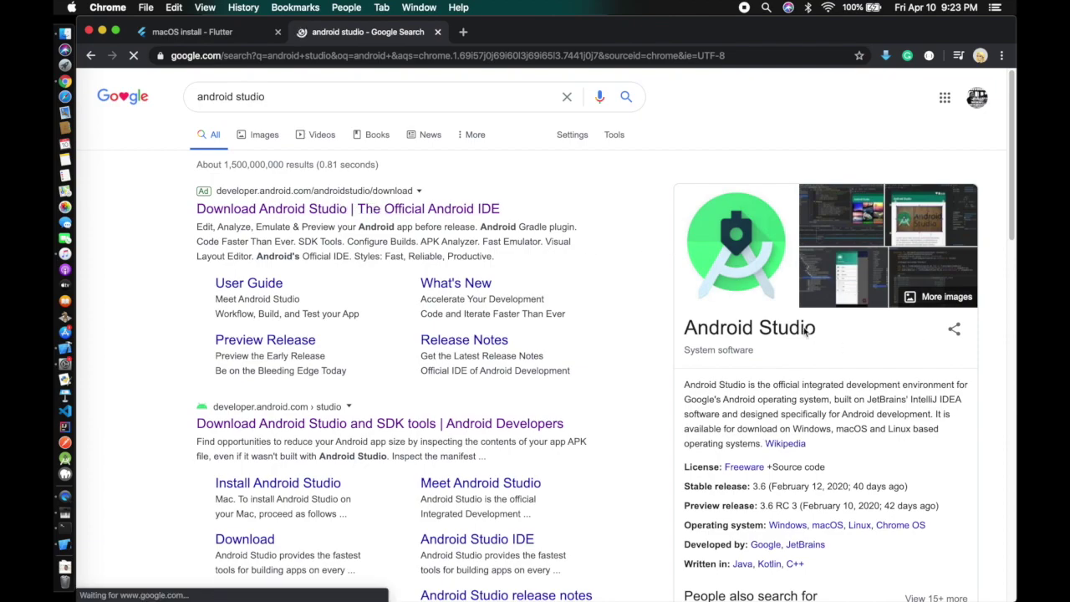
{"action": "left_click", "coordinate": [381, 214]}
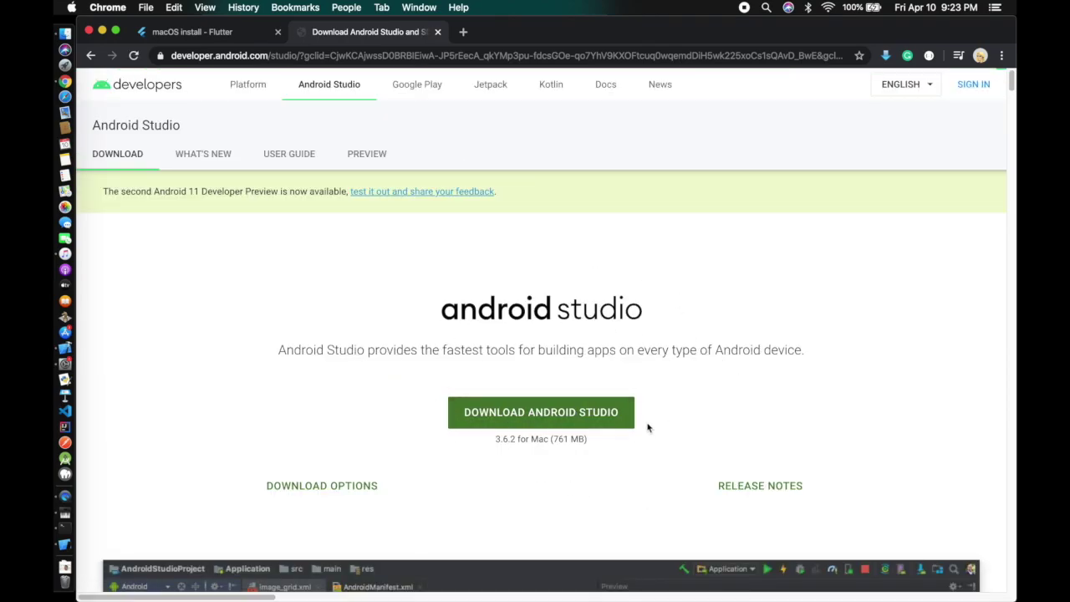
{"action": "scroll", "coordinate": [583, 444], "scroll_direction": "down", "scroll_amount": 2}
{"action": "scroll", "coordinate": [563, 453], "scroll_direction": "down", "scroll_amount": 10}
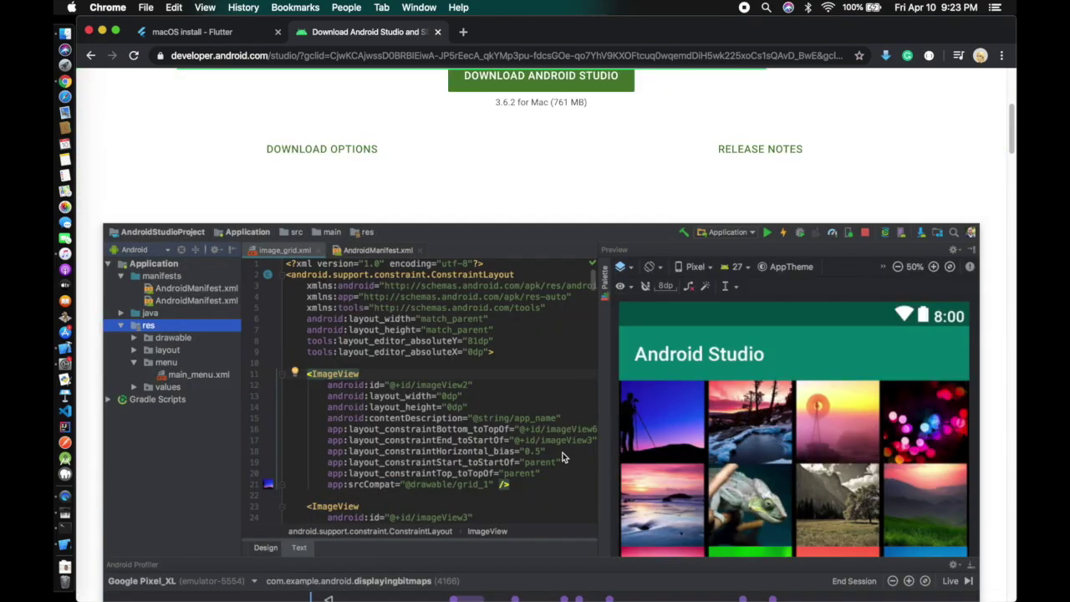
{"action": "scroll", "coordinate": [492, 376], "scroll_direction": "up", "scroll_amount": 15}
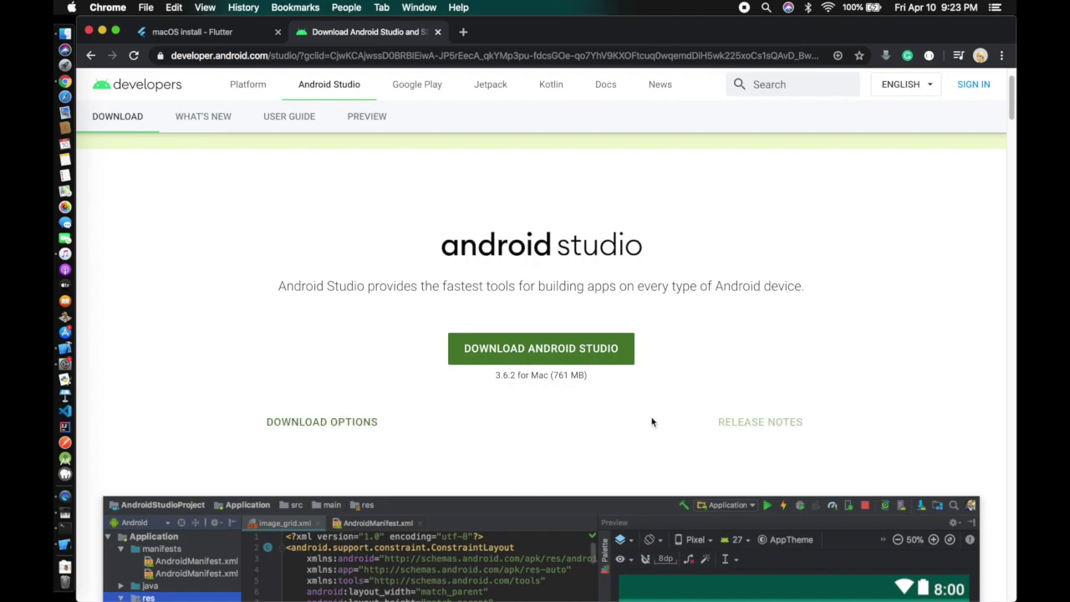
Switch to the iPhone 11 Pro Max simulator and quit the Simulator app
{"action": "key", "text": "ctrl+Up"}
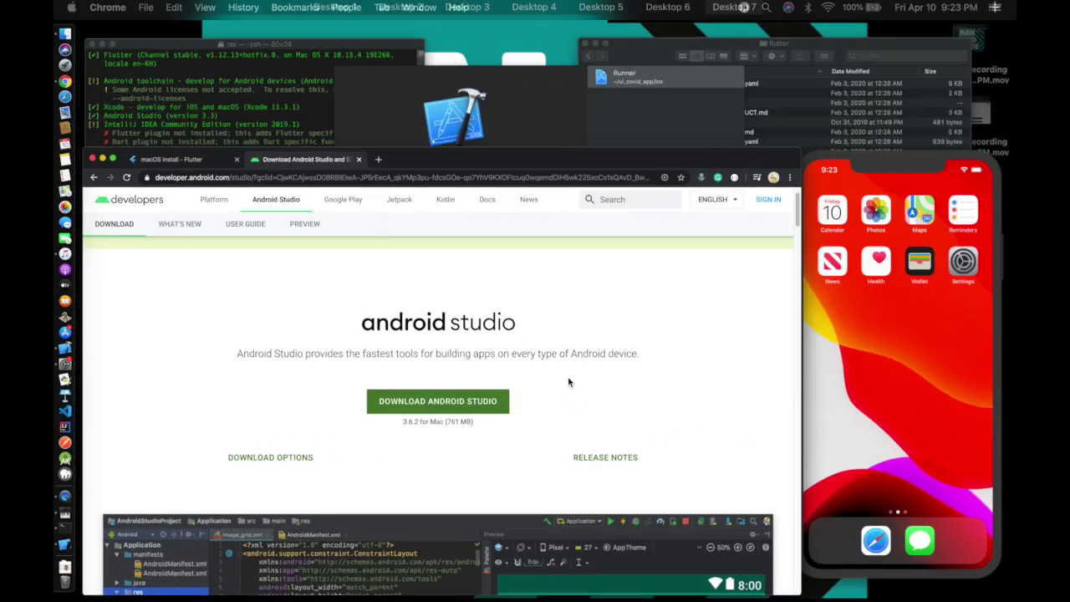
{"action": "left_click", "coordinate": [886, 372]}
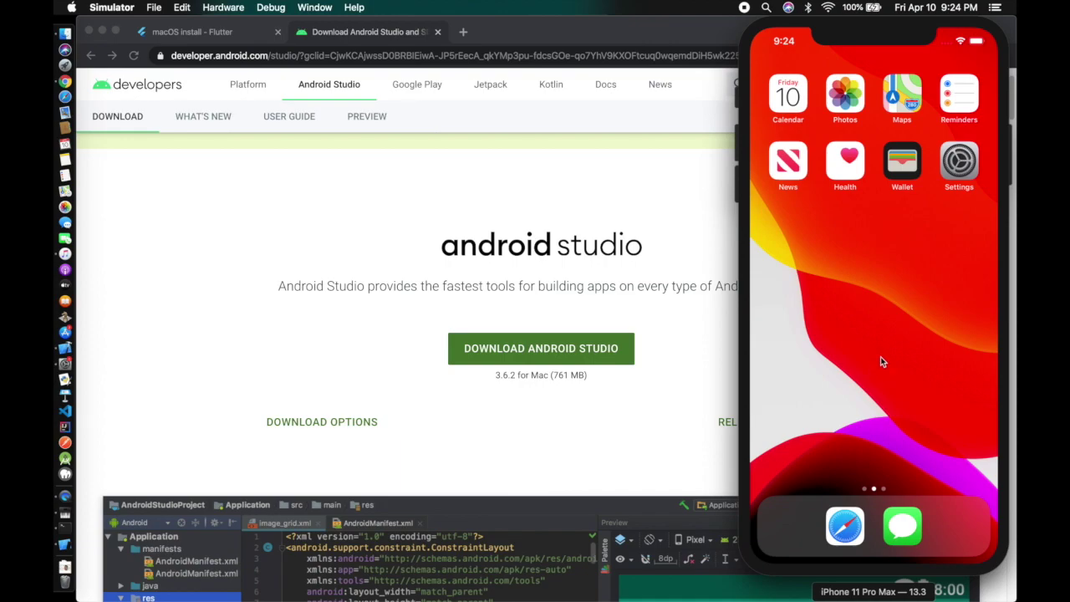
{"action": "key", "text": "super+q"}
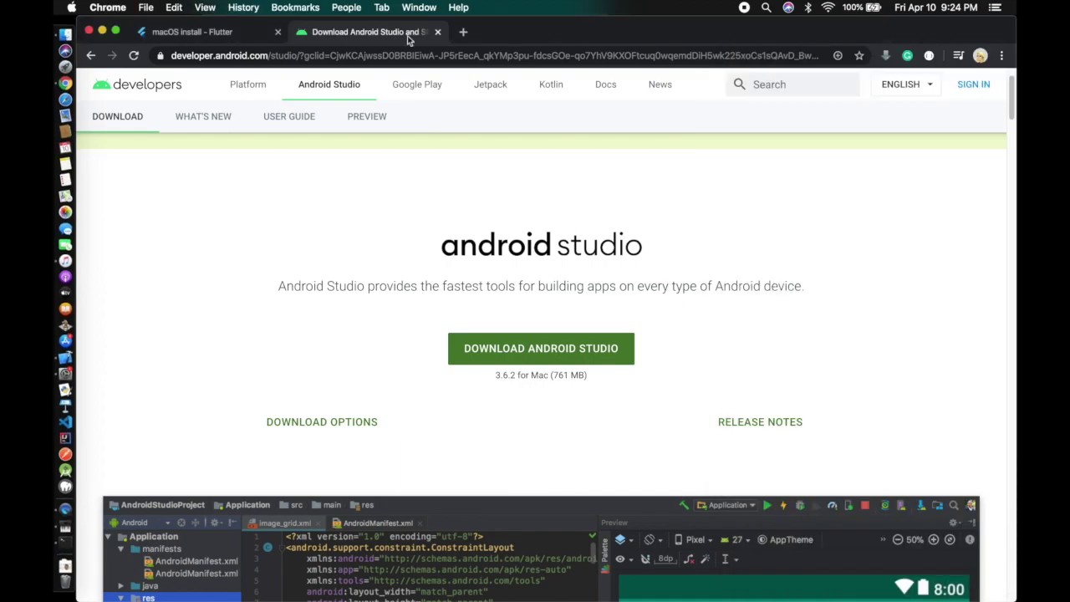
Look through the Android Studio page's feature overview and return to the Flutter macOS install guide
{"action": "scroll", "coordinate": [444, 313], "scroll_direction": "down", "scroll_amount": 15}
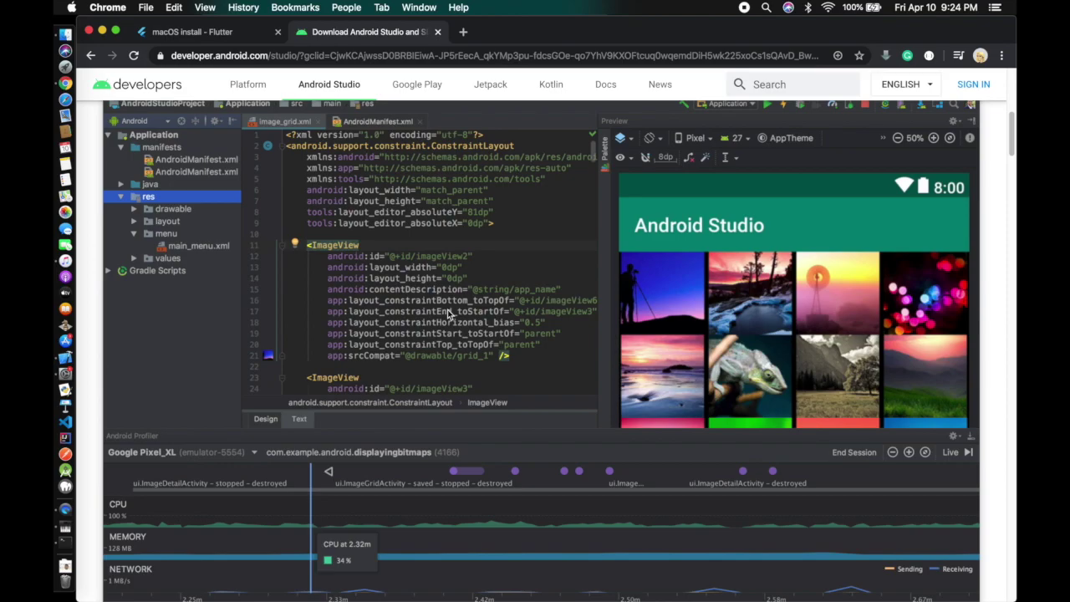
{"action": "scroll", "coordinate": [446, 310], "scroll_direction": "down", "scroll_amount": 5}
{"action": "scroll", "coordinate": [441, 284], "scroll_direction": "up", "scroll_amount": 20}
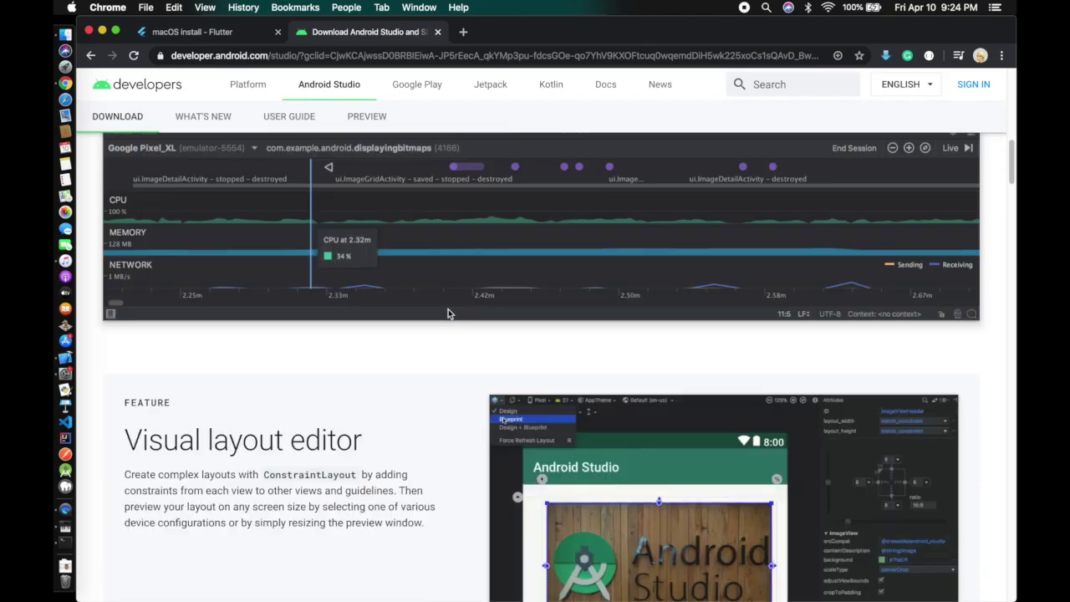
{"action": "left_click", "coordinate": [241, 33]}
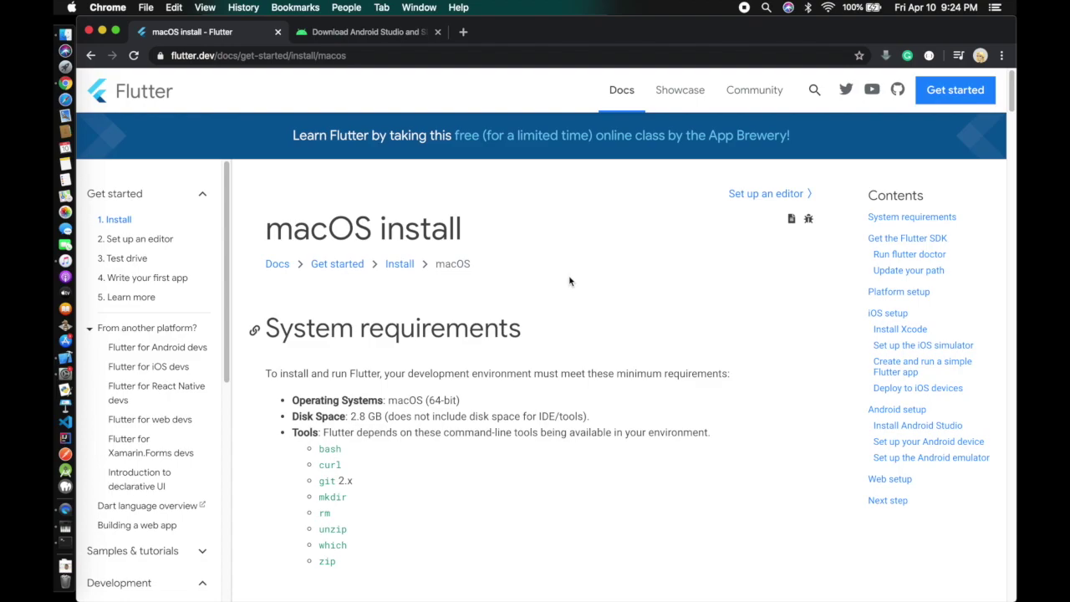
Search Google for visual studio code in a new tab, open the Visual Studio Code website and look over its homepage
{"action": "left_click", "coordinate": [77, 427]}
{"action": "left_click", "coordinate": [464, 32]}
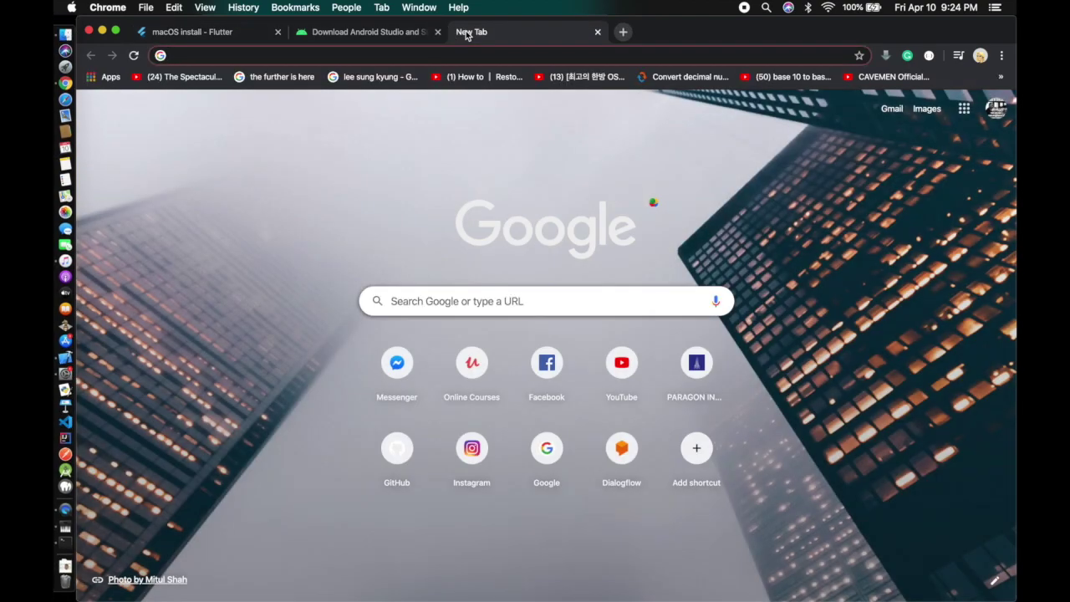
{"action": "type", "text": "vis"}
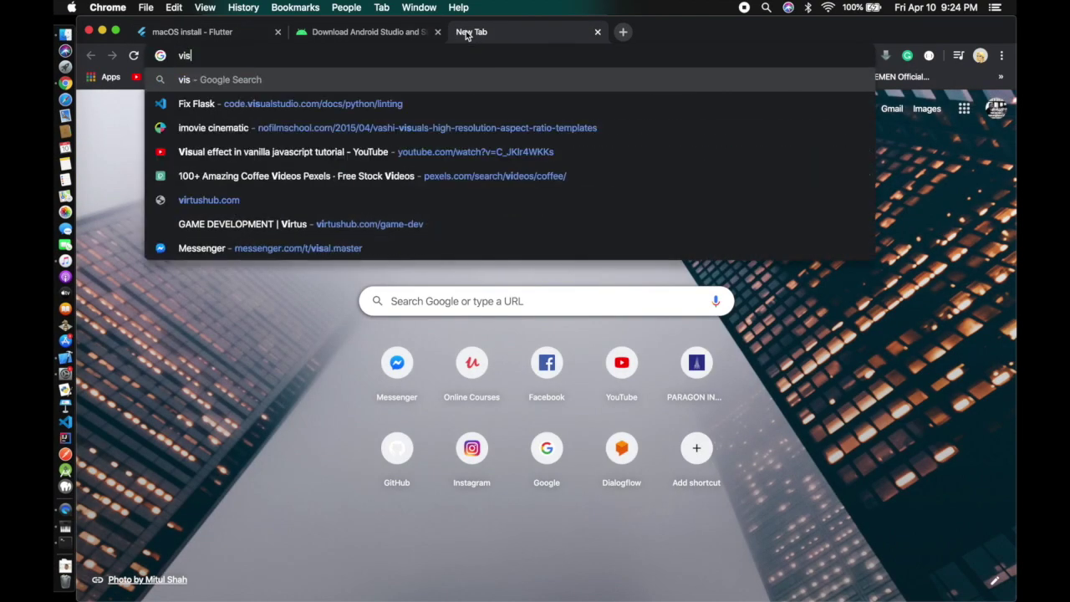
{"action": "key", "text": "Down"}
{"action": "key", "text": "Down"}
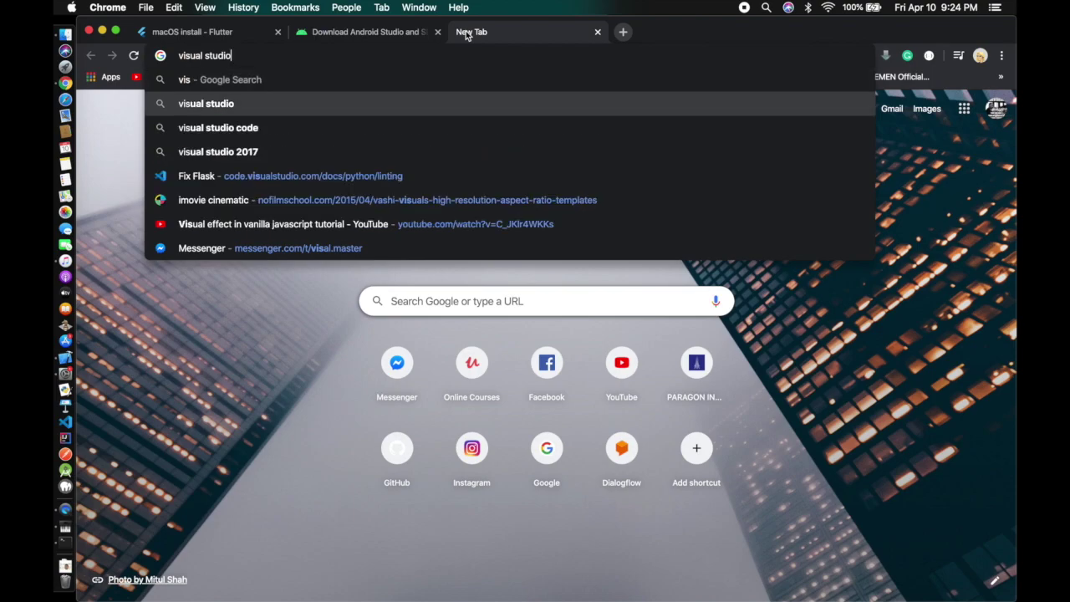
{"action": "key", "text": "Return"}
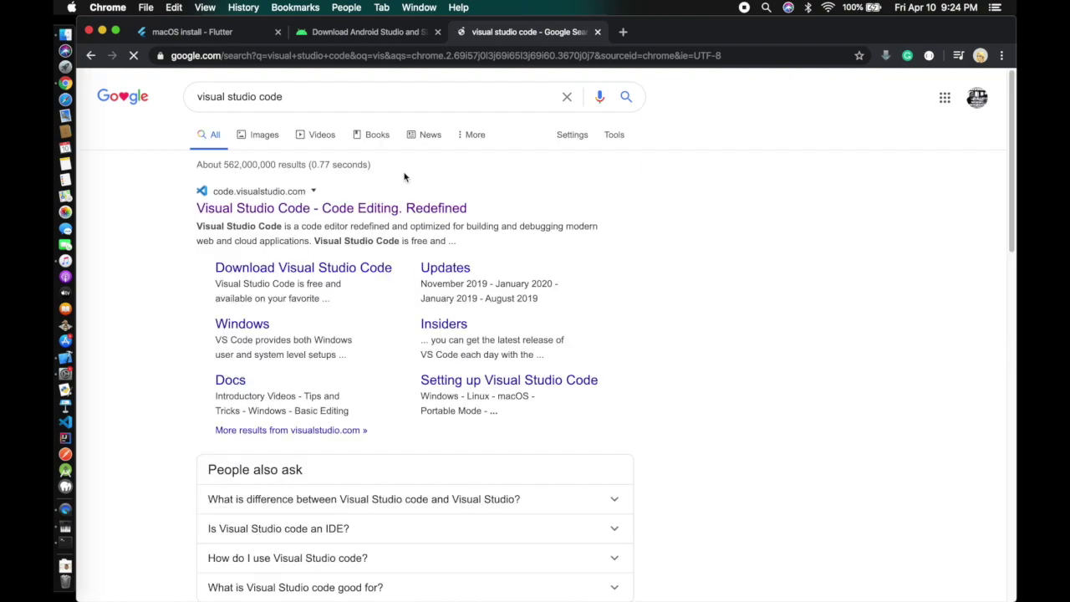
{"action": "left_click", "coordinate": [376, 214]}
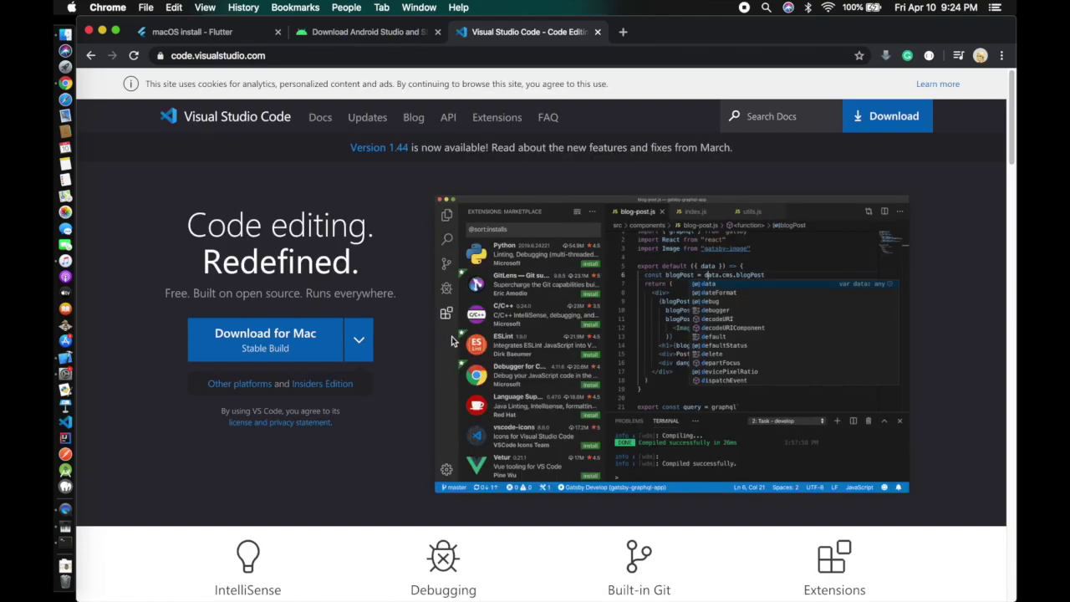
{"action": "scroll", "coordinate": [351, 338], "scroll_direction": "down", "scroll_amount": 1}
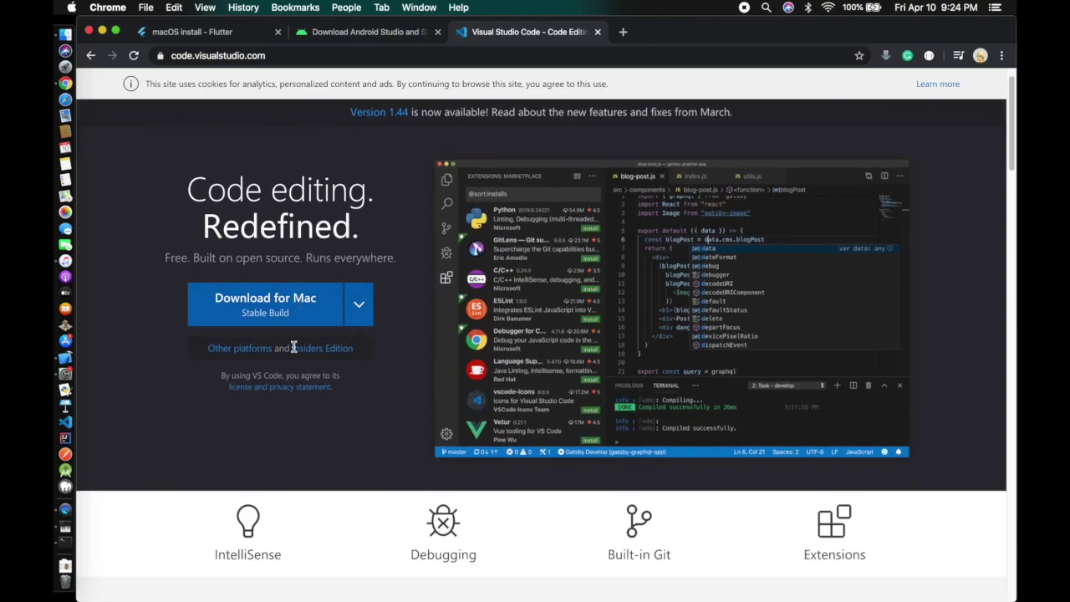
{"action": "scroll", "coordinate": [312, 349], "scroll_direction": "down", "scroll_amount": 10}
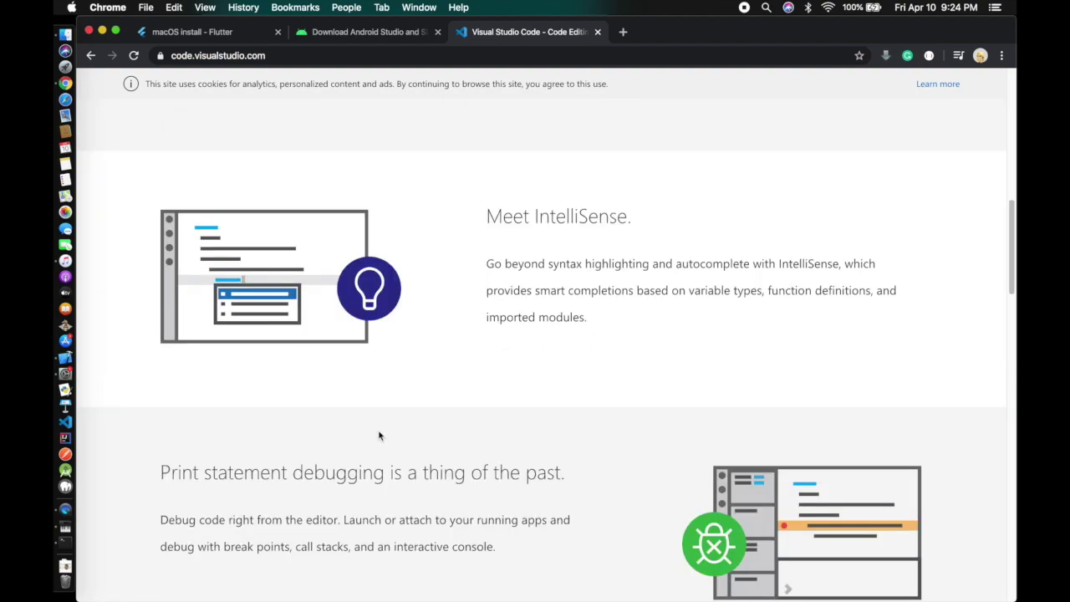
{"action": "scroll", "coordinate": [385, 443], "scroll_direction": "up", "scroll_amount": 10}
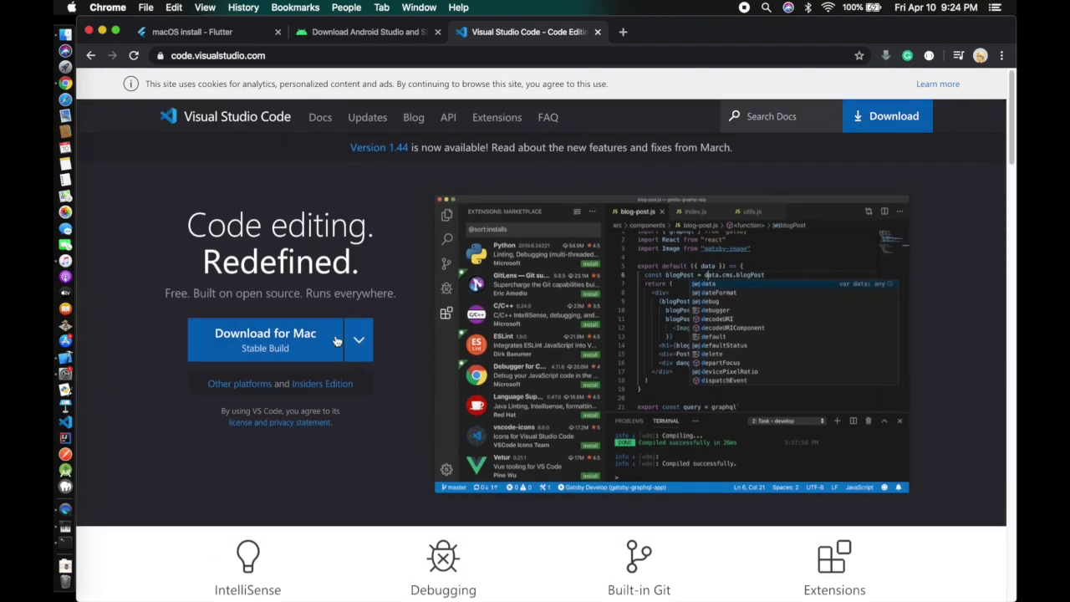
Switch to Visual Studio Code, close the bmi_calculator project window and open an empty window with the Welcome page
{"action": "left_click", "coordinate": [67, 425]}
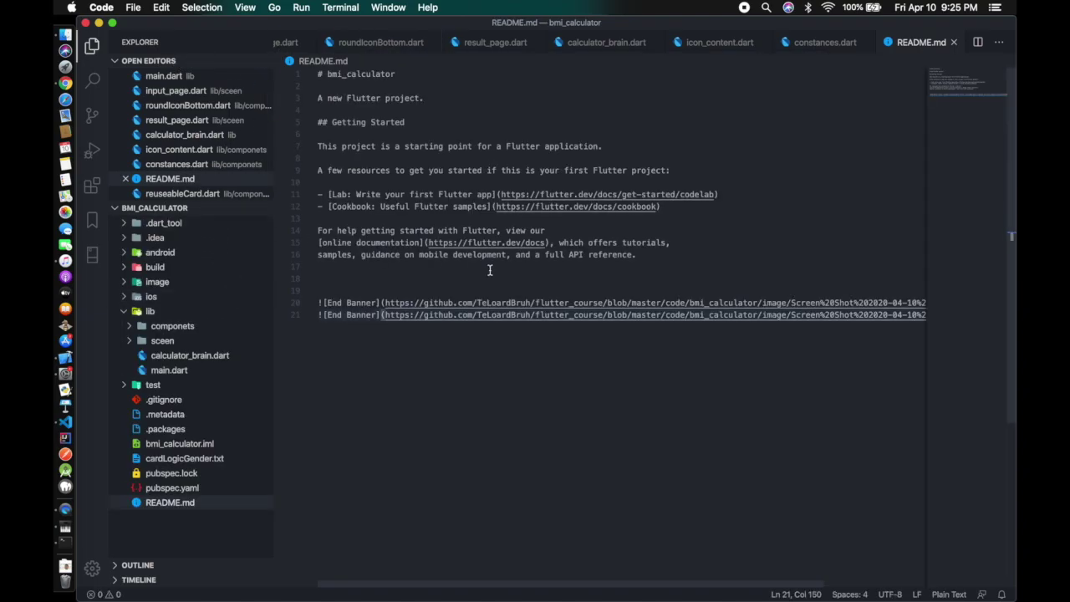
{"action": "left_click", "coordinate": [85, 22]}
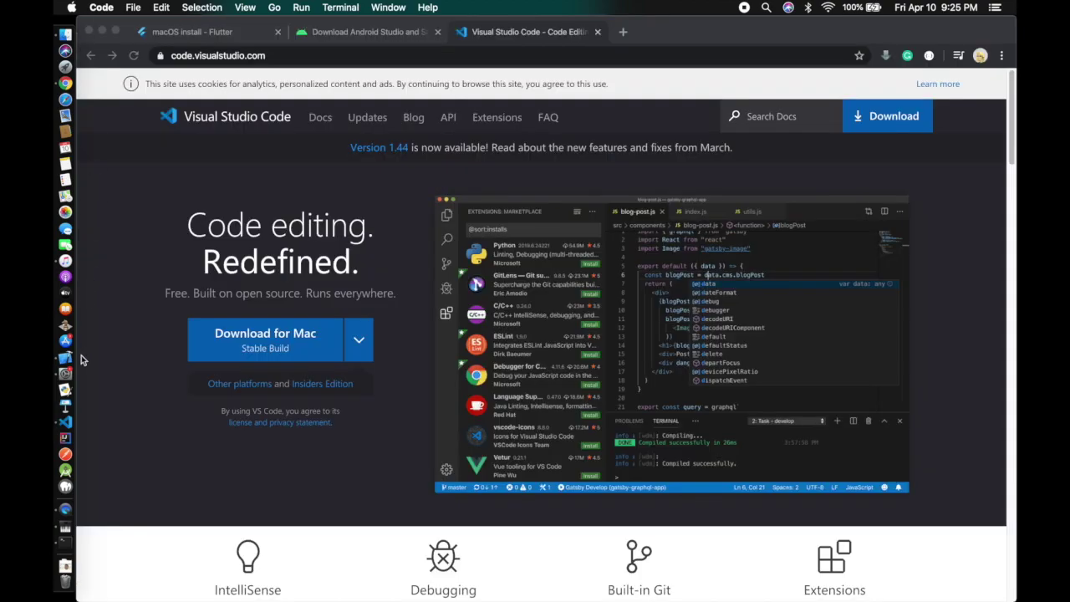
{"action": "left_click", "coordinate": [65, 421]}
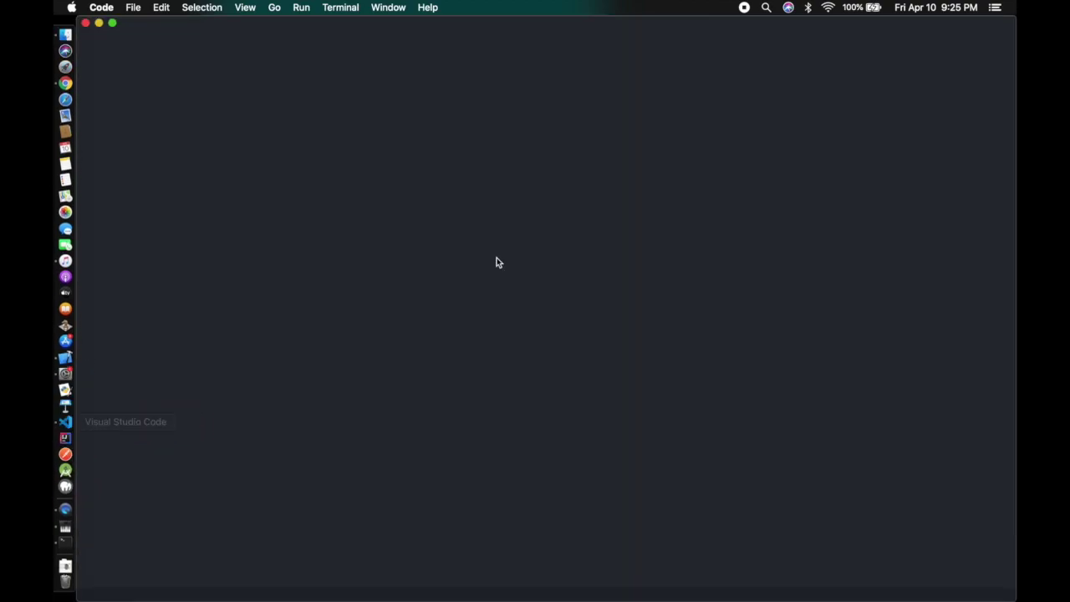
{"action": "right_click", "coordinate": [67, 422]}
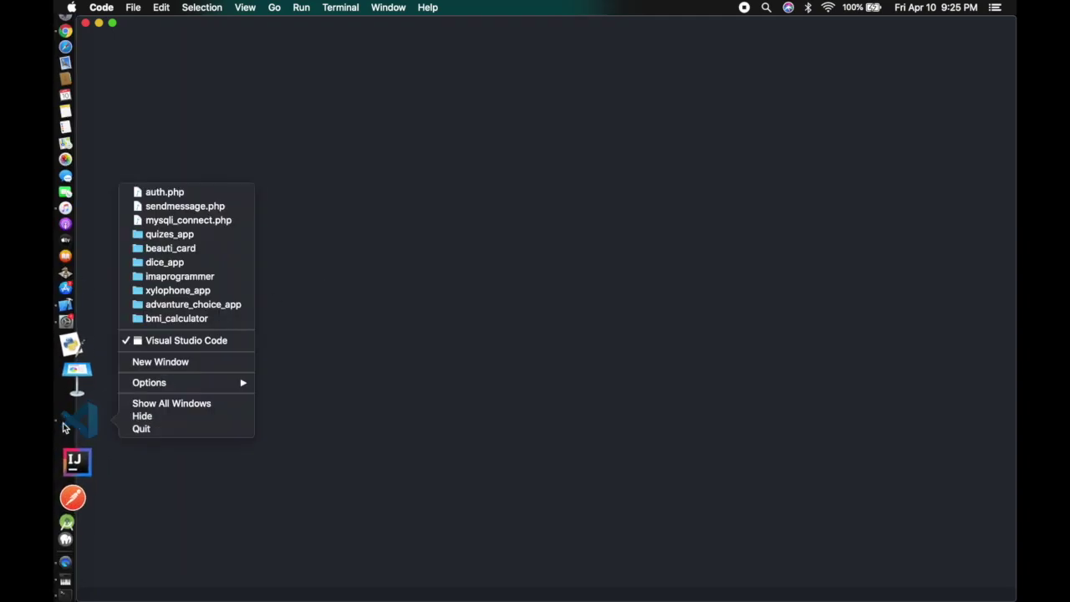
{"action": "left_click", "coordinate": [178, 363]}
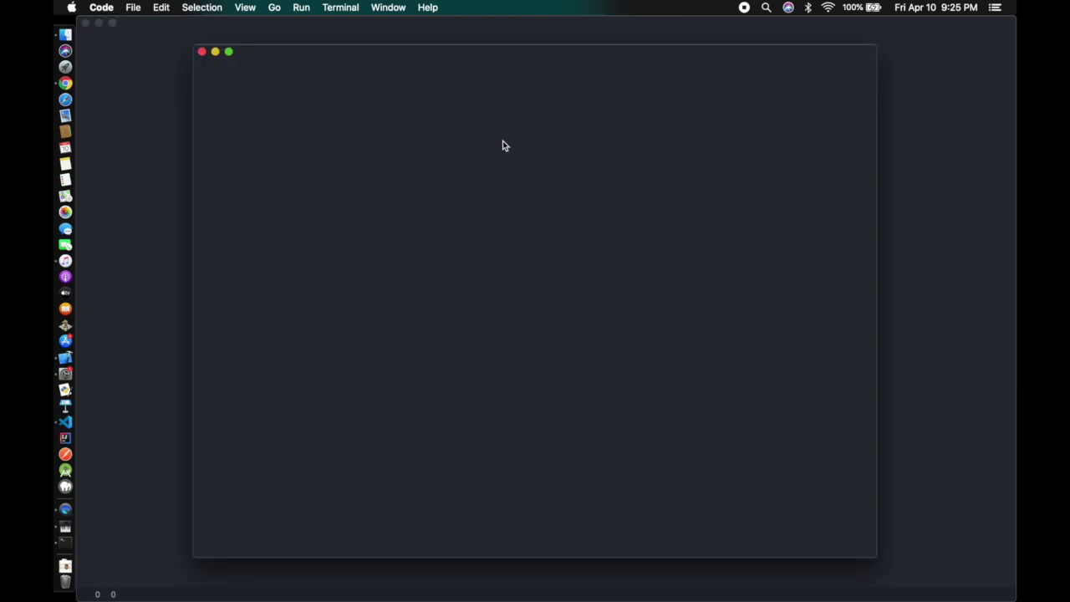
{"action": "left_click", "coordinate": [202, 52]}
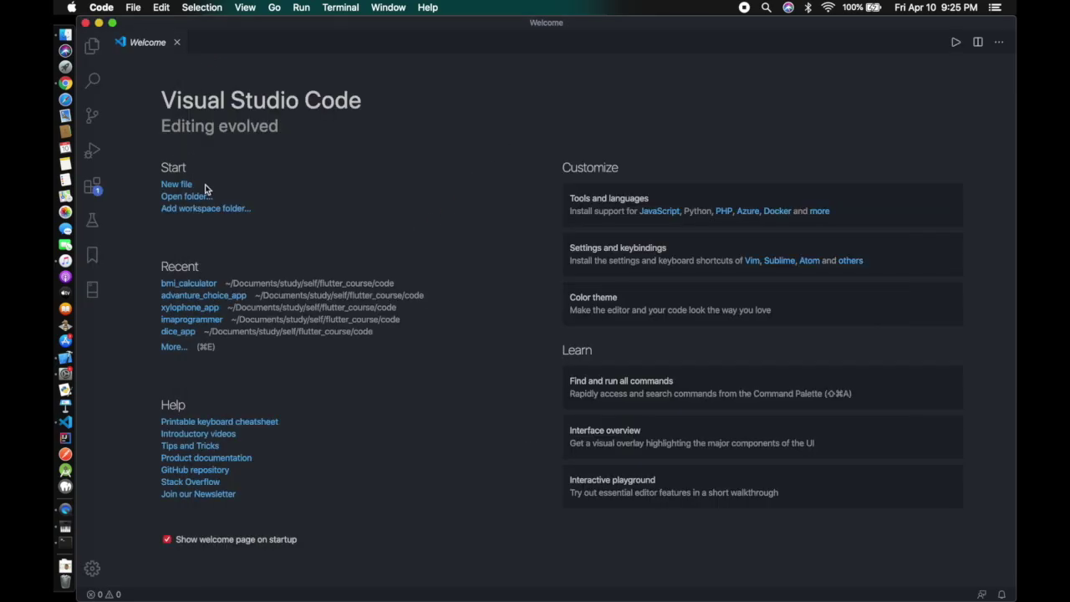
Look through the Explorer, Java test, Bookmarks and SQL Server views of Visual Studio Code
{"action": "left_click", "coordinate": [92, 46]}
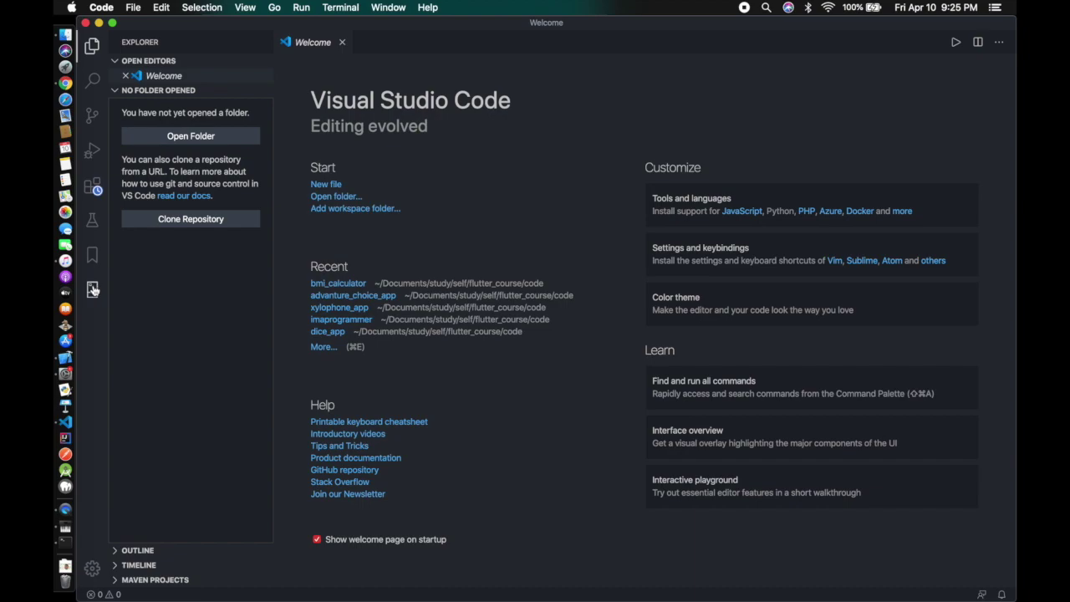
{"action": "left_click", "coordinate": [93, 220]}
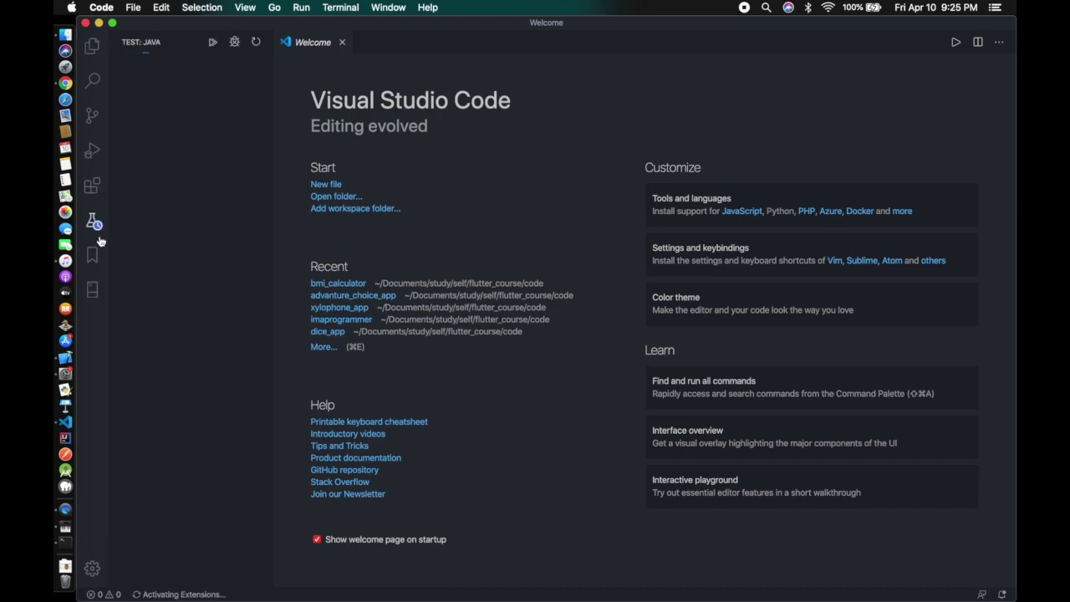
{"action": "left_click", "coordinate": [94, 256]}
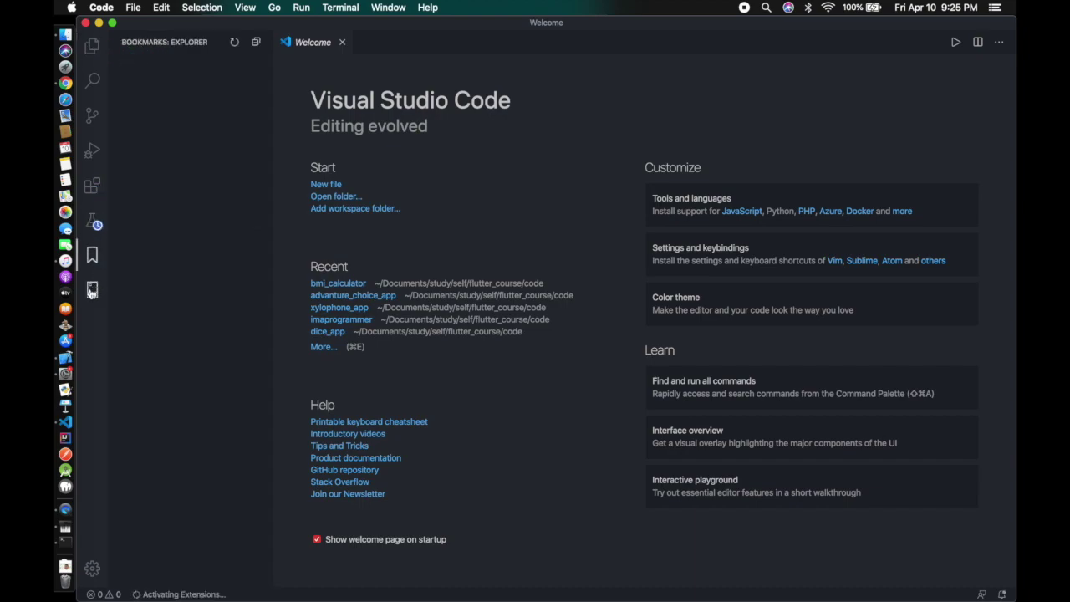
{"action": "left_click", "coordinate": [92, 290]}
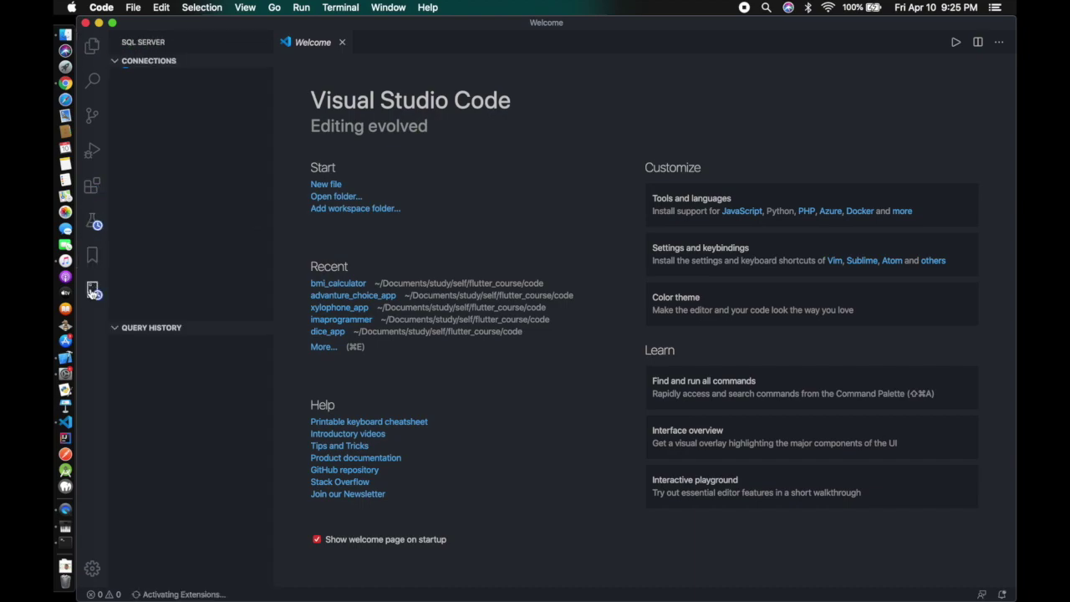
Search the Visual Studio Code extensions marketplace for flutter
{"action": "left_click", "coordinate": [93, 184]}
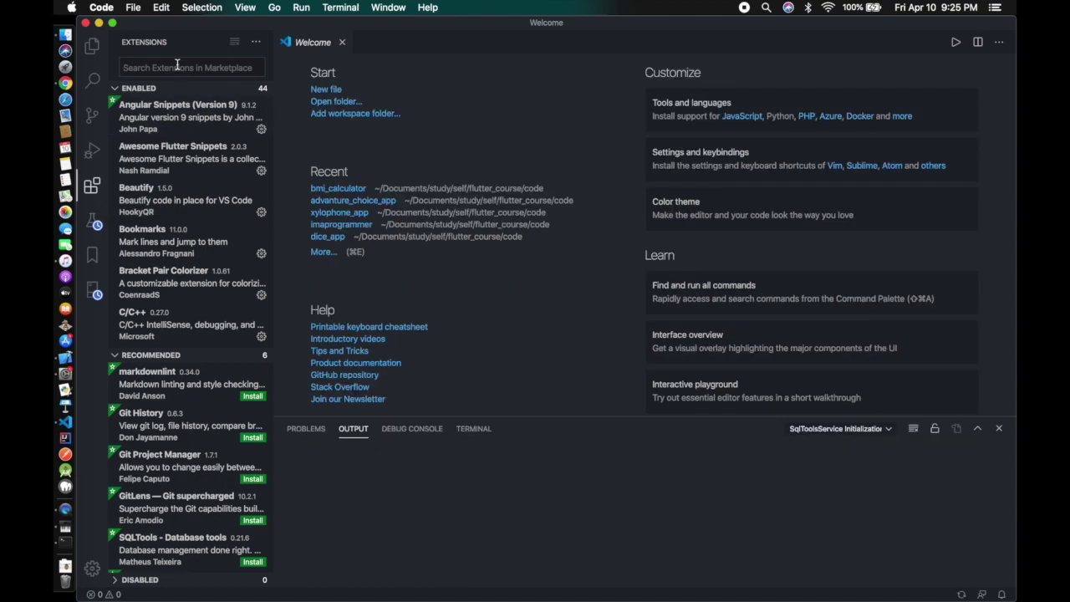
{"action": "type", "text": "sql"}
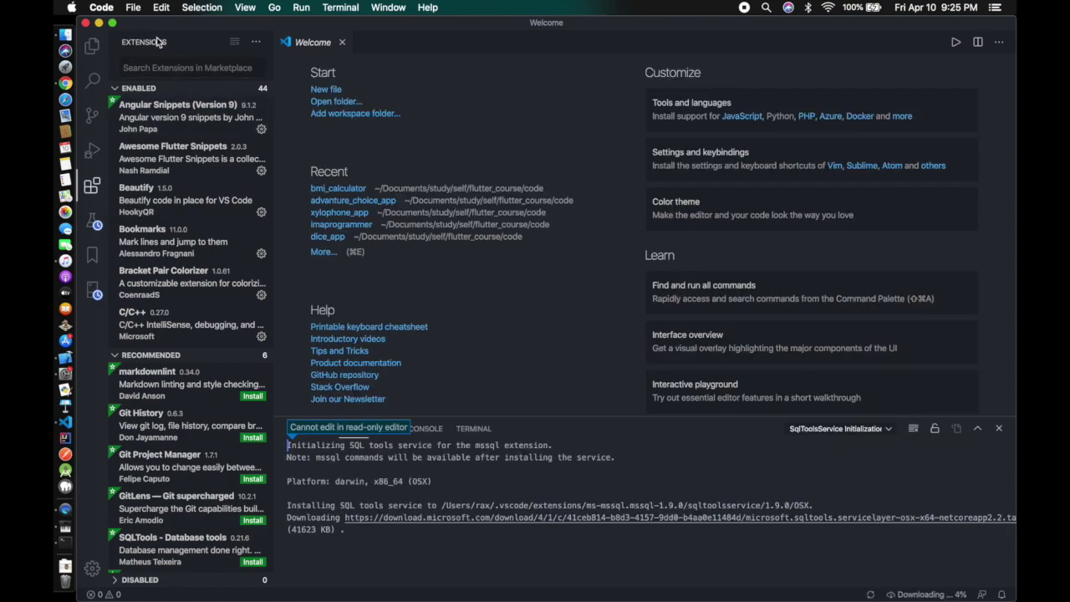
{"action": "left_click", "coordinate": [160, 69]}
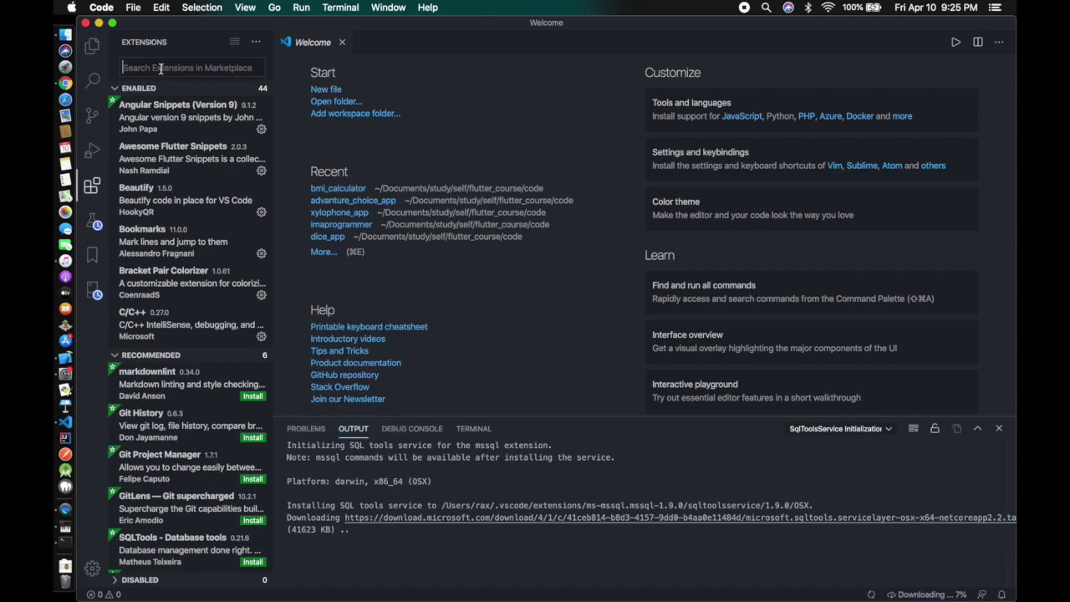
{"action": "type", "text": "flute"}
{"action": "key", "text": "BackSpace"}
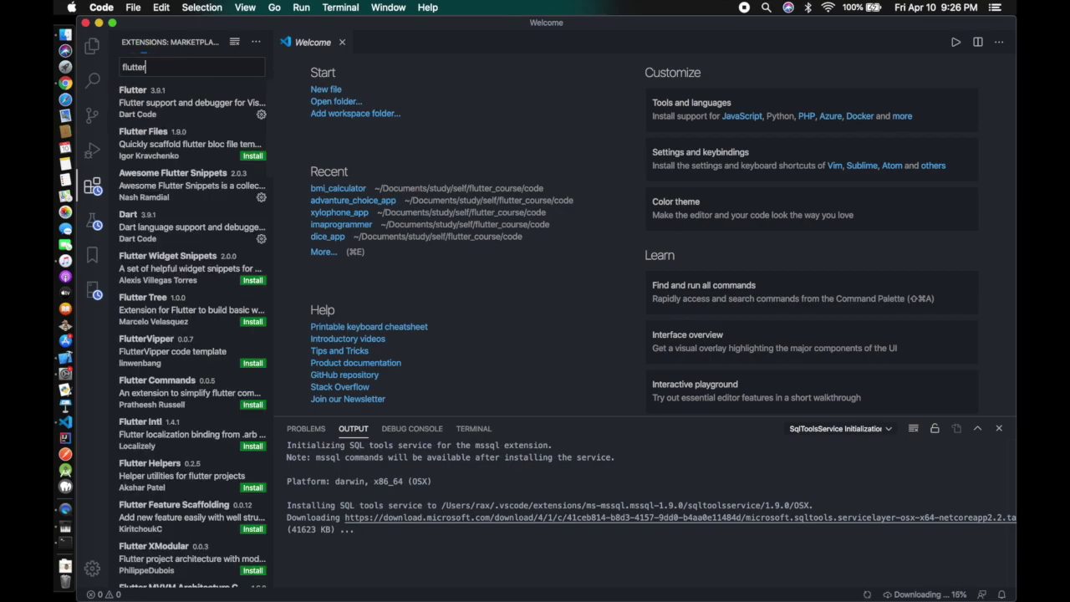
Open the details of the Flutter extension by Dart Code, show the integrated terminal and look through the extension description
{"action": "left_click", "coordinate": [166, 106]}
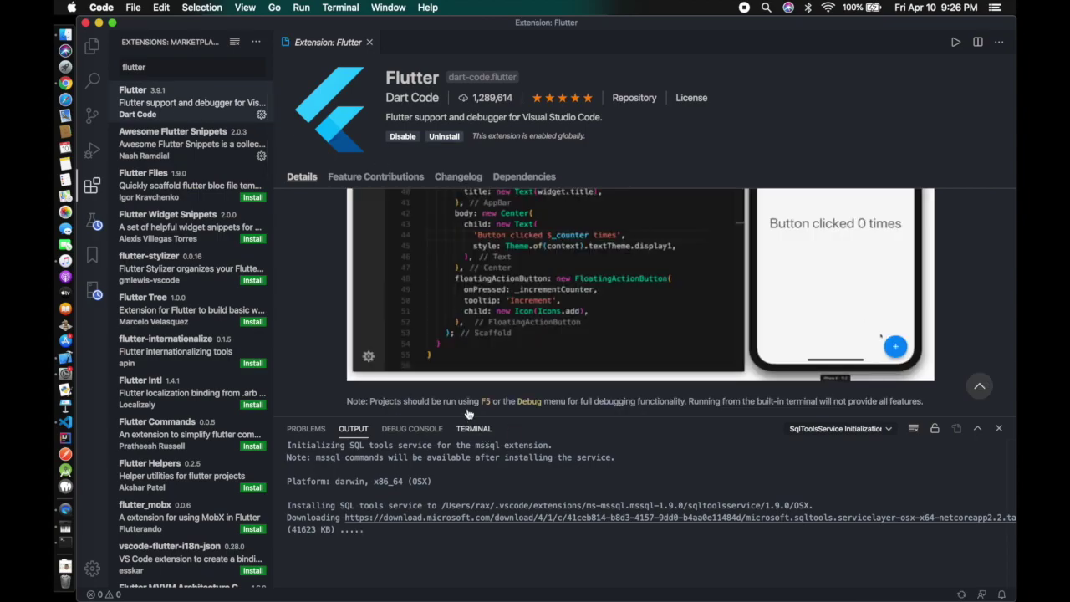
{"action": "key", "text": "ctrl+grave"}
{"action": "scroll", "coordinate": [530, 298], "scroll_direction": "down", "scroll_amount": 4}
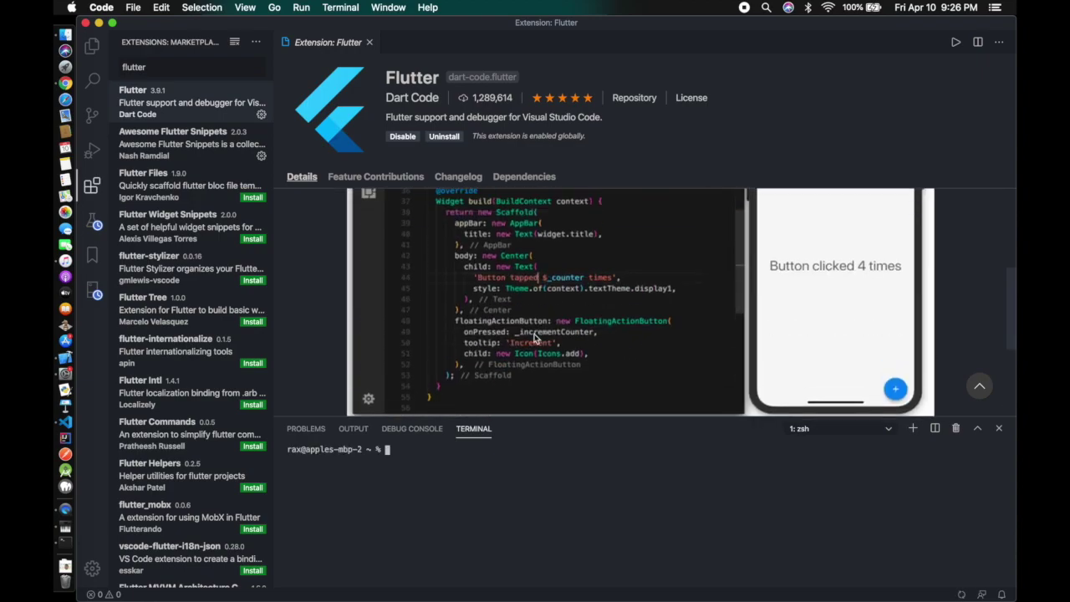
Search the extensions marketplace for dart, open the Dart extension by Dart Code and look through its details
{"action": "left_click", "coordinate": [190, 68]}
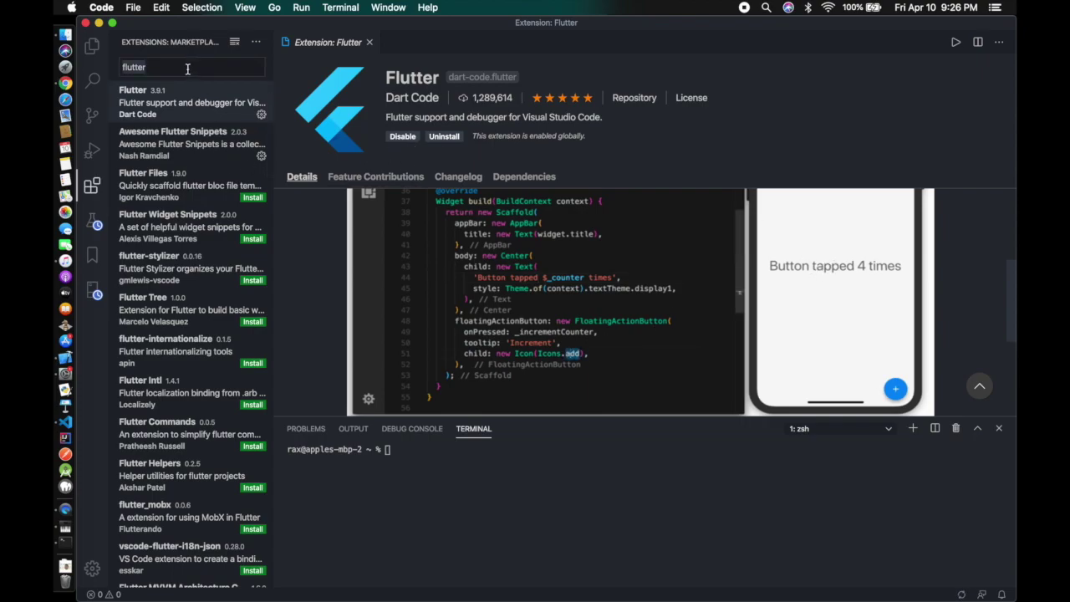
{"action": "key", "text": "super+a"}
{"action": "type", "text": "dar"}
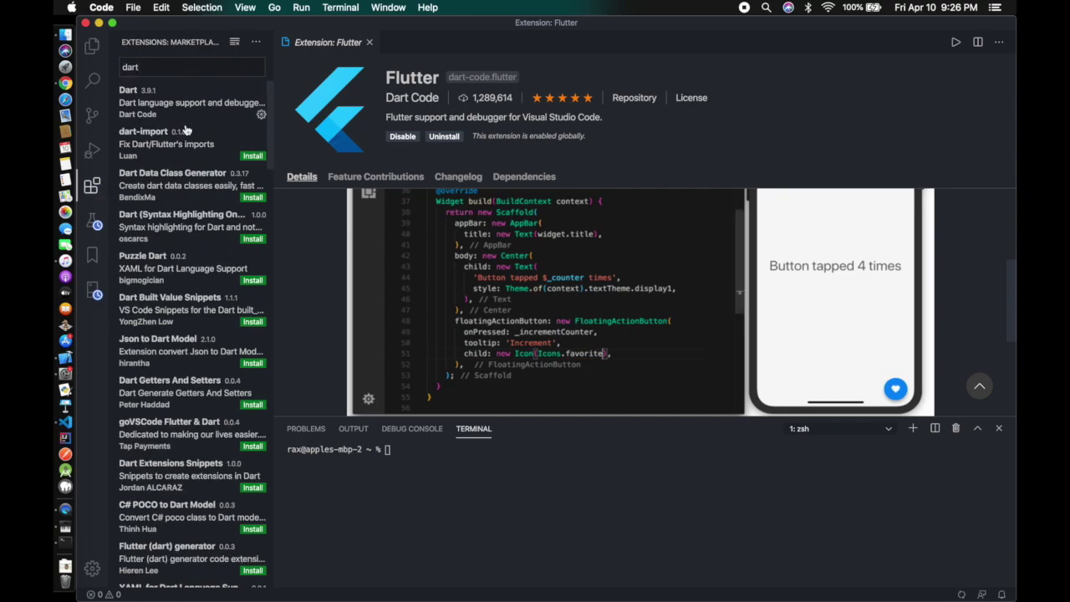
{"action": "left_click", "coordinate": [182, 121]}
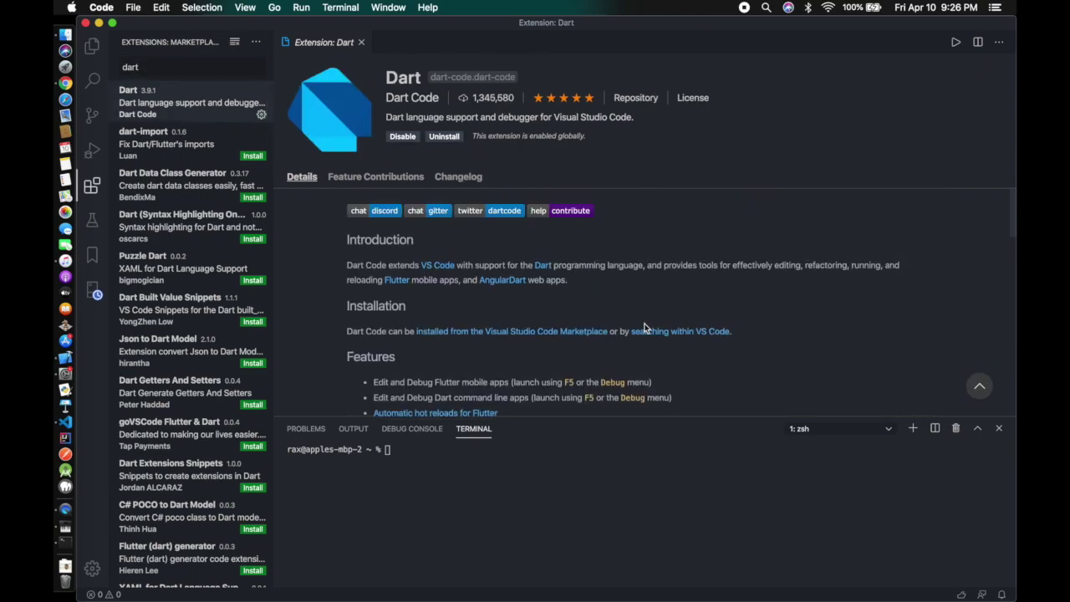
{"action": "scroll", "coordinate": [644, 328], "scroll_direction": "down", "scroll_amount": 10}
{"action": "scroll", "coordinate": [643, 327], "scroll_direction": "up", "scroll_amount": 15}
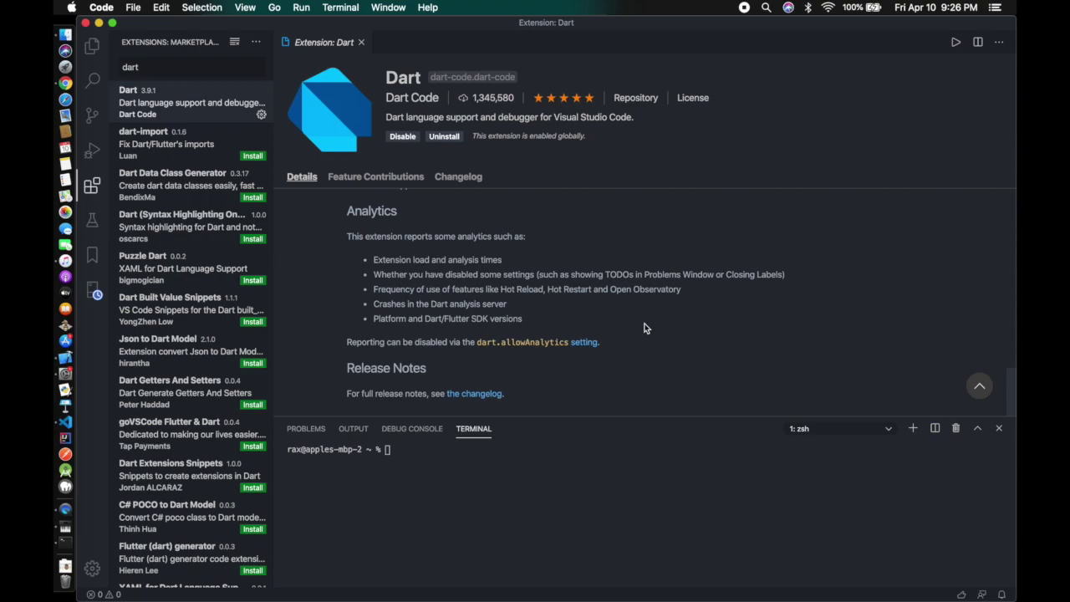
Close the Visual Studio Code window and the Visual Studio Code and Android Studio browser tabs, leaving the Flutter macOS install page open
{"action": "left_click", "coordinate": [89, 52]}
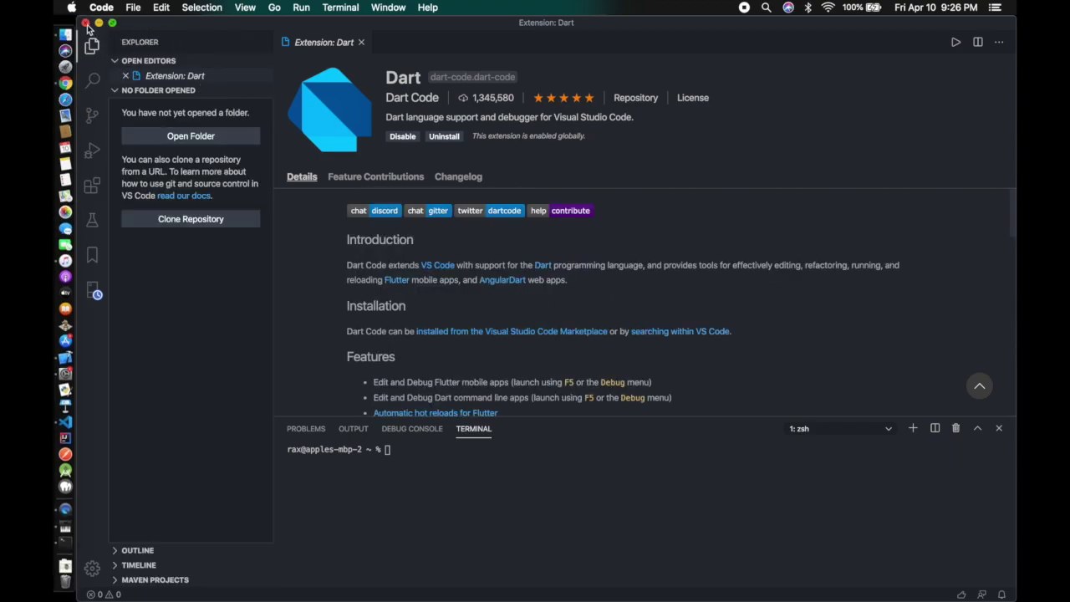
{"action": "left_click", "coordinate": [85, 22]}
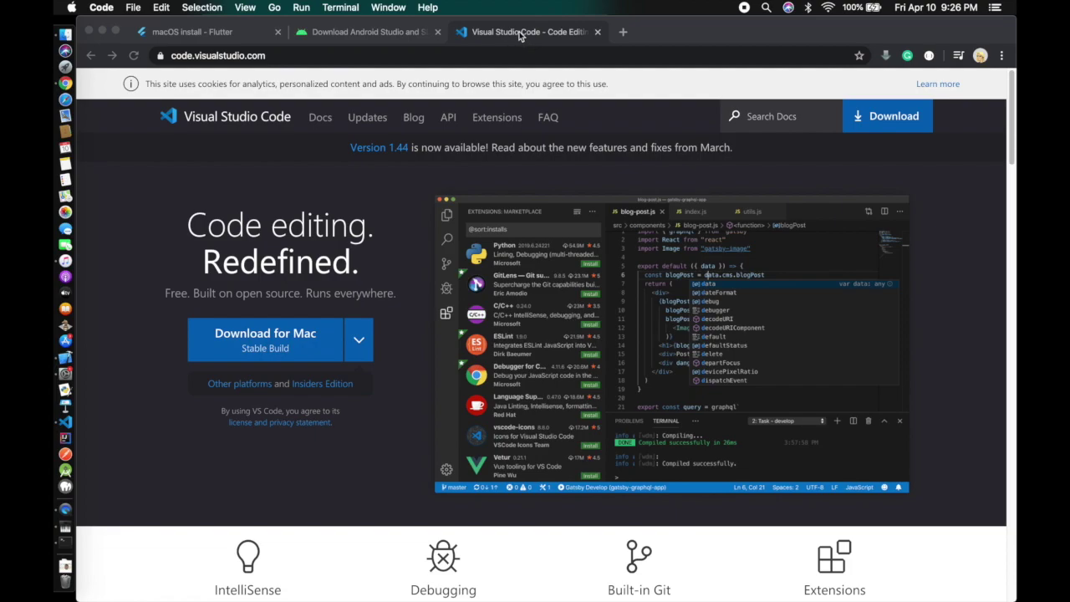
{"action": "scroll", "coordinate": [415, 275], "scroll_direction": "down", "scroll_amount": 10}
{"action": "scroll", "coordinate": [418, 243], "scroll_direction": "up", "scroll_amount": 10}
{"action": "key", "text": "super+w"}
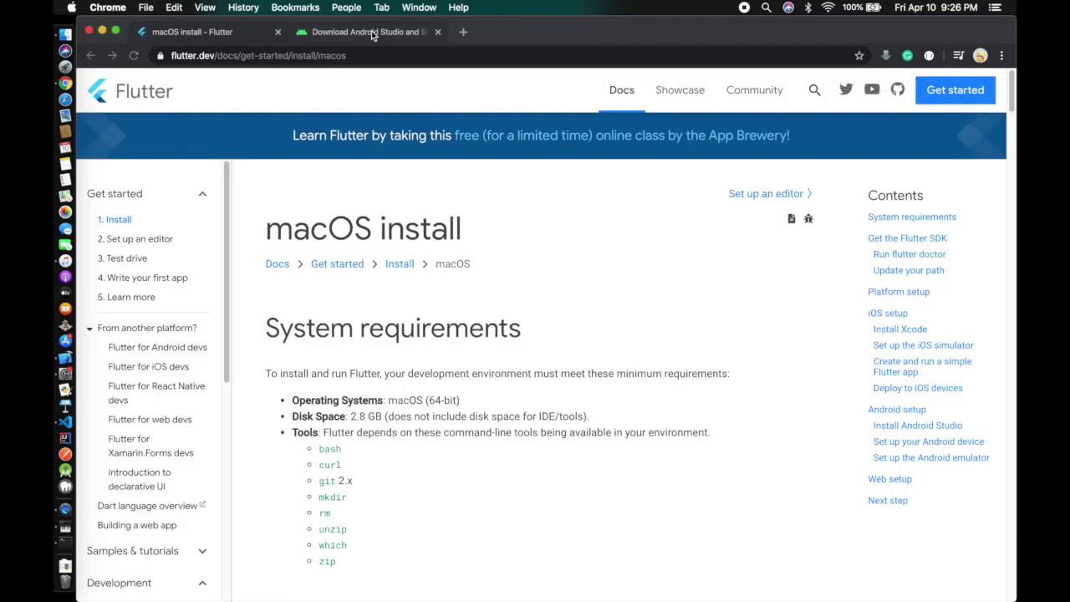
{"action": "left_click", "coordinate": [371, 30]}
{"action": "key", "text": "super+w"}
{"action": "scroll", "coordinate": [456, 357], "scroll_direction": "down", "scroll_amount": 20}
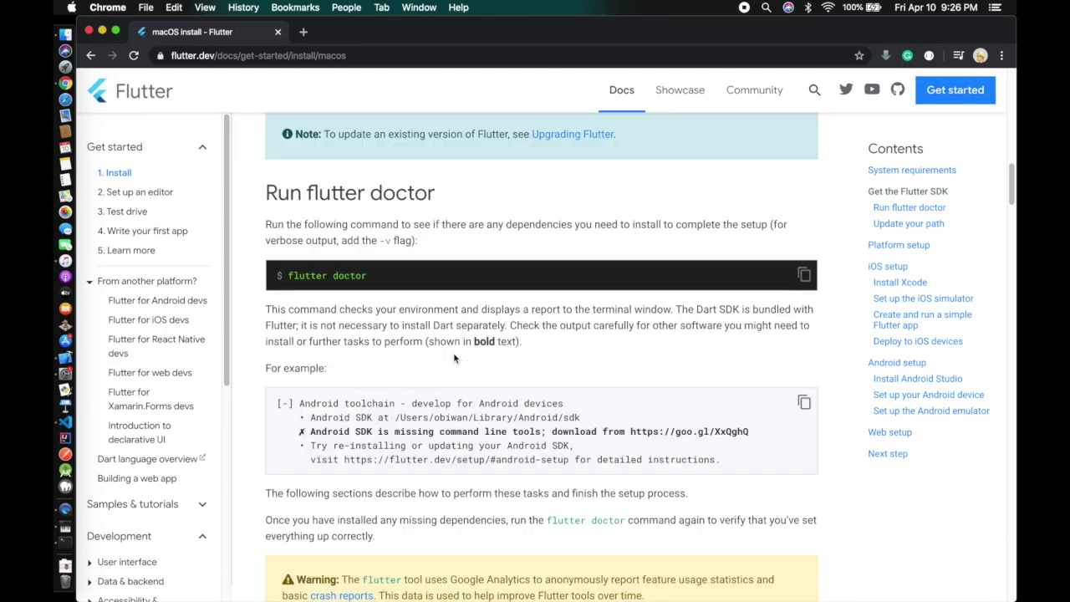
{"action": "scroll", "coordinate": [456, 358], "scroll_direction": "up", "scroll_amount": 20}
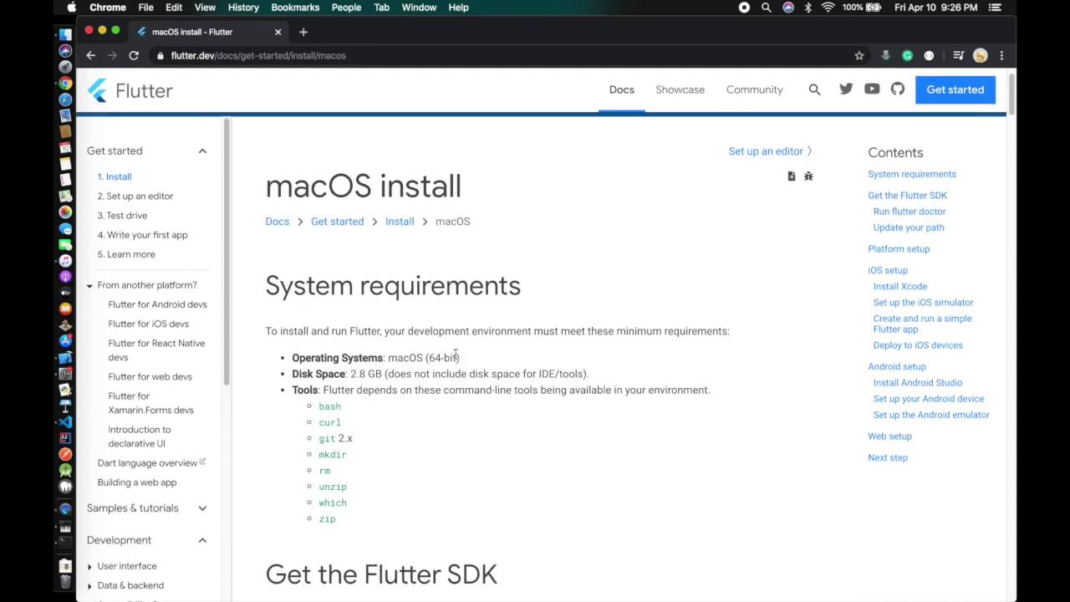
Switch to Terminal, create a Flutter project with flutter create my_first_app and review the output
{"action": "key", "text": "ctrl+Up"}
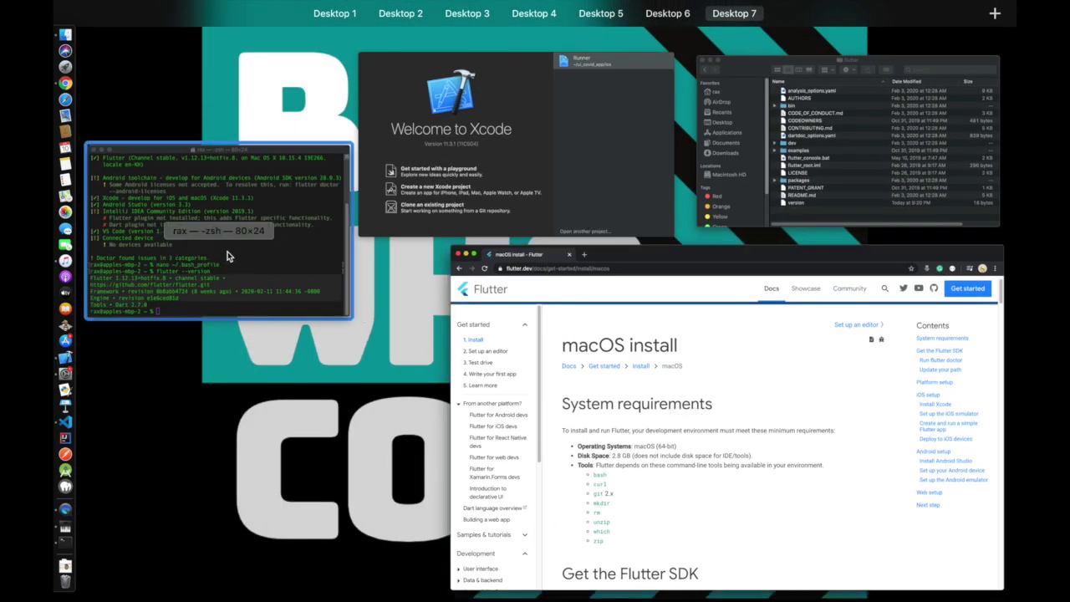
{"action": "left_click", "coordinate": [229, 258]}
{"action": "left_click", "coordinate": [227, 295]}
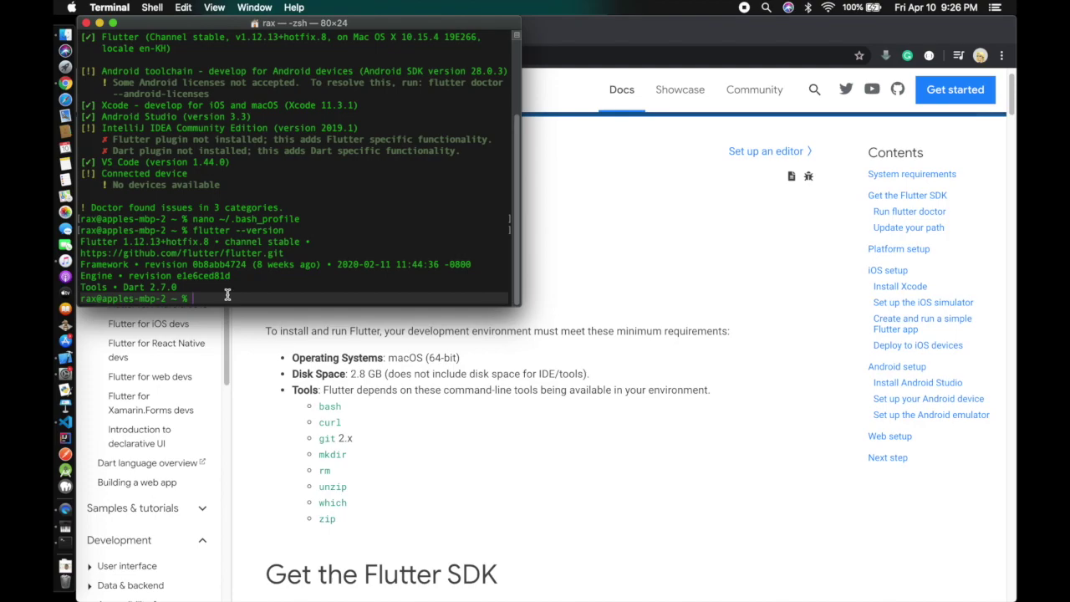
{"action": "type", "text": "cd"}
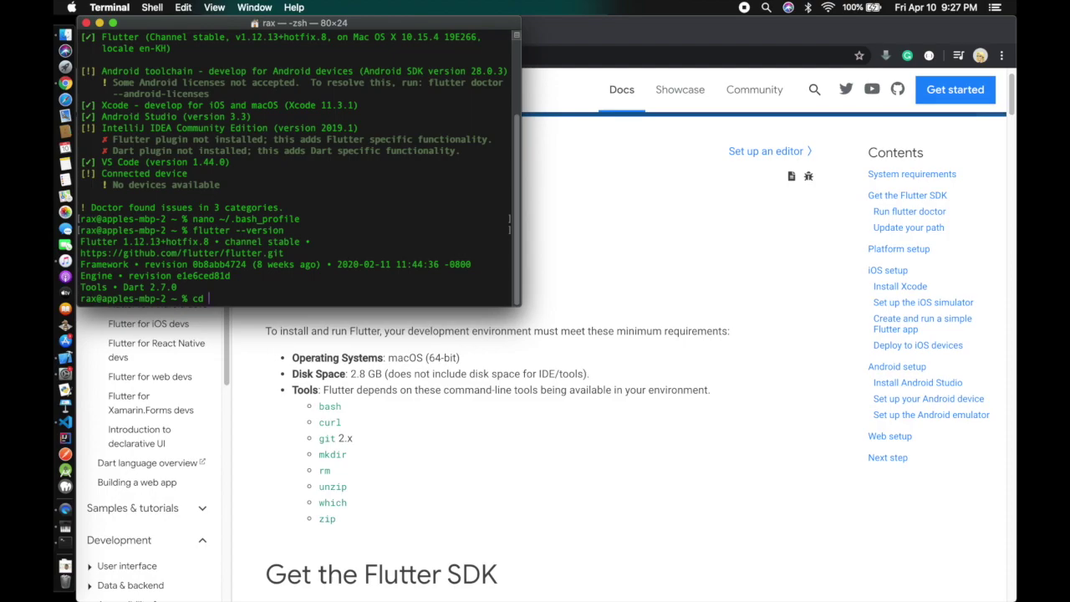
{"action": "key", "text": "BackSpace"}
{"action": "type", "text": "flutter create my_first"}
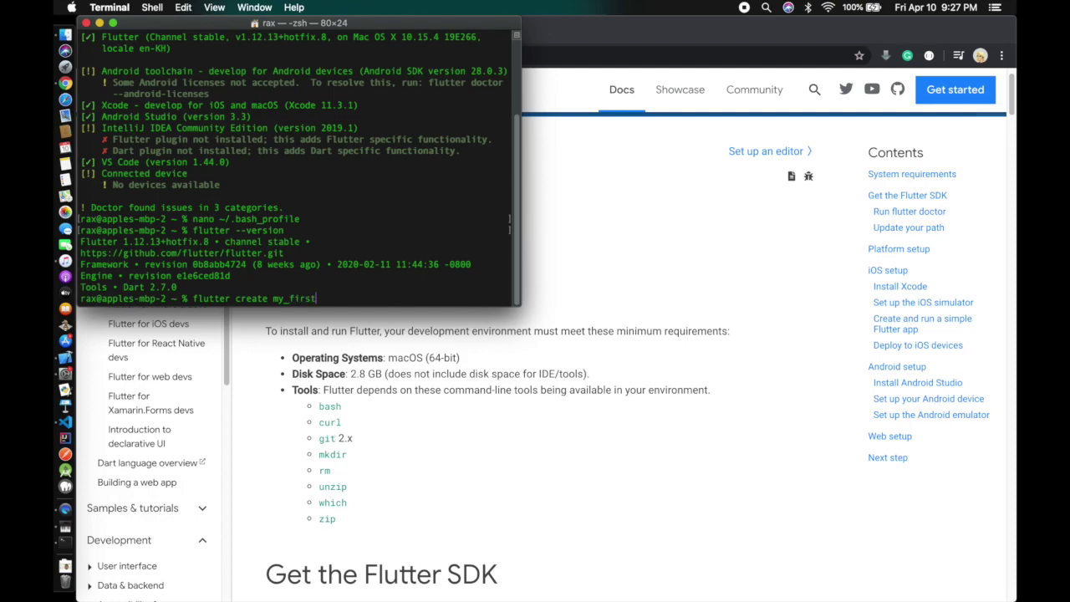
{"action": "type", "text": "_app"}
{"action": "key", "text": "Return"}
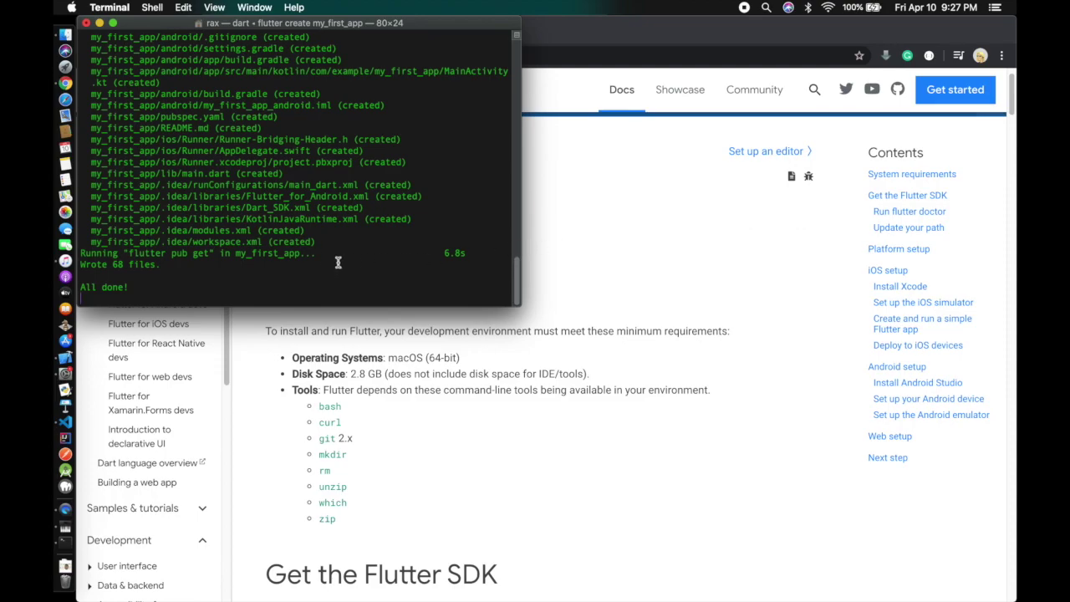
{"action": "scroll", "coordinate": [301, 277], "scroll_direction": "up", "scroll_amount": 5}
{"action": "scroll", "coordinate": [301, 277], "scroll_direction": "down", "scroll_amount": 5}
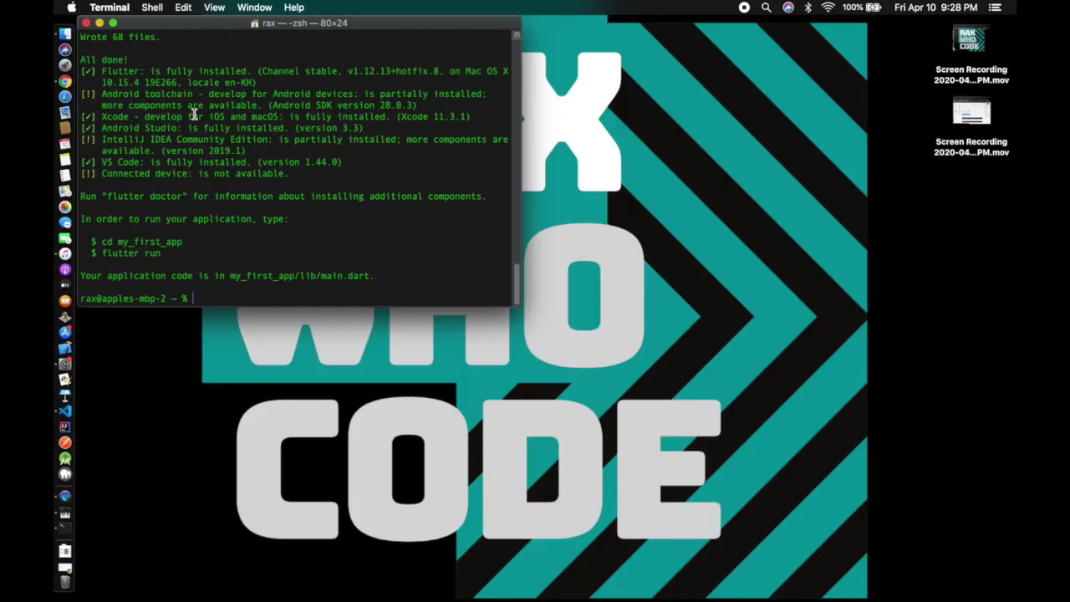
In Finder, open the my_first_app folder in the home folder, look over its contents and go back
{"action": "left_click", "coordinate": [57, 40]}
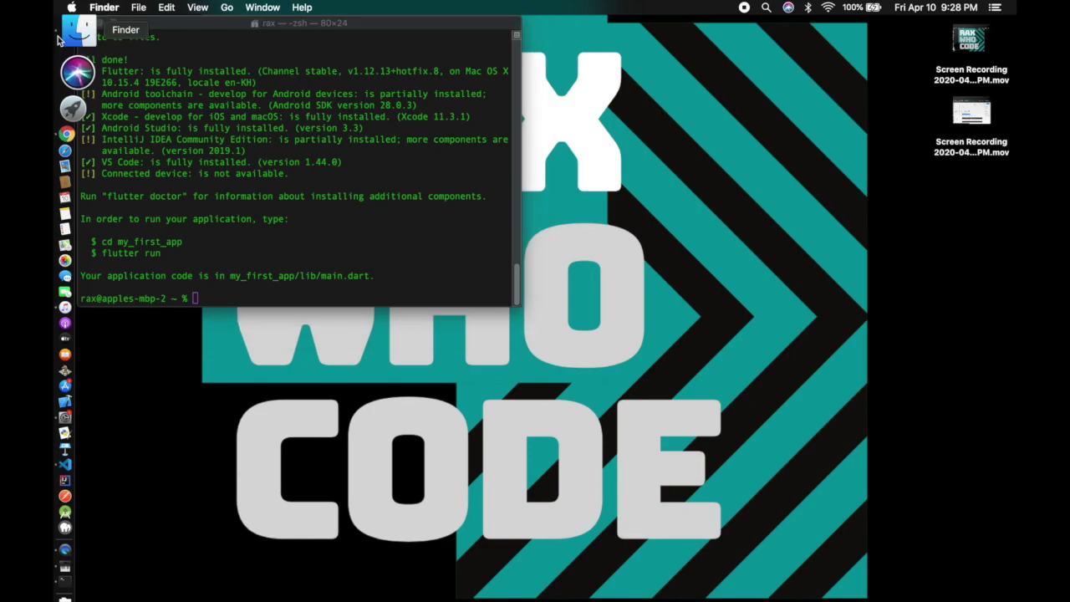
{"action": "left_click", "coordinate": [197, 288]}
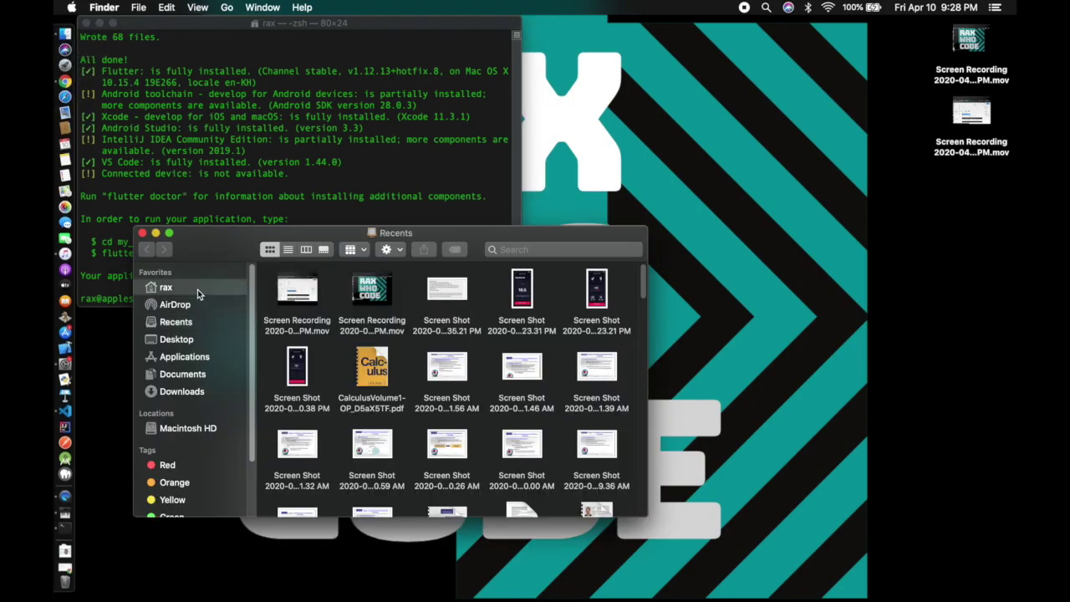
{"action": "scroll", "coordinate": [448, 386], "scroll_direction": "down", "scroll_amount": 5}
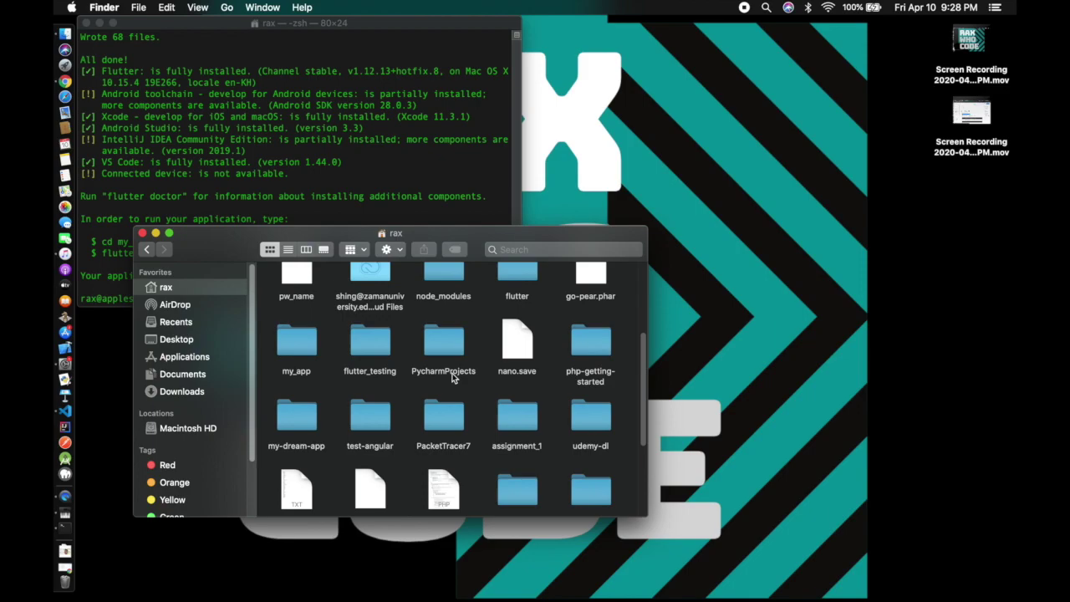
{"action": "scroll", "coordinate": [447, 386], "scroll_direction": "down", "scroll_amount": 3}
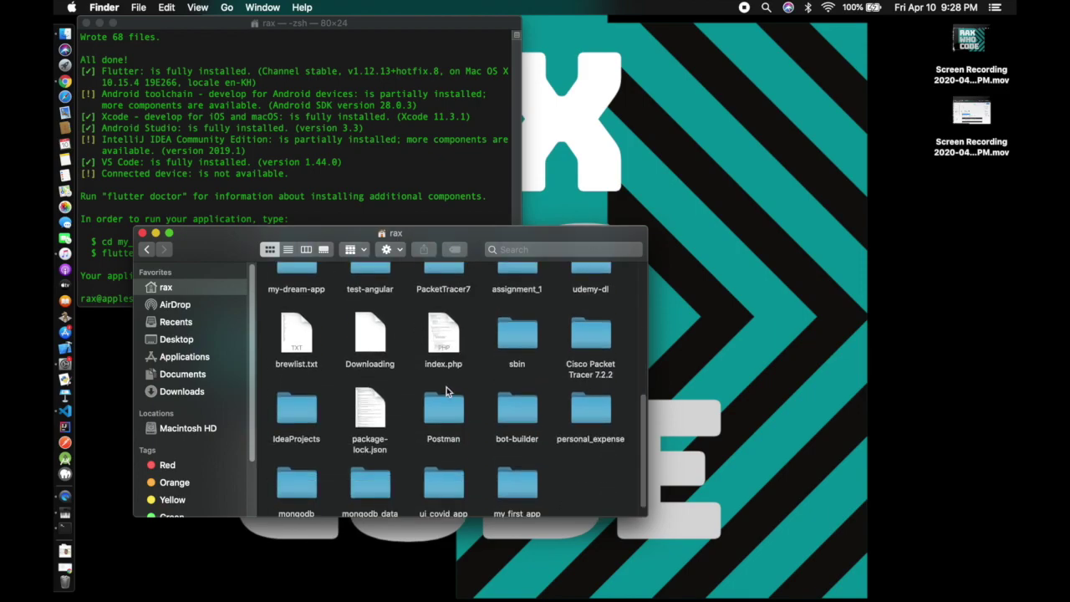
{"action": "left_click", "coordinate": [523, 464]}
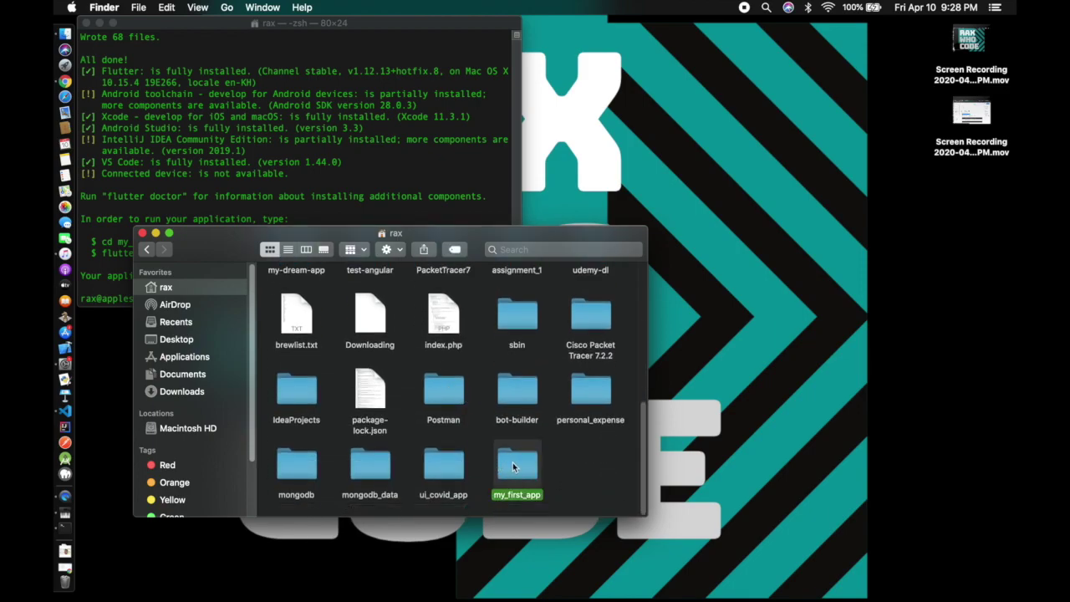
{"action": "double_click", "coordinate": [517, 464]}
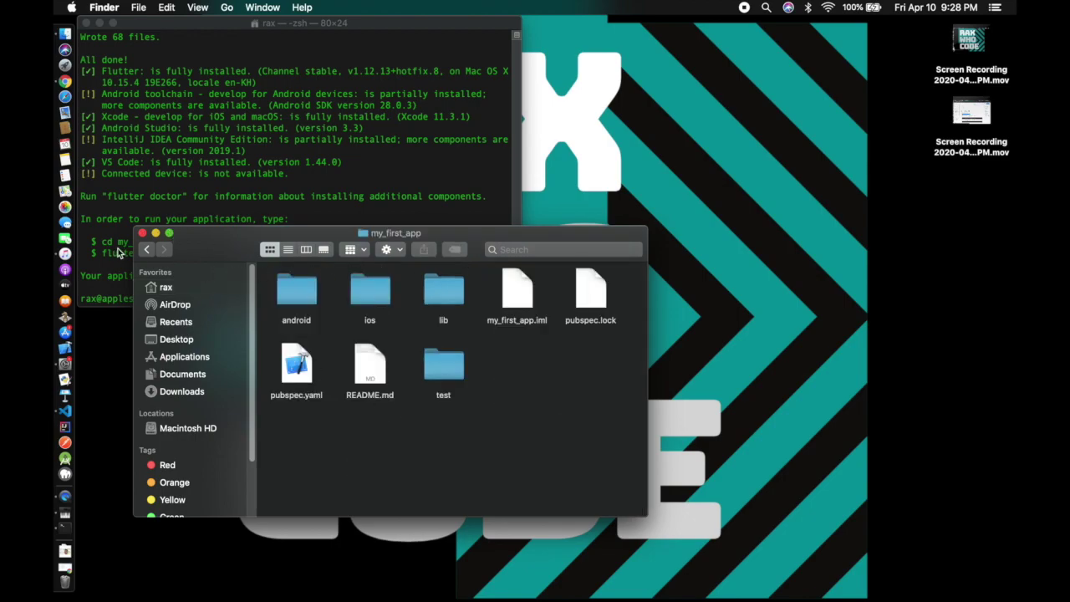
{"action": "left_click", "coordinate": [145, 251]}
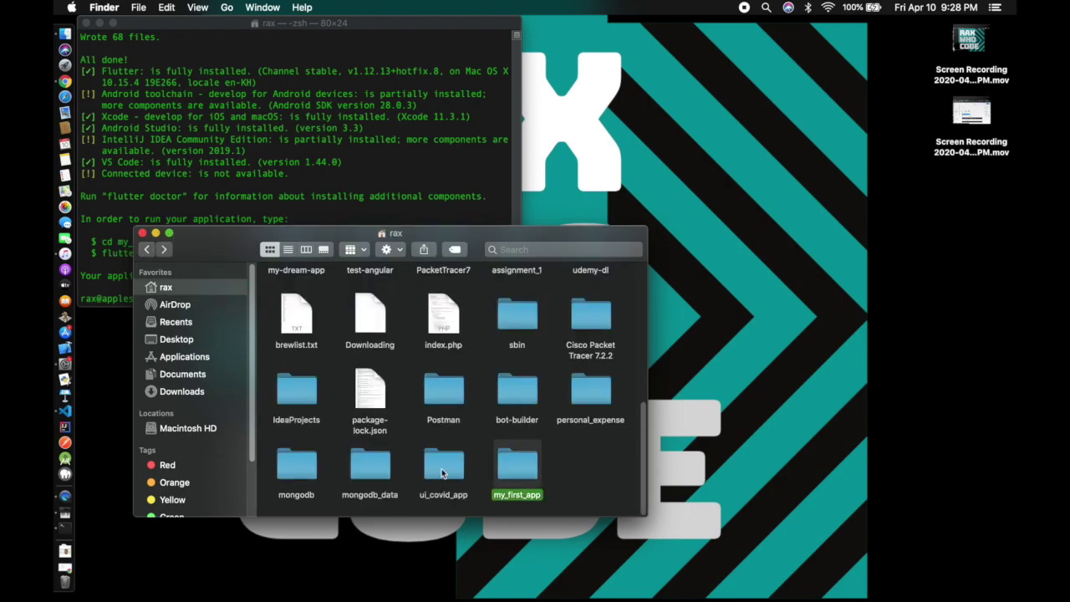
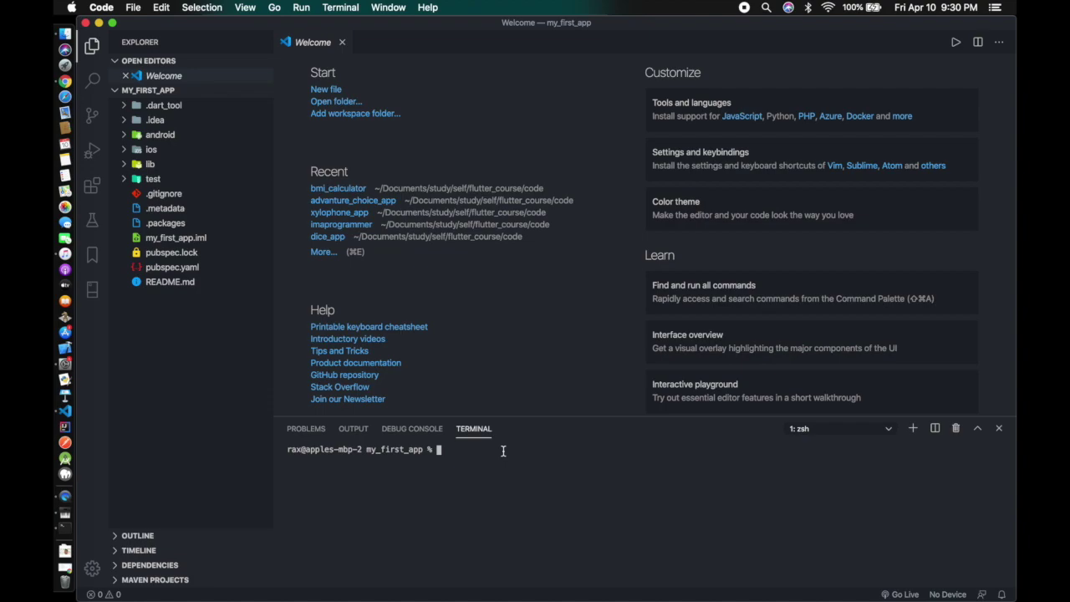
Run source ~/.bash_profile in the Visual Studio Code terminal of the my_first_app project and expand the lib folder
{"action": "type", "text": "~/.bash_profile"}
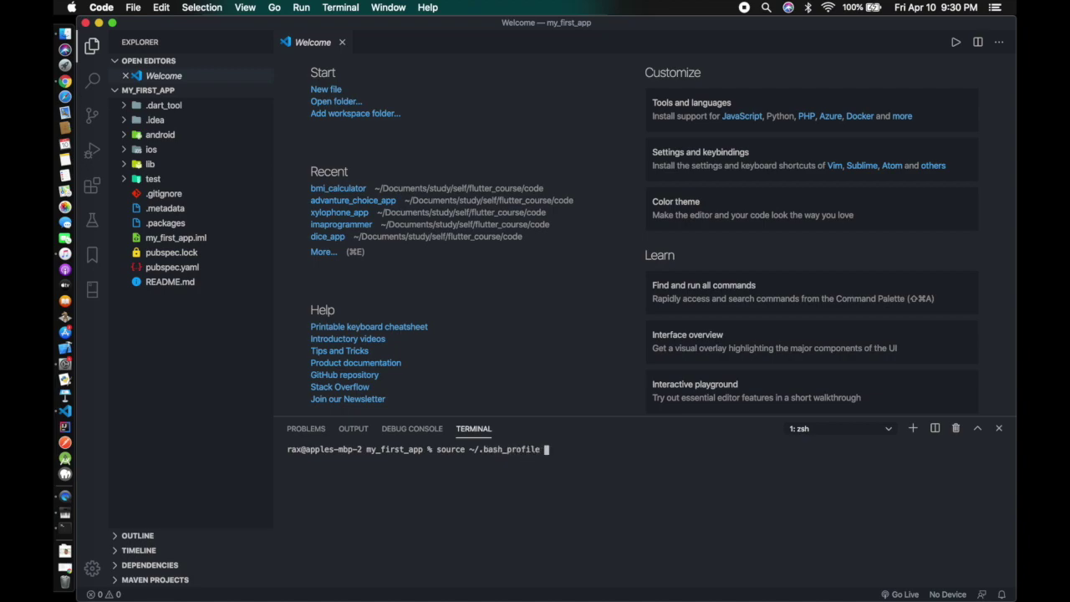
{"action": "key", "text": "Return"}
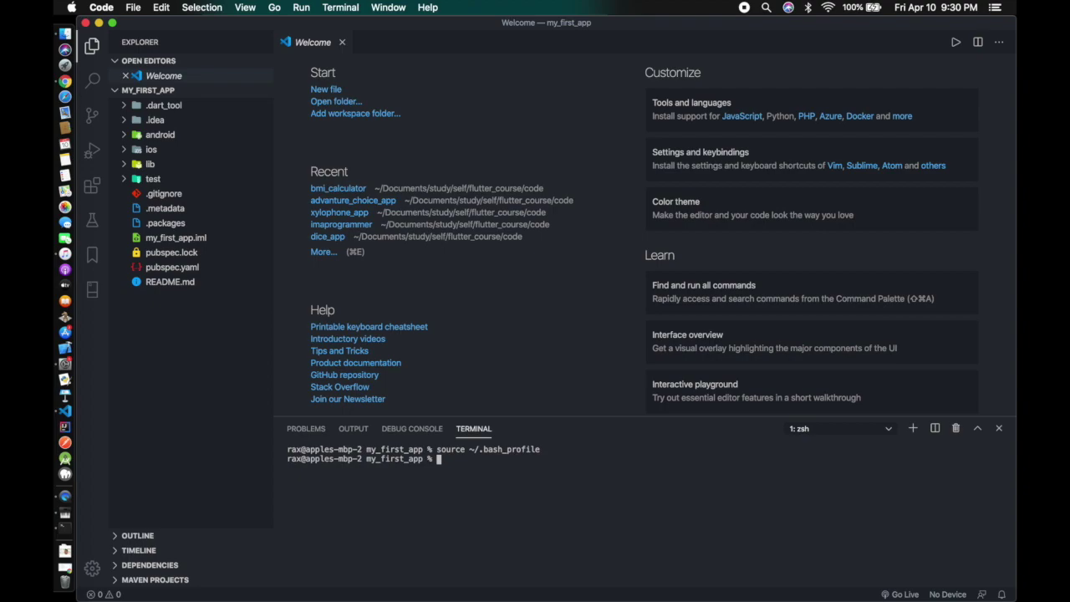
{"action": "left_click", "coordinate": [134, 167]}
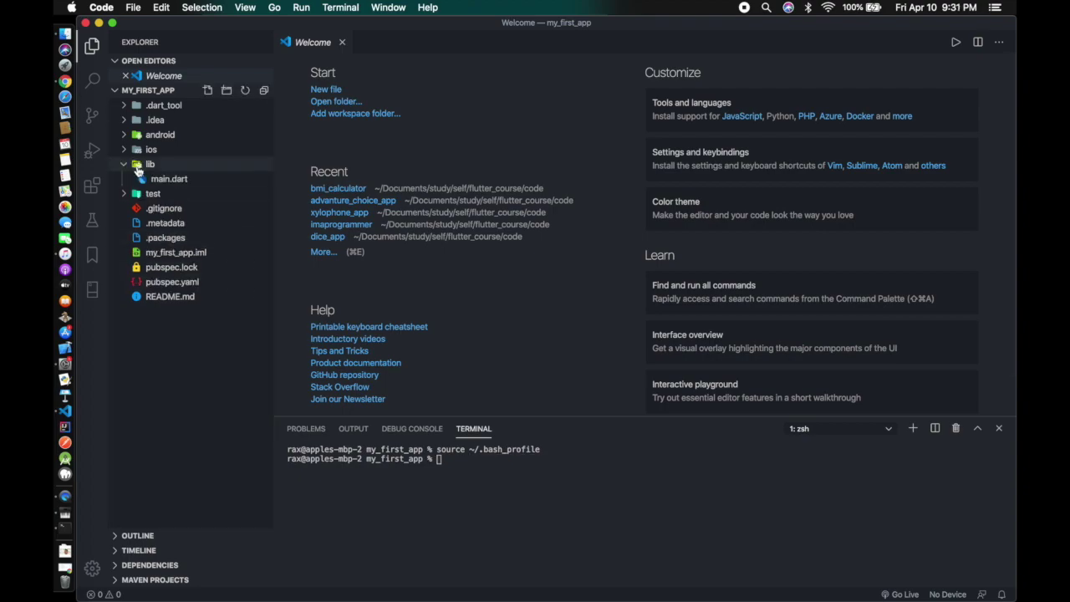
{"action": "left_click", "coordinate": [743, 554]}
{"action": "left_click", "coordinate": [947, 594]}
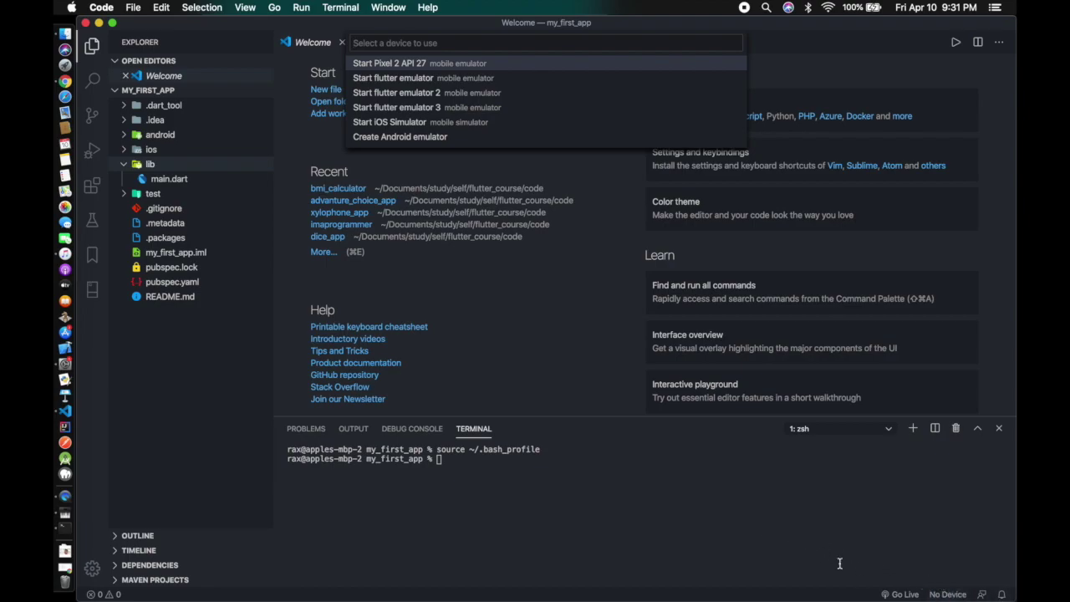
{"action": "left_click_drag", "start_coordinate": [677, 476], "coordinate": [407, 468]}
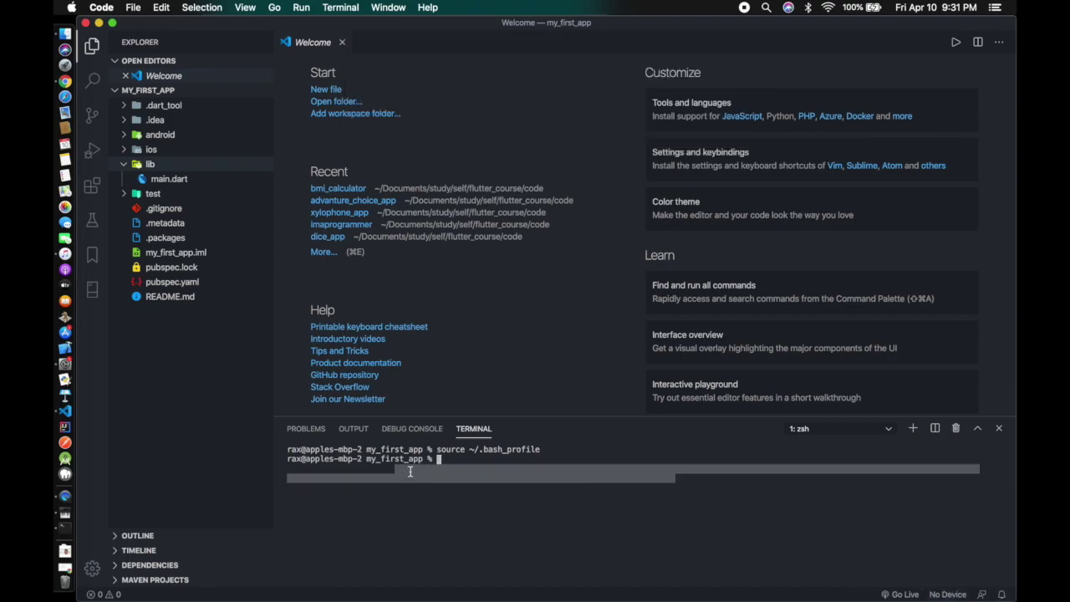
Choose Start iOS Simulator as the device for the my_first_app project and return to the terminal
{"action": "left_click", "coordinate": [950, 595]}
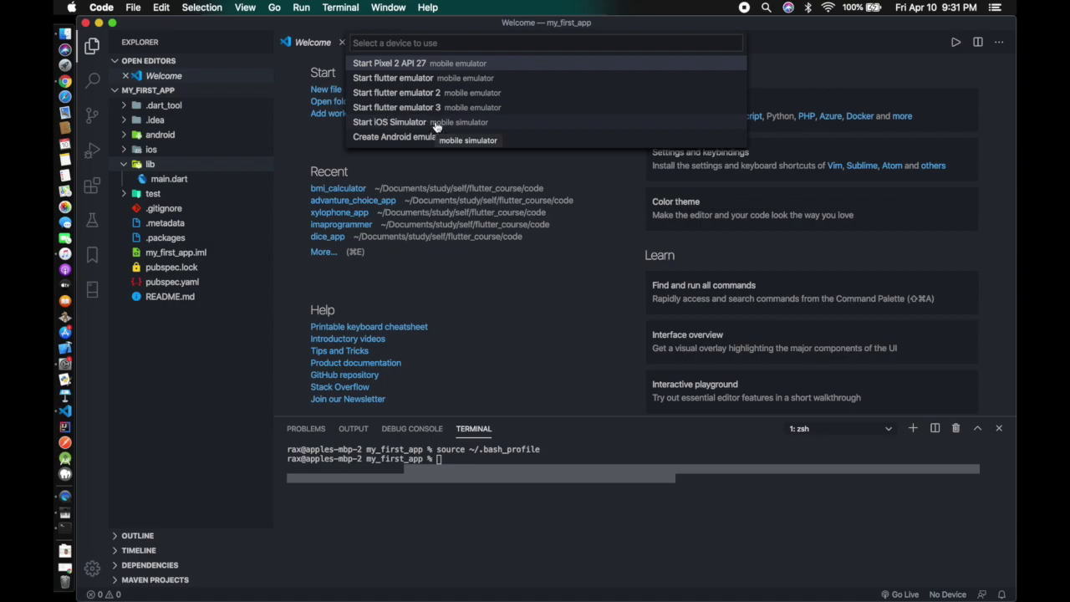
{"action": "left_click", "coordinate": [386, 127]}
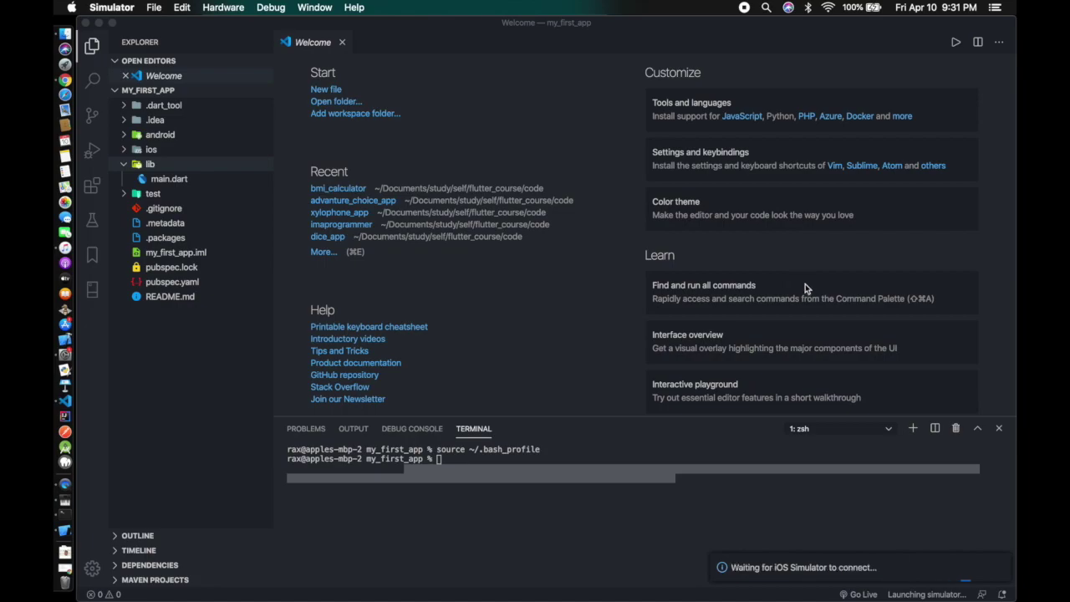
{"action": "left_click", "coordinate": [606, 470]}
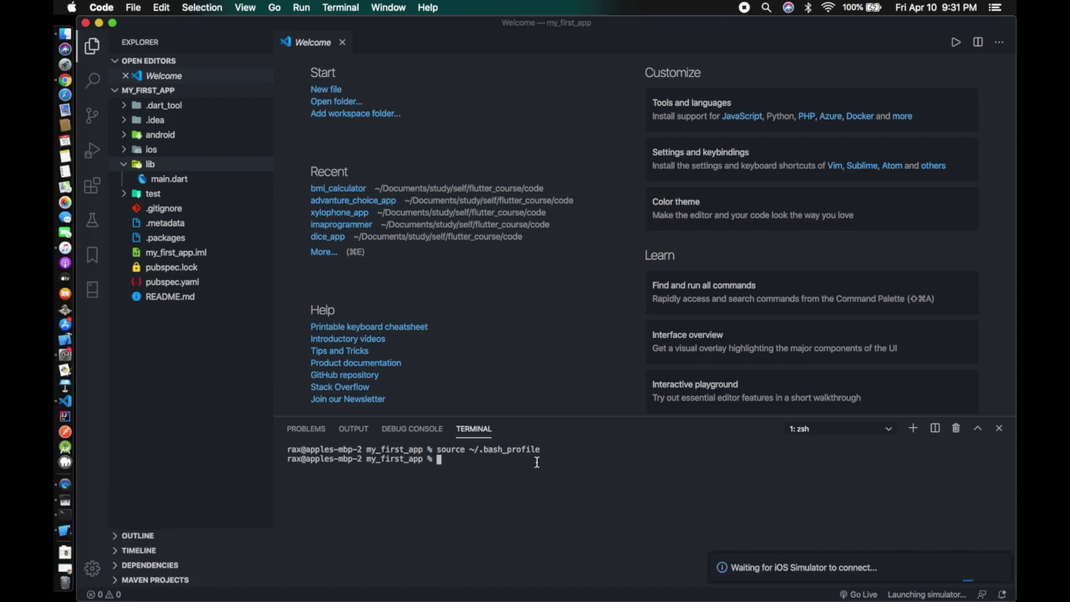
Look over the open windows and desktops to check on the launching iPhone simulator, and return to Visual Studio Code
{"action": "key", "text": "ctrl+Up"}
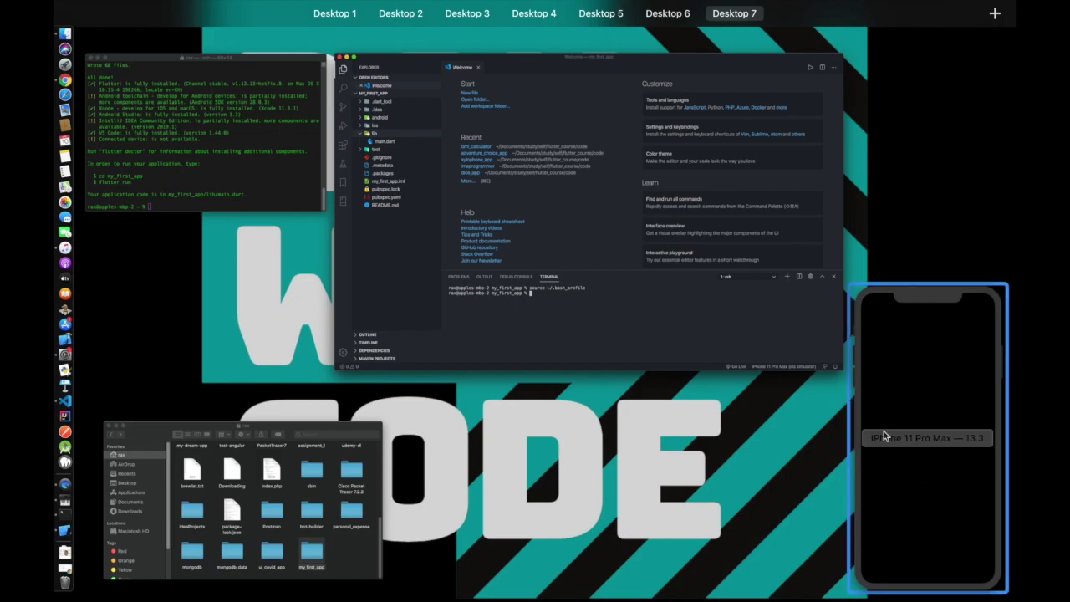
{"action": "left_click_drag", "start_coordinate": [893, 441], "coordinate": [770, 49]}
{"action": "left_click_drag", "start_coordinate": [855, 48], "coordinate": [857, 50]}
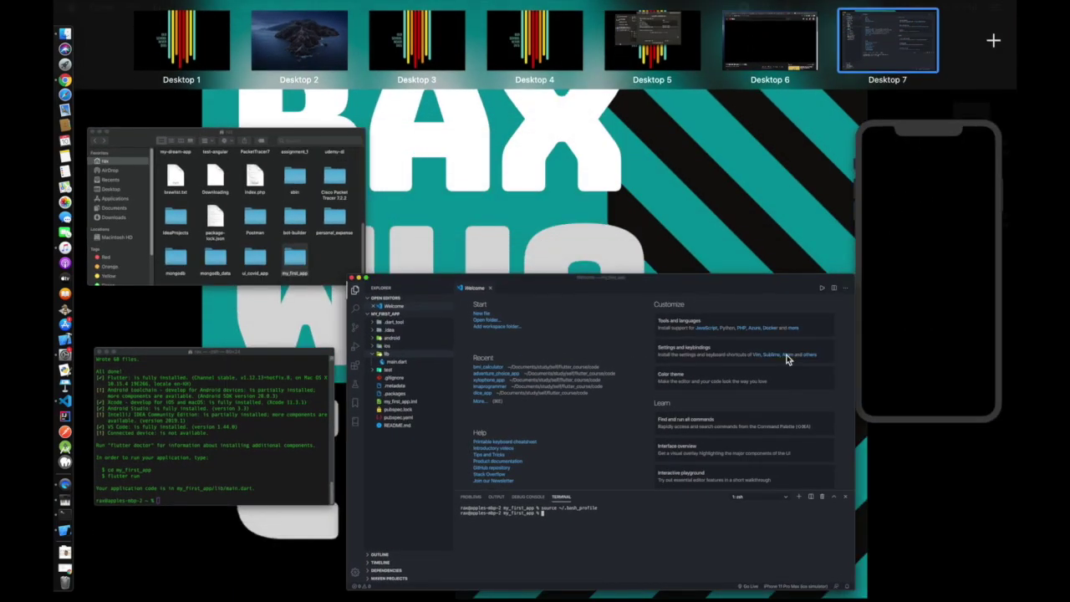
{"action": "left_click", "coordinate": [785, 358]}
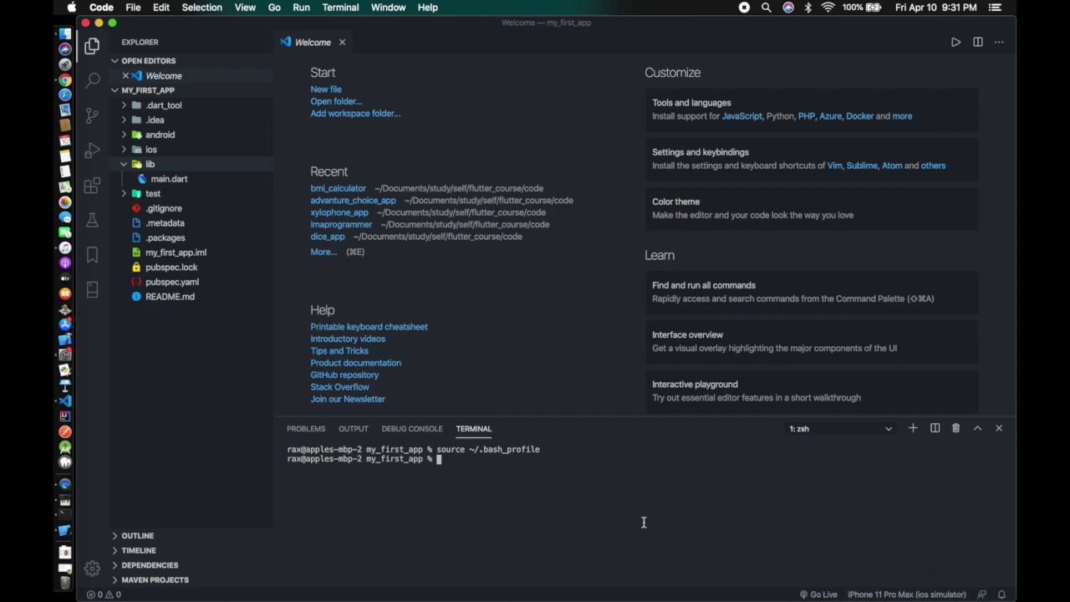
Launch my_first_app on the iPhone 11 Pro Max simulator by running flutter run in the terminal
{"action": "type", "text": "flutter run"}
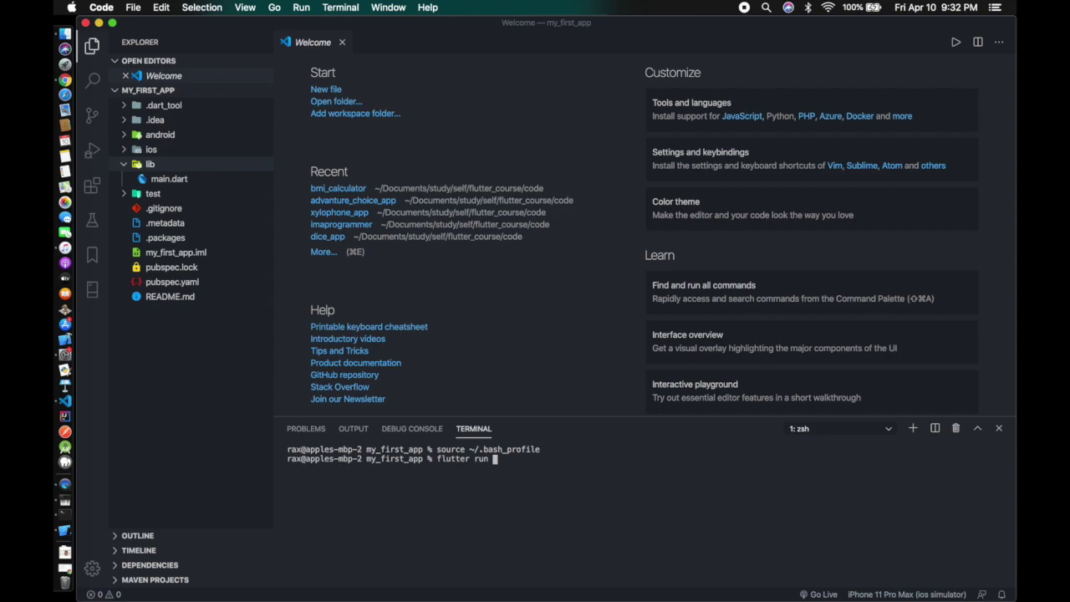
{"action": "key", "text": "Return"}
{"action": "key", "text": "super+shift+5"}
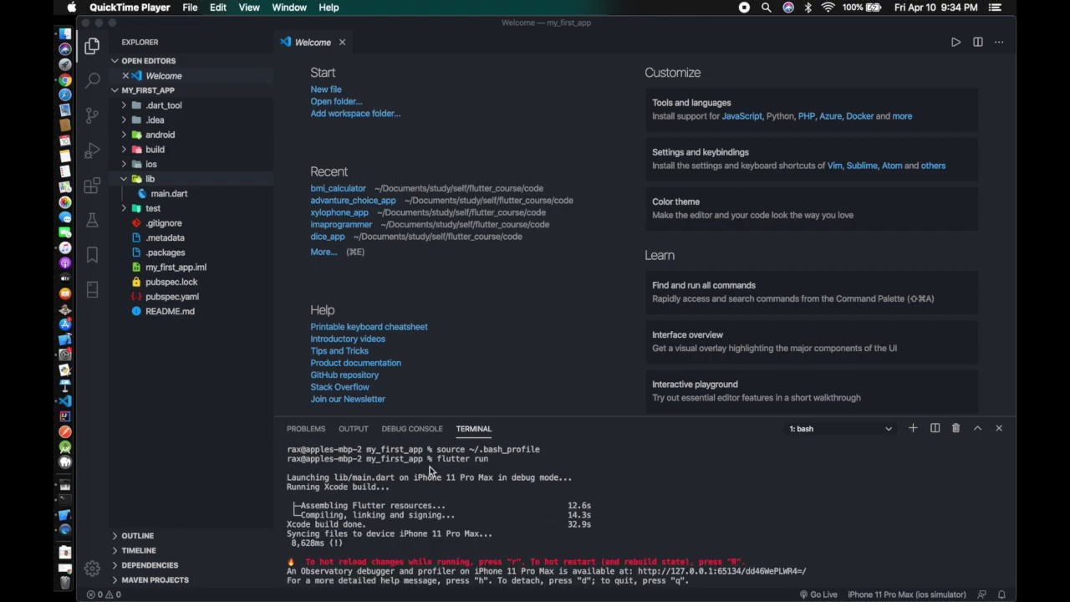
Examine the commands entered in the terminal and the start of the flutter run output
{"action": "left_click_drag", "start_coordinate": [435, 450], "coordinate": [507, 461]}
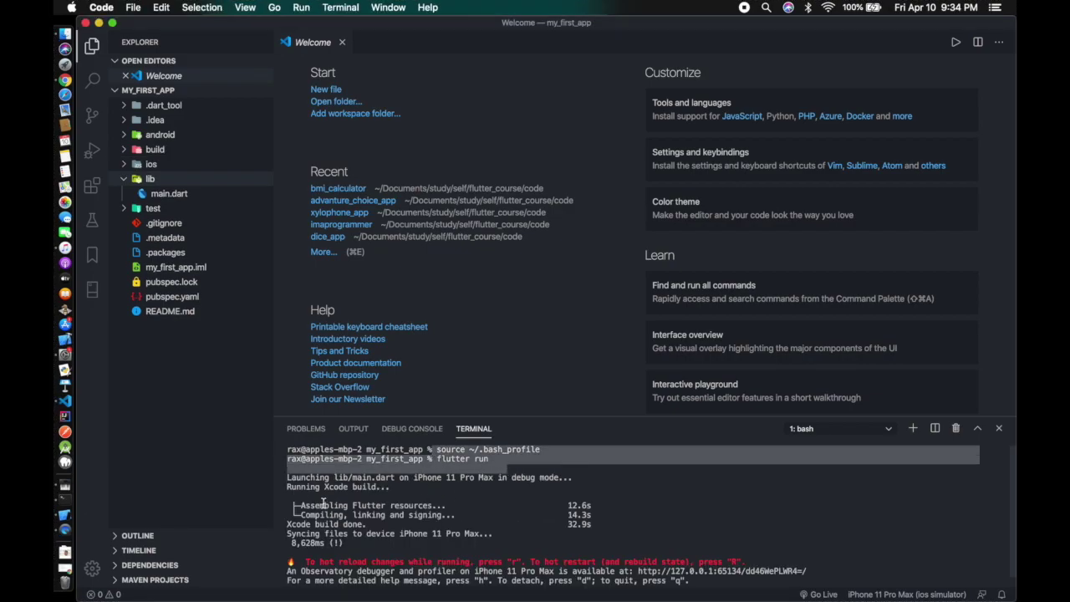
{"action": "mouse_move", "coordinate": [290, 477]}
{"action": "left_mouse_down"}
{"action": "mouse_move", "coordinate": [436, 496]}
{"action": "mouse_move", "coordinate": [524, 521]}
{"action": "mouse_move", "coordinate": [585, 567]}
{"action": "mouse_move", "coordinate": [618, 575]}
{"action": "mouse_move", "coordinate": [699, 577]}
{"action": "mouse_move", "coordinate": [468, 524]}
{"action": "mouse_move", "coordinate": [299, 468]}
{"action": "left_mouse_up"}
{"action": "left_click", "coordinate": [410, 468]}
Switch to the Simulator and test the Flutter demo app by using its plus button five times
{"action": "key", "text": "ctrl+Up"}
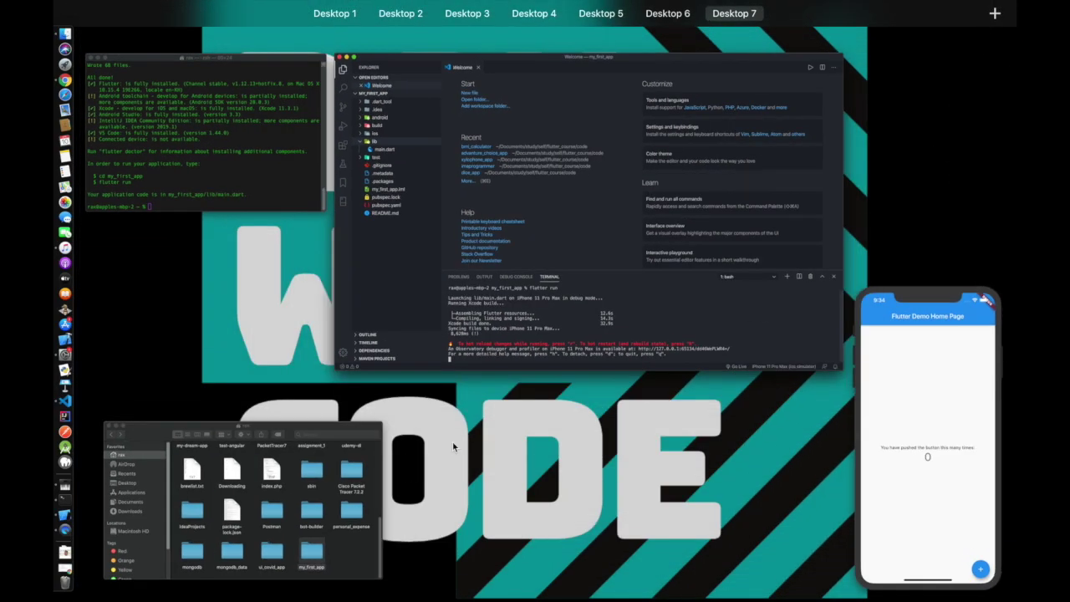
{"action": "left_click", "coordinate": [924, 418]}
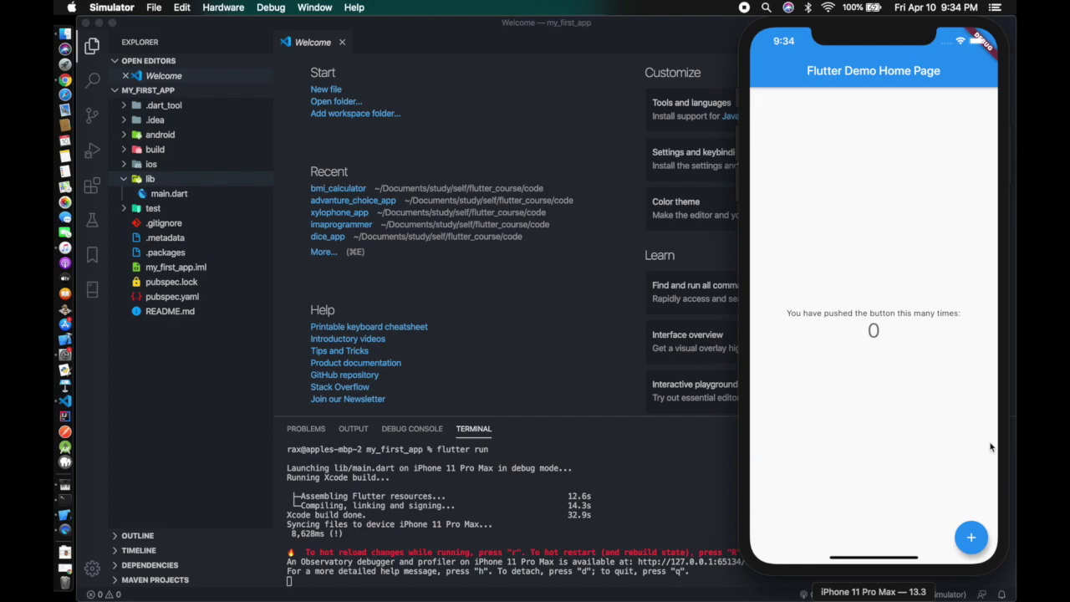
{"action": "left_click", "coordinate": [972, 539]}
{"action": "left_click", "coordinate": [972, 540]}
{"action": "left_click", "coordinate": [972, 539]}
{"action": "left_click", "coordinate": [972, 539]}
{"action": "left_click", "coordinate": [972, 540]}
Return to Visual Studio Code and review the launch, build, file sync and debugger lines of the flutter run output
{"action": "left_click", "coordinate": [560, 463]}
{"action": "triple_click", "coordinate": [564, 467]}
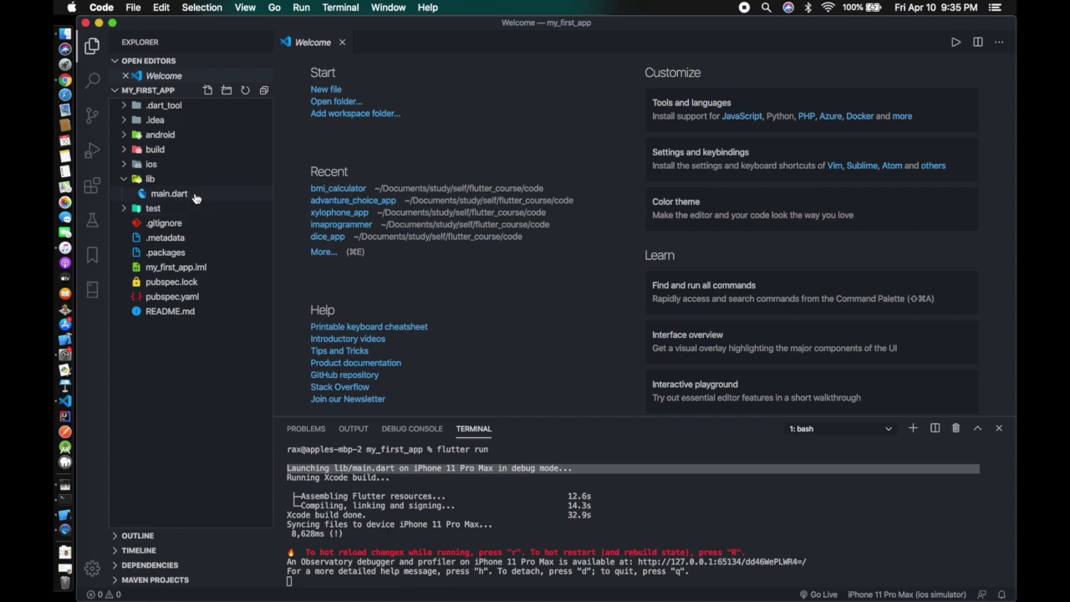
{"action": "left_click", "coordinate": [440, 530]}
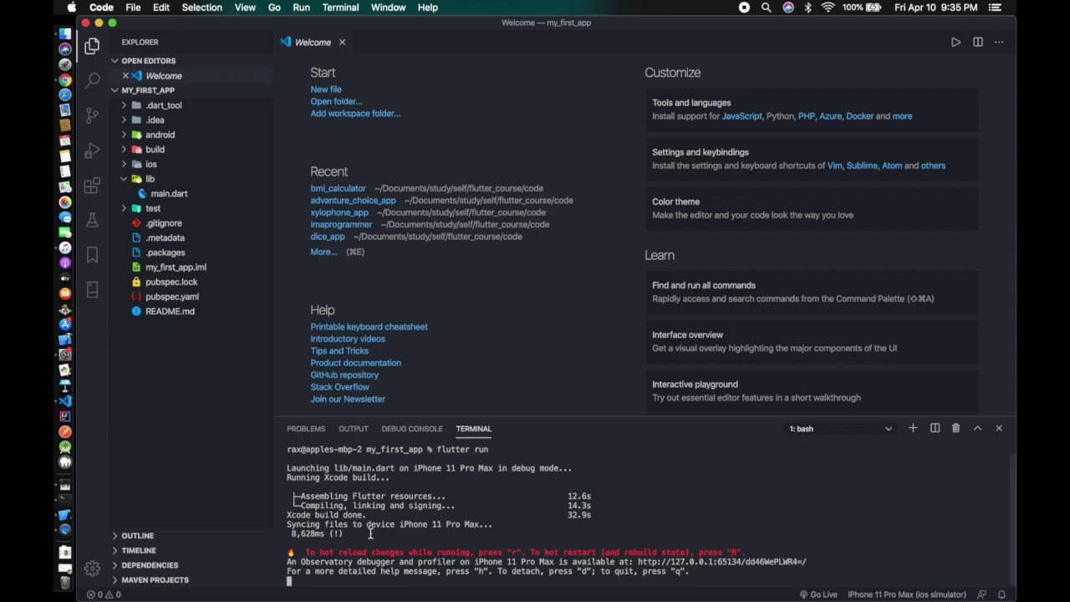
{"action": "left_click_drag", "start_coordinate": [354, 536], "coordinate": [275, 490]}
{"action": "left_click", "coordinate": [275, 490]}
{"action": "scroll", "coordinate": [314, 488], "scroll_direction": "down", "scroll_amount": 1}
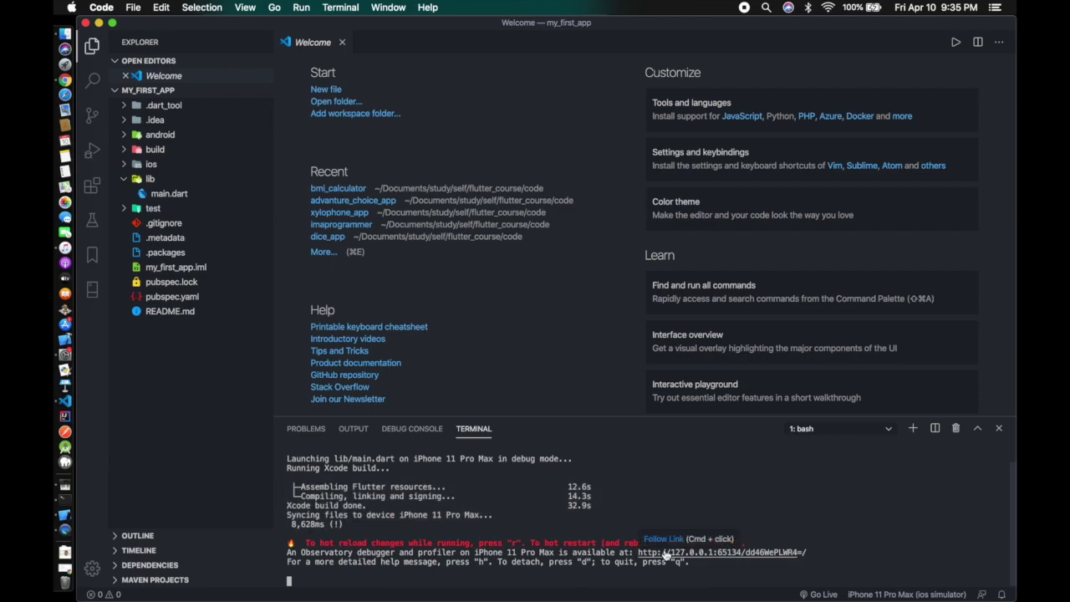